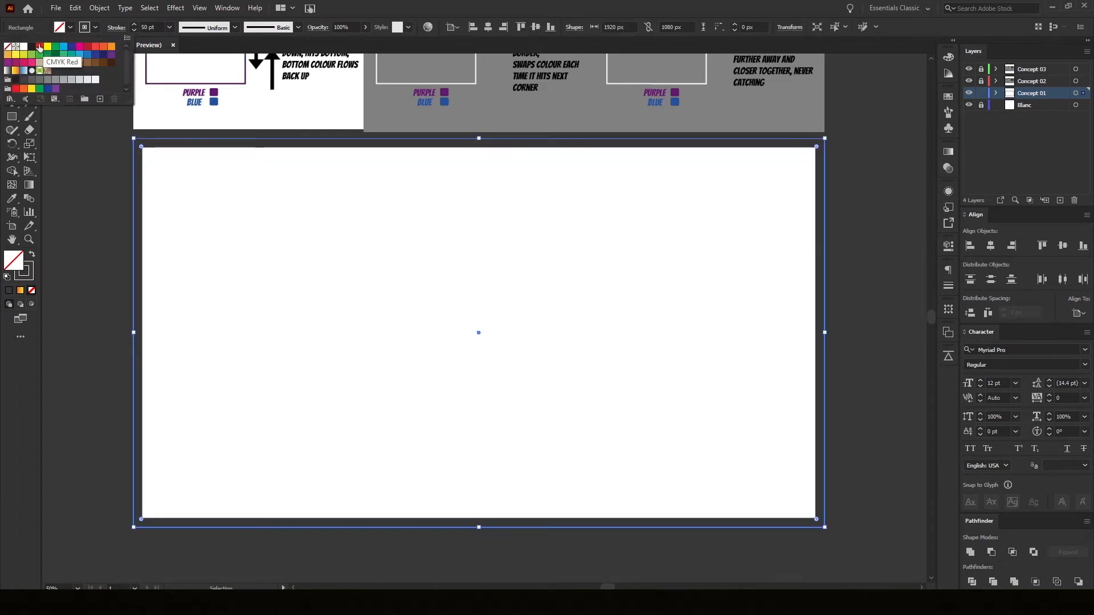
# Apply the CMYK Red swatch to the large rectangle's stroke and align the stroke to the inside.
pyautogui.click(45, 51)
pyautogui.click(948, 285)
pyautogui.click(860, 328)
pyautogui.click(865, 217)
# Draw a red square about 108 px wide beside the artboard and place a copy of it directly below.
pyautogui.scroll(4, 274, 69)
pyautogui.moveTo(274, 68); pyautogui.dragTo(439, 216)
pyautogui.scroll(-4, 439, 216)
pyautogui.moveTo(251, 283); pyautogui.dragTo(330, 361)
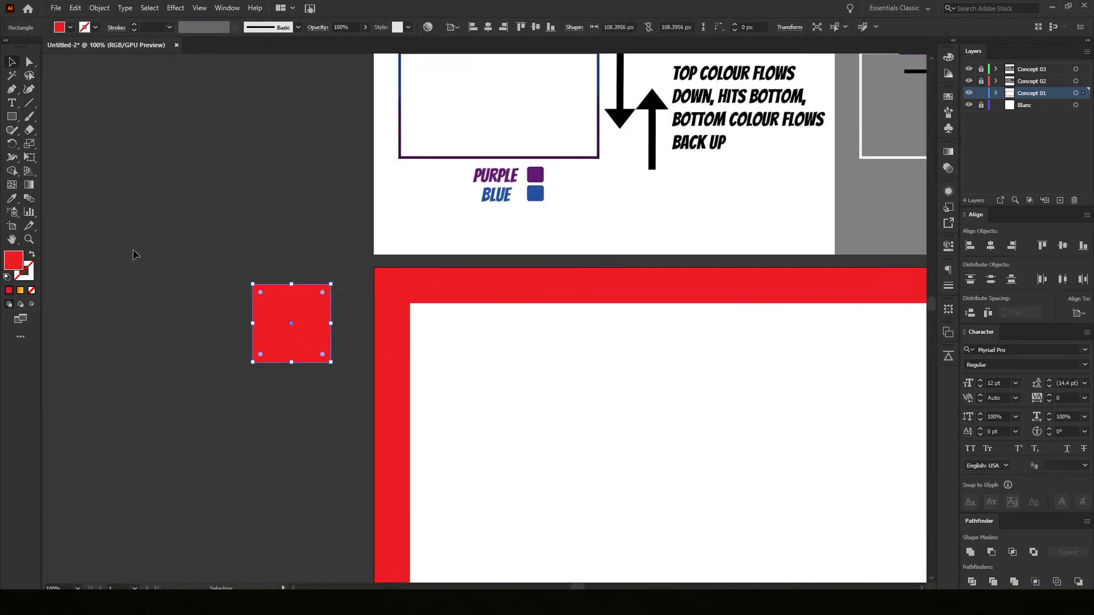
pyautogui.moveTo(281, 323); pyautogui.dragTo(281, 419)
pyautogui.click(268, 319)
# Recolour the two squares with the purple and blue sampled from the Concept 1 swatches.
pyautogui.press('i')
pyautogui.click(521, 181)
pyautogui.keyDown('ctrl'); pyautogui.click(278, 427); pyautogui.keyUp('ctrl')
pyautogui.click(522, 199)
# Apply a linear blue gradient to the border rectangle's stroke and recolour its end stop with the sampled purple.
pyautogui.scroll(-2, 263, 209)
pyautogui.click(263, 209)
pyautogui.hotkey('ctrl', 'F9')
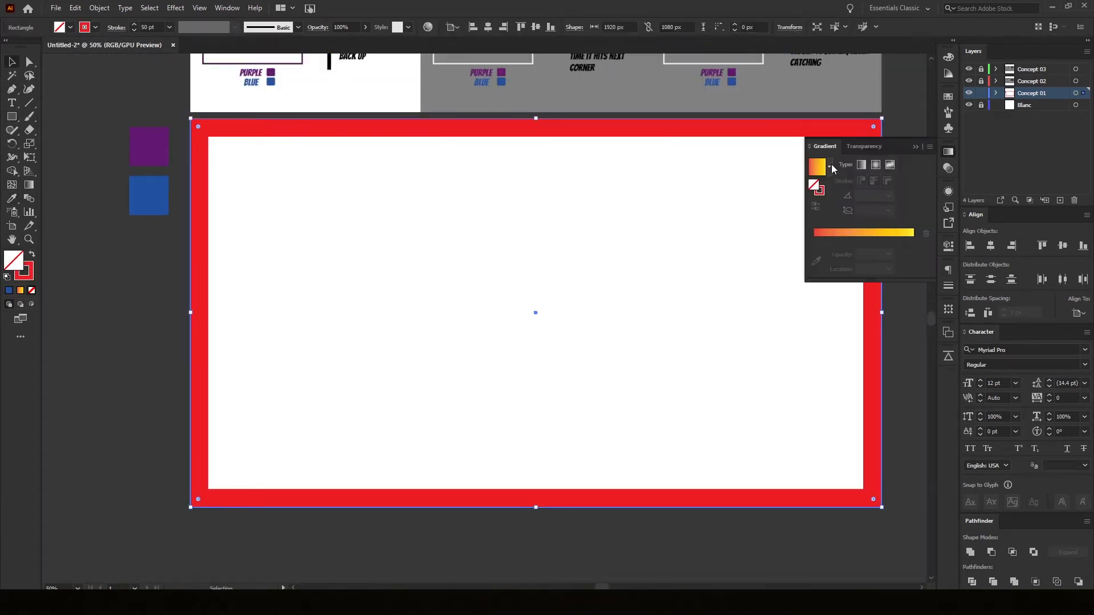
pyautogui.click(815, 176)
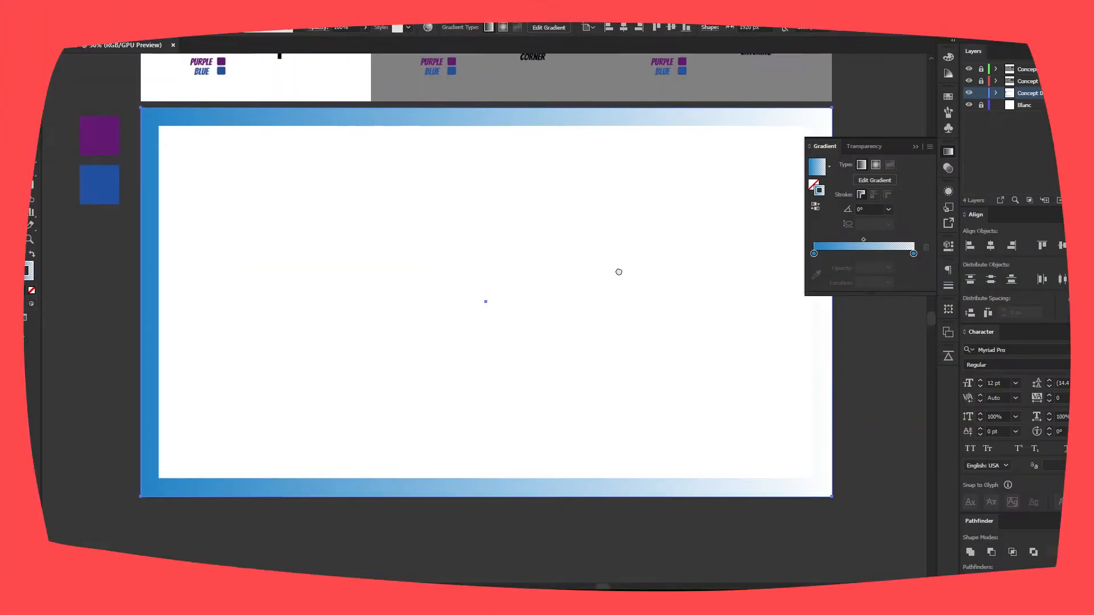
pyautogui.click(913, 253)
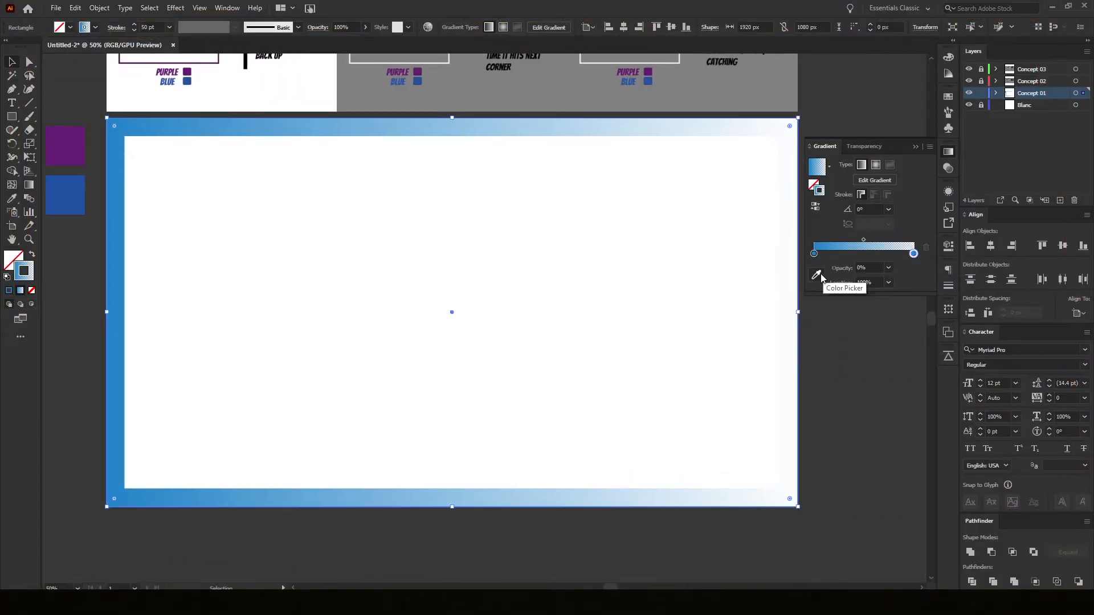
pyautogui.click(816, 275)
pyautogui.click(99, 136)
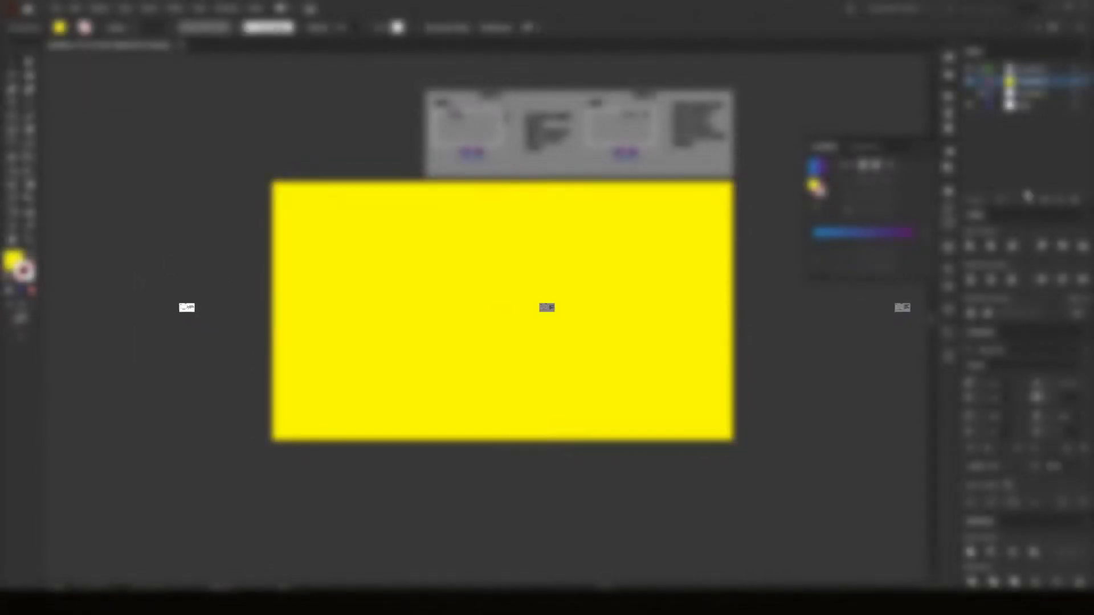
# Draw a straight line on the artboard's top edge with the Pen tool and give it a purple stroke.
pyautogui.press('space')
pyautogui.press('p')
pyautogui.click(465, 315)
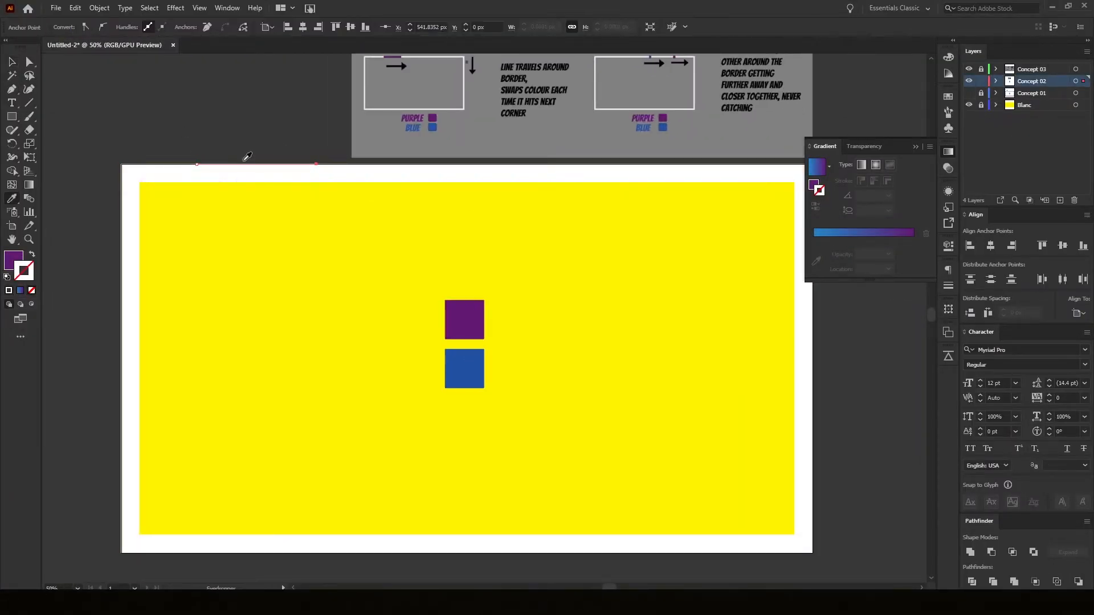
pyautogui.hotkey('shift', 'x')
pyautogui.press('v')
# Set the purple line's stroke weight to 50 pt and move the line down to sit inside the top edge.
pyautogui.click(947, 285)
pyautogui.click(863, 282)
pyautogui.write('50')
pyautogui.scroll(2, 246, 163)
pyautogui.moveTo(318, 166); pyautogui.dragTo(318, 187)
pyautogui.scroll(3, 439, 173)
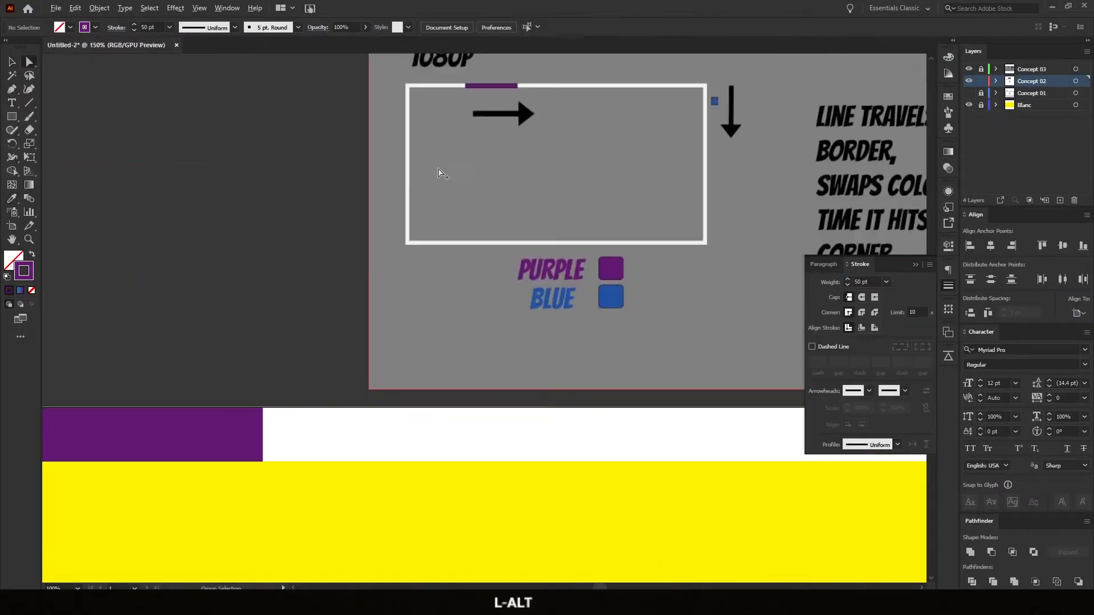
# Move the purple line along the top edge so it ends at the artboard's right corner.
pyautogui.scroll(-3, 416, 247)
pyautogui.press('a')
pyautogui.moveTo(287, 319); pyautogui.dragTo(651, 320)
pyautogui.scroll(1, 651, 320)
# Create a vertical copy of the purple line and move it to the artboard's right edge.
pyautogui.moveTo(524, 264); pyautogui.dragTo(535, 163)
pyautogui.press('v')
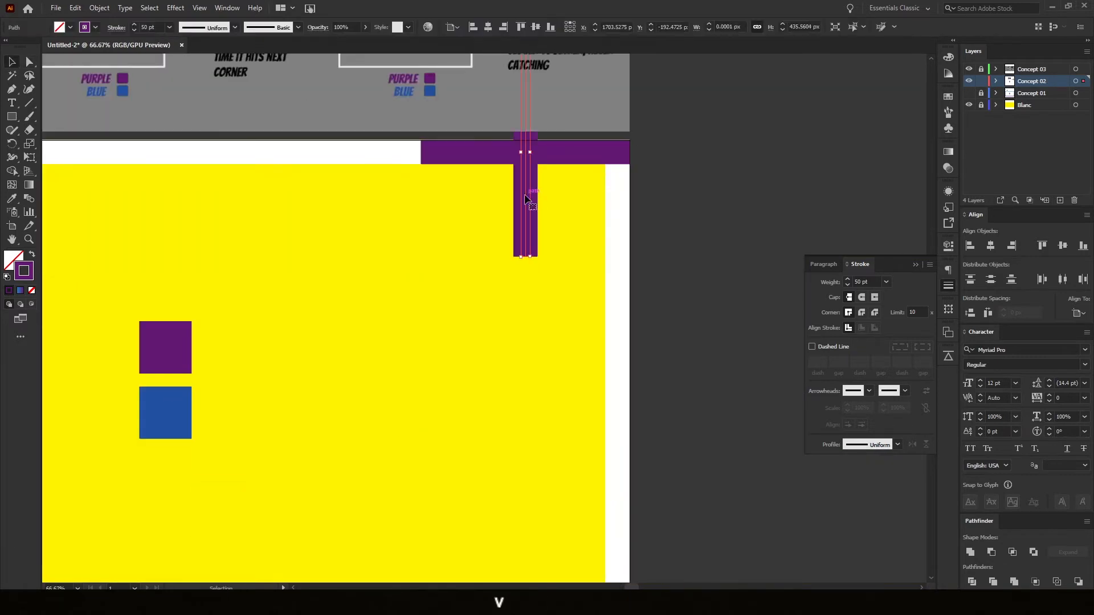
pyautogui.moveTo(530, 200); pyautogui.dragTo(624, 325)
# Colour the vertical line's stroke with the sampled blue and fit the line directly beneath the purple one.
pyautogui.click(165, 413)
pyautogui.hotkey('shift', 'x')
pyautogui.scroll(2, 643, 177)
pyautogui.moveTo(591, 231); pyautogui.dragTo(625, 251)
pyautogui.scroll(-4, 638, 190)
pyautogui.scroll(4, 627, 183)
pyautogui.click(627, 174)
pyautogui.scroll(-4, 625, 234)
# Copy the Concept 02 artwork into the Concept 03 layer, and lock and hide Concept 02.
pyautogui.hotkey('ctrl', 'a')
pyautogui.hotkey('ctrl', 'c')
pyautogui.click(980, 81)
pyautogui.click(969, 81)
pyautogui.moveTo(627, 189); pyautogui.dragTo(568, 140)
pyautogui.scroll(-3, 568, 140)
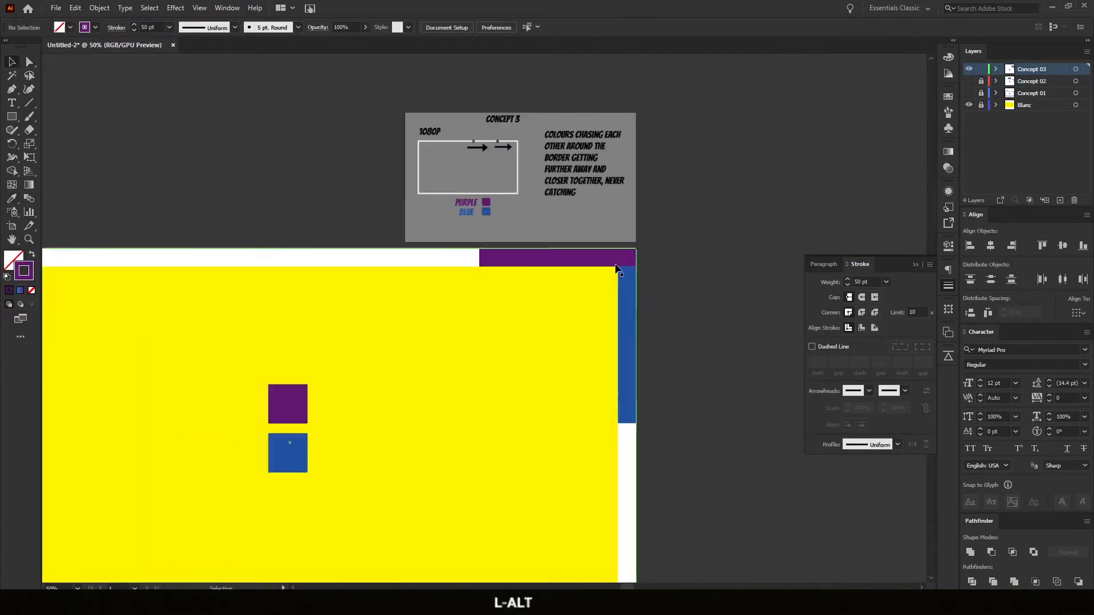
# Place a blue copy of the purple line farther left along the top edge, and lock the Concept 03 layer.
pyautogui.moveTo(617, 257); pyautogui.dragTo(229, 258)
pyautogui.moveTo(163, 205); pyautogui.dragTo(273, 177)
pyautogui.moveTo(275, 231); pyautogui.dragTo(466, 171)
pyautogui.press('i')
pyautogui.scroll(4, 632, 80)
pyautogui.moveTo(632, 80); pyautogui.dragTo(355, 351)
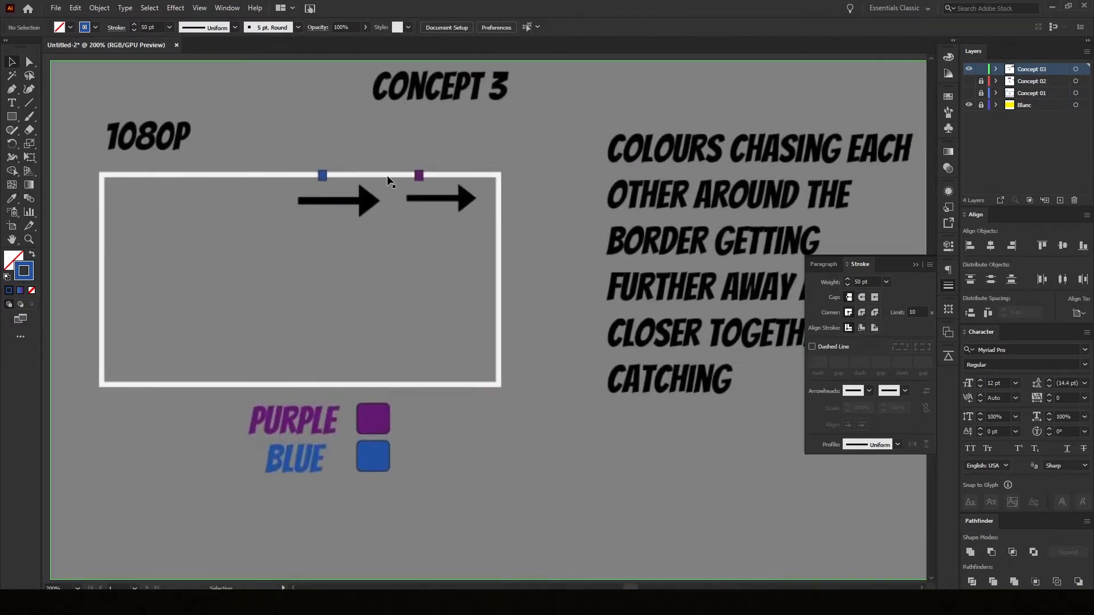
pyautogui.moveTo(429, 283); pyautogui.dragTo(383, 237)
pyautogui.scroll(-5, 383, 236)
pyautogui.moveTo(85, 364); pyautogui.dragTo(185, 266)
pyautogui.click(980, 69)
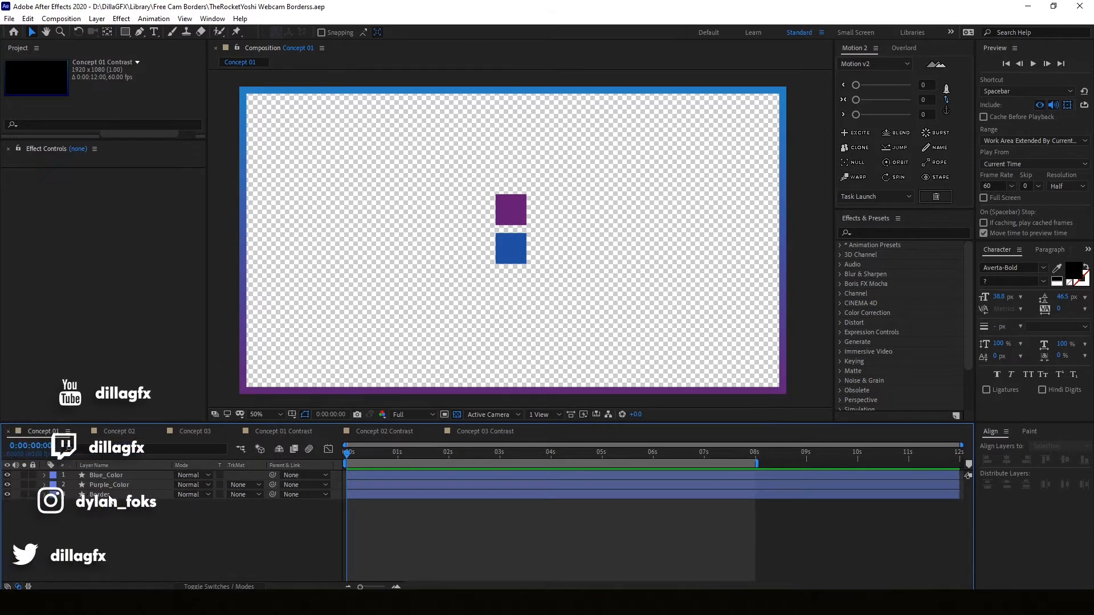
# Switch to After Effects and examine the Gradient Stroke properties of the Border layer in the Concept 01 composition.
pyautogui.click(97, 495)
pyautogui.click(44, 495)
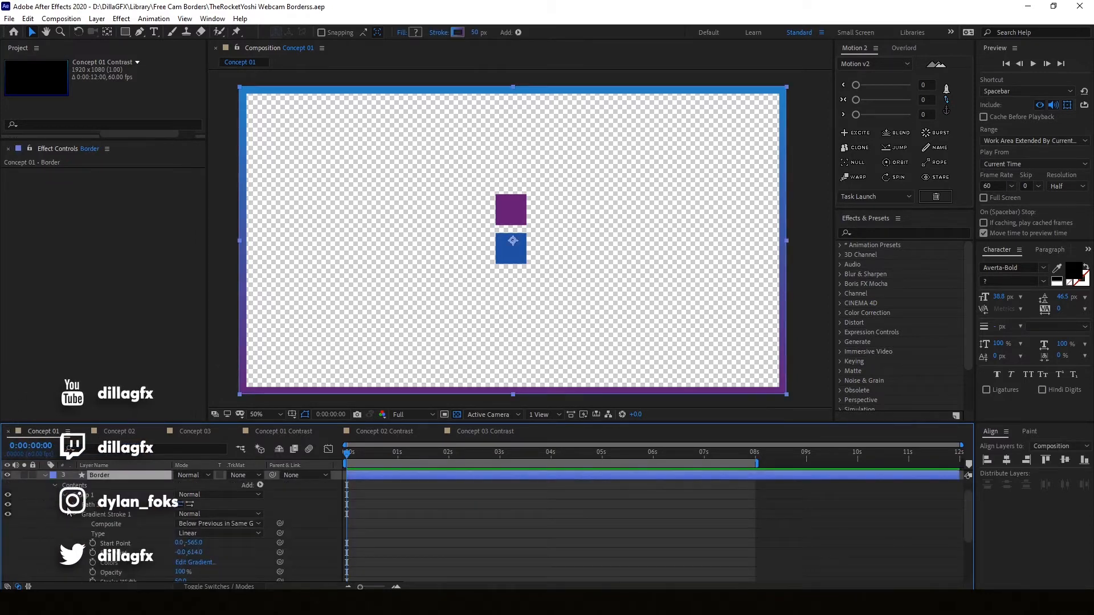
pyautogui.scroll(-1, 68, 511)
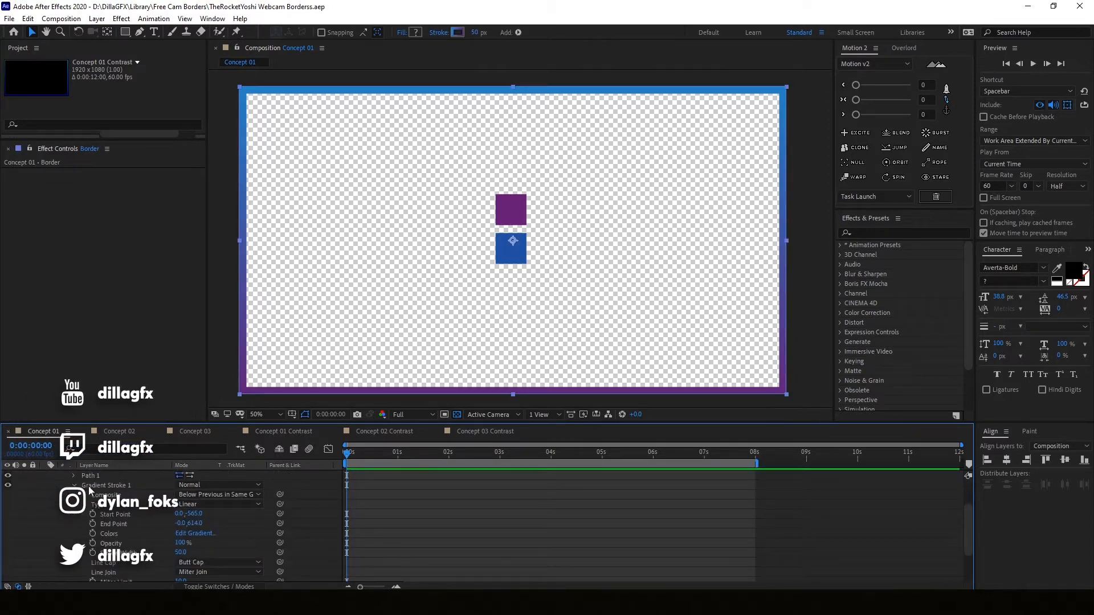
pyautogui.scroll(2, 70, 485)
pyautogui.click(74, 533)
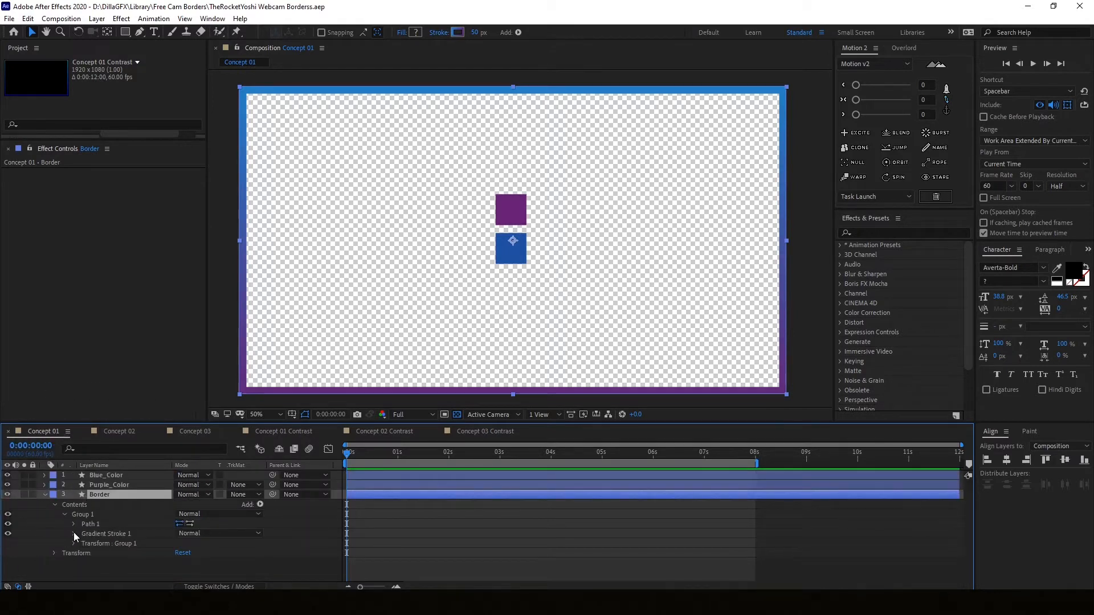
pyautogui.click(74, 533)
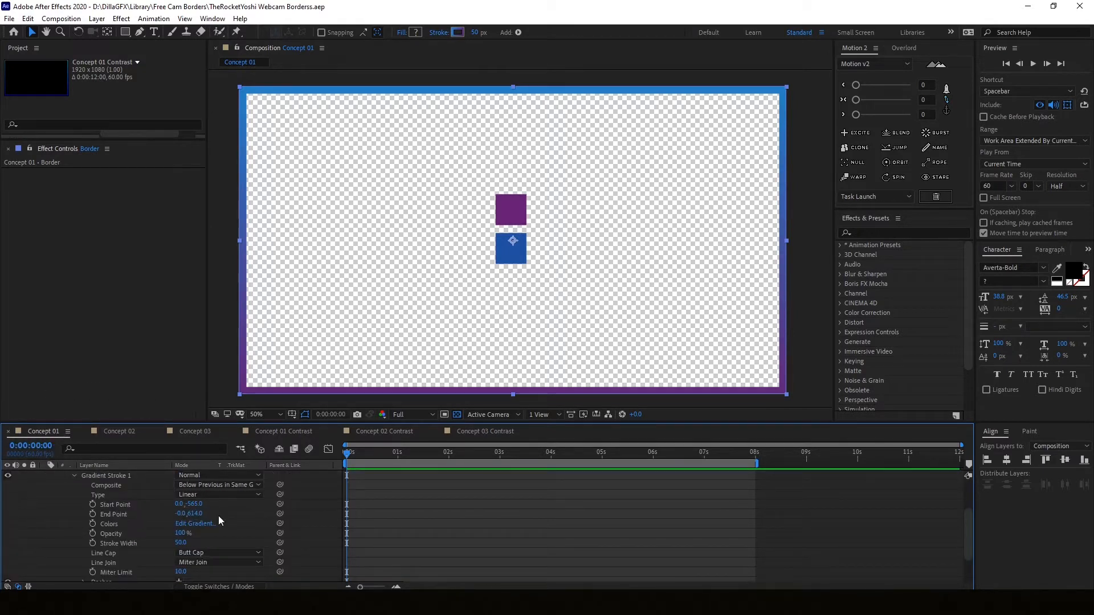
pyautogui.scroll(2, 217, 515)
pyautogui.click(44, 494)
pyautogui.click(76, 523)
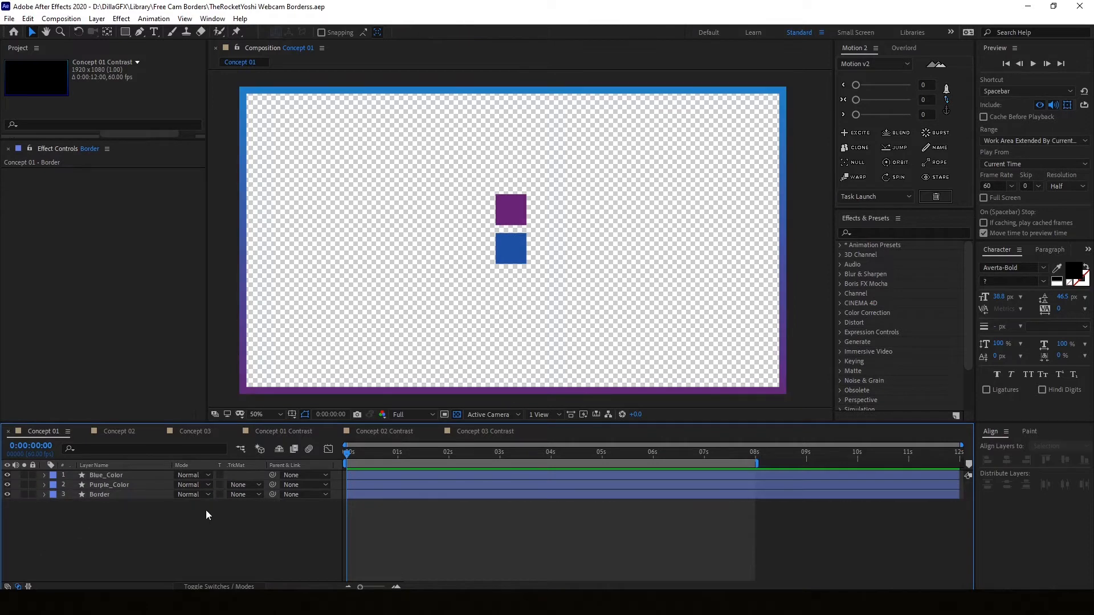
pyautogui.click(244, 493)
pyautogui.click(154, 526)
# Create a new 1920 x 1080 px solid and move it below the Border layer.
pyautogui.rightClick(152, 518)
pyautogui.moveTo(221, 391)
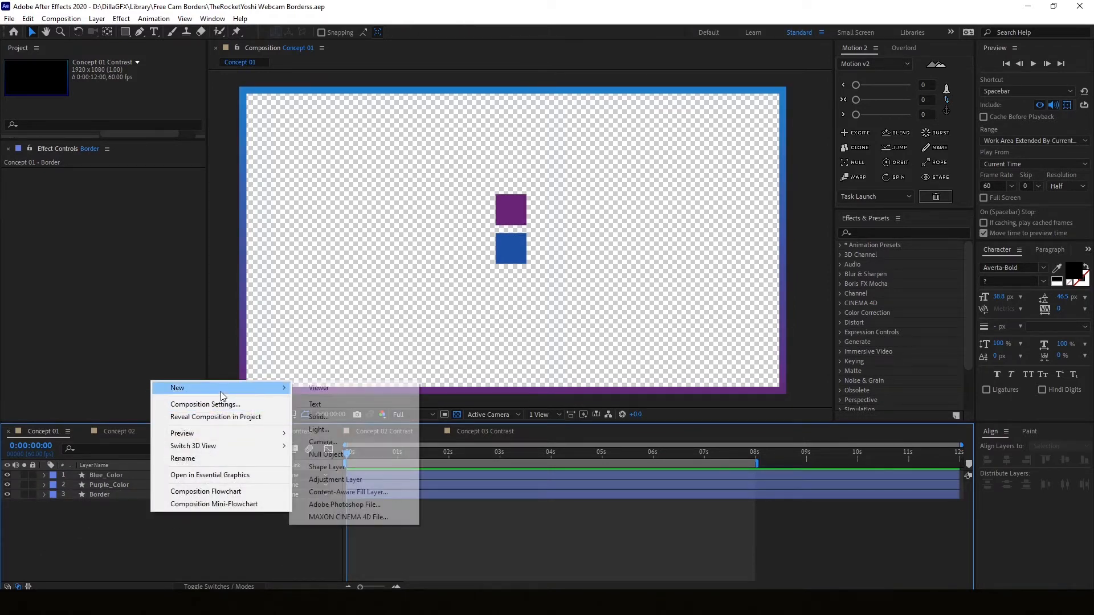
pyautogui.click(344, 412)
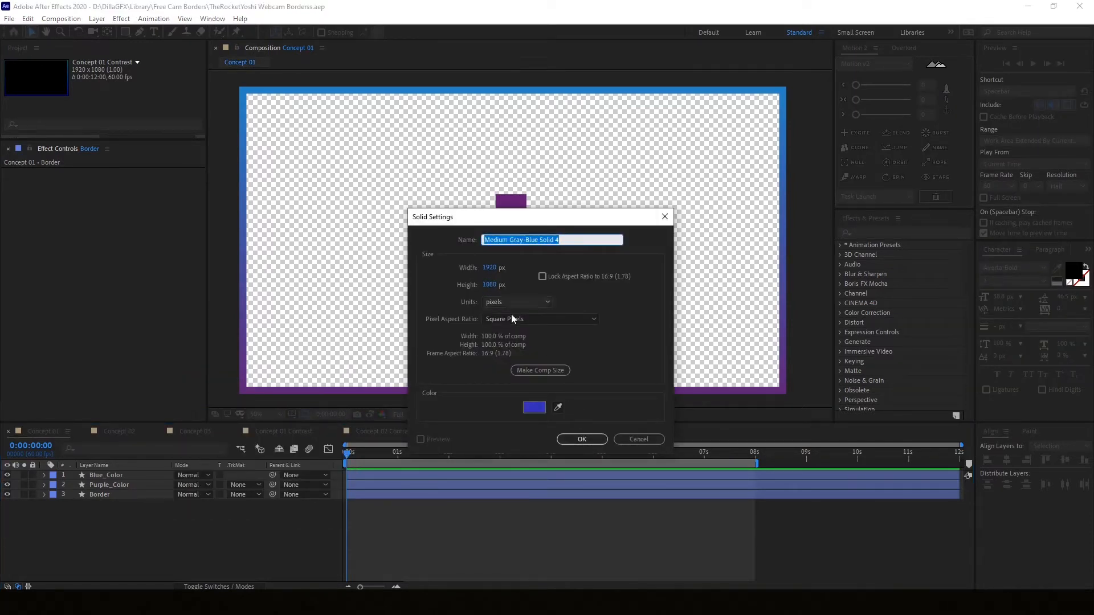
pyautogui.click(582, 440)
pyautogui.moveTo(131, 475); pyautogui.dragTo(157, 524)
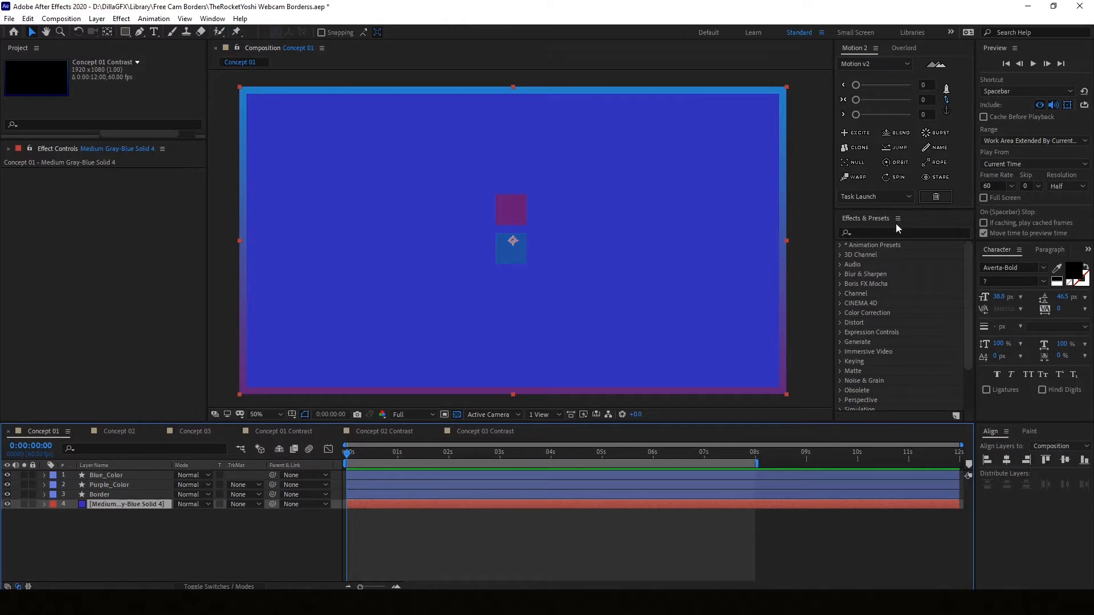
# Search the effects for "gradient" and apply Gradient Ramp to the solid layer.
pyautogui.click(874, 234)
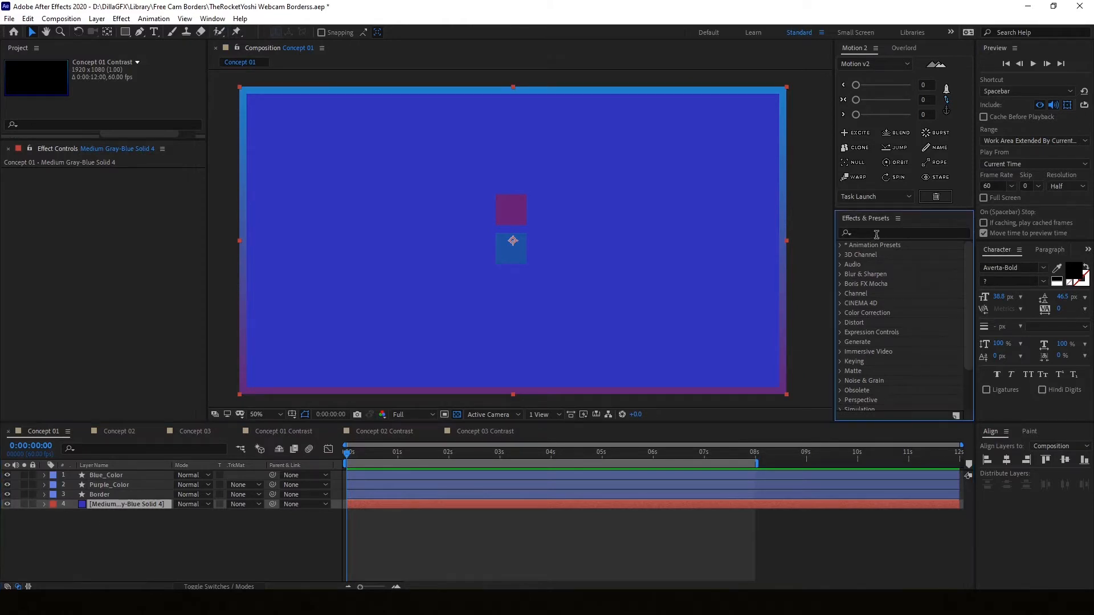
pyautogui.click(876, 233)
pyautogui.write('gradient')
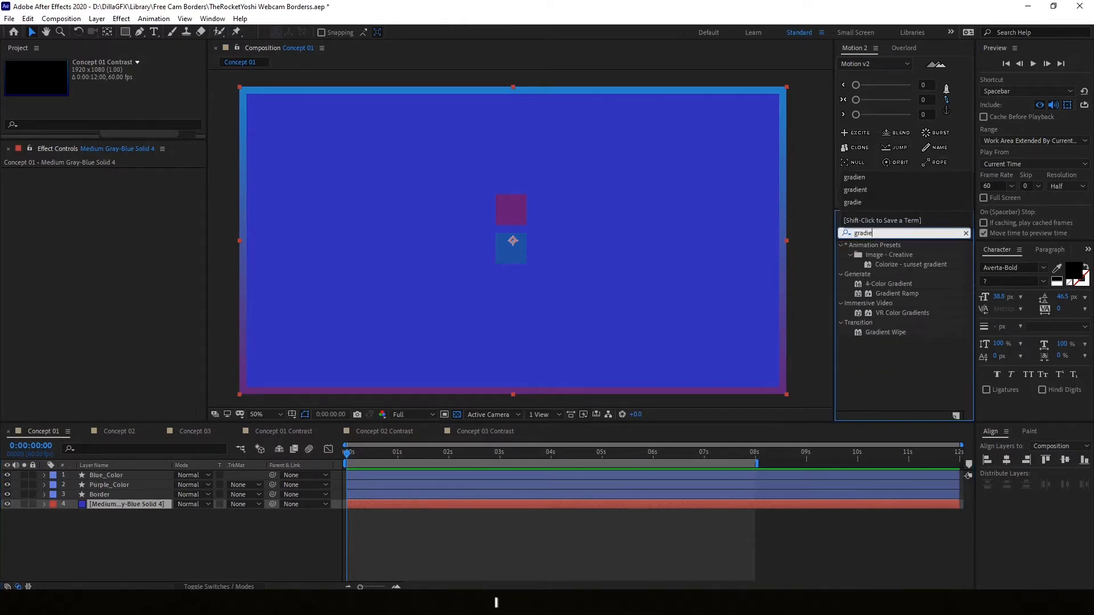
pyautogui.click(890, 293)
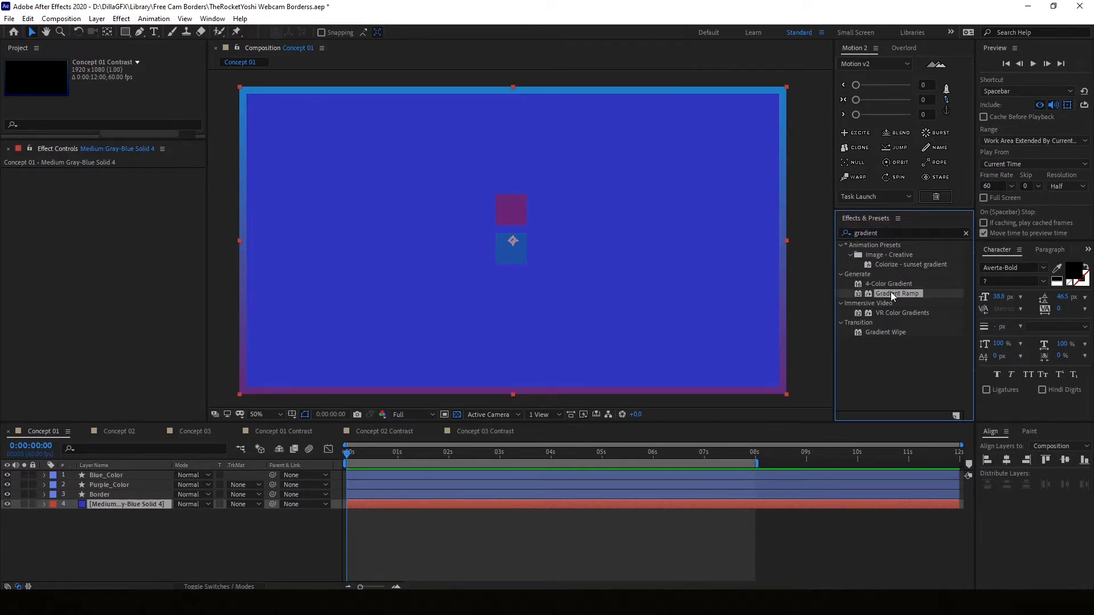
pyautogui.doubleClick(891, 292)
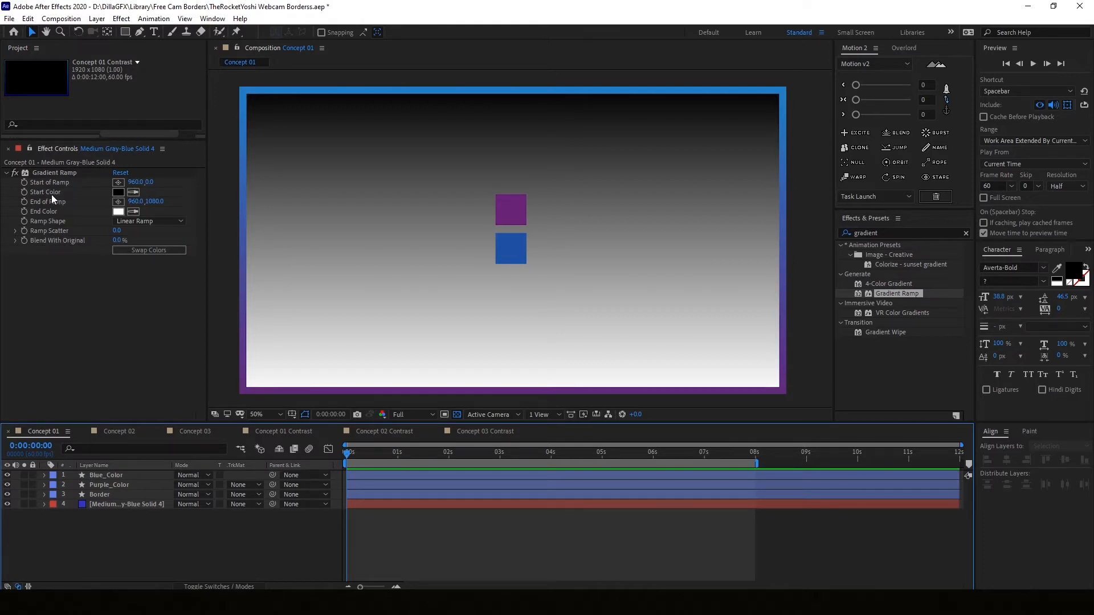
# Sample the blue square for the Gradient Ramp's start color and the purple square for its end color.
pyautogui.click(133, 192)
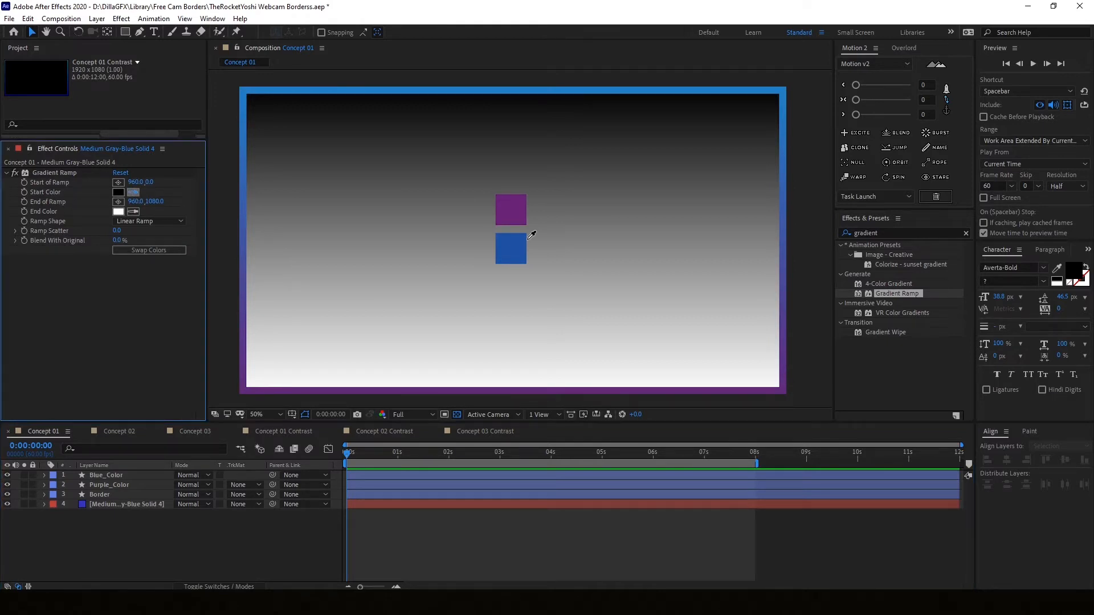
pyautogui.click(514, 244)
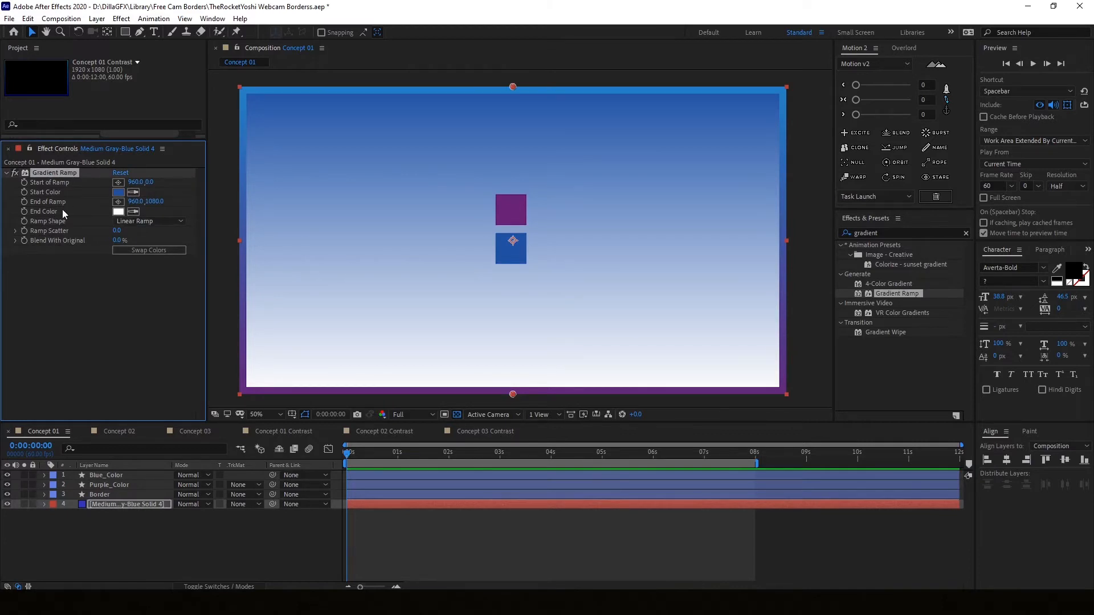
pyautogui.click(134, 211)
pyautogui.click(511, 208)
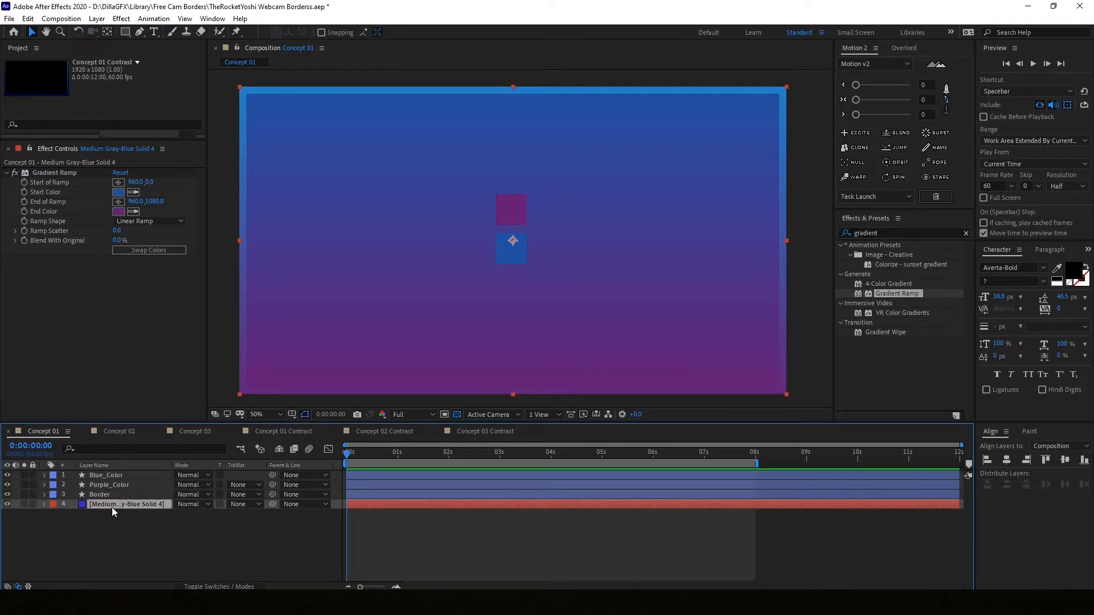
# Rename the solid layer as Gradient and set its track matte to Alpha Matte "Border".
pyautogui.press('Return')
pyautogui.write('Gradient')
pyautogui.press('Return')
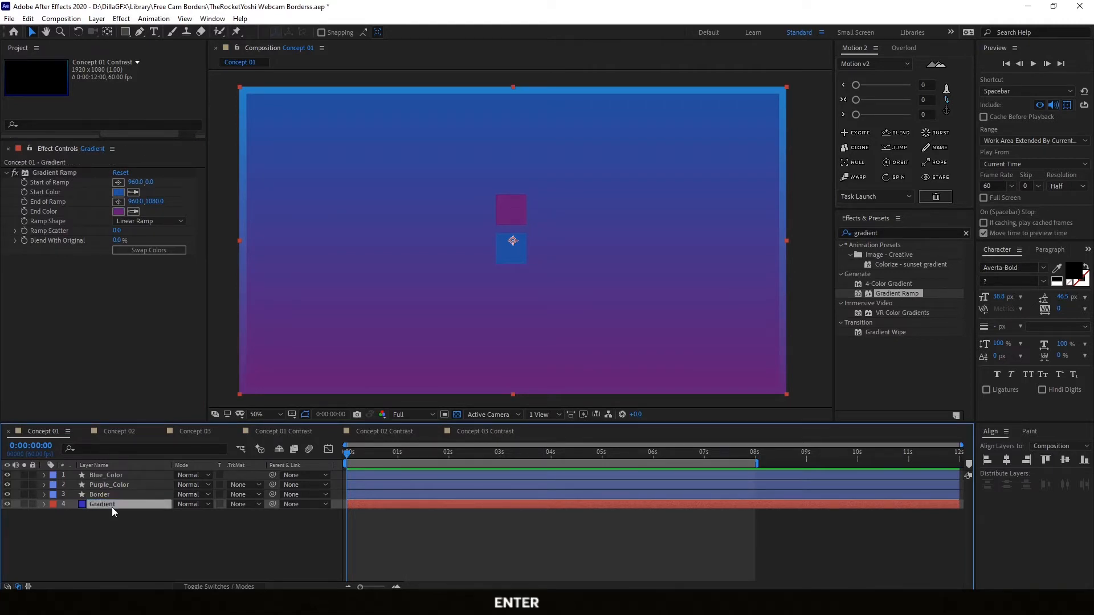
pyautogui.click(242, 505)
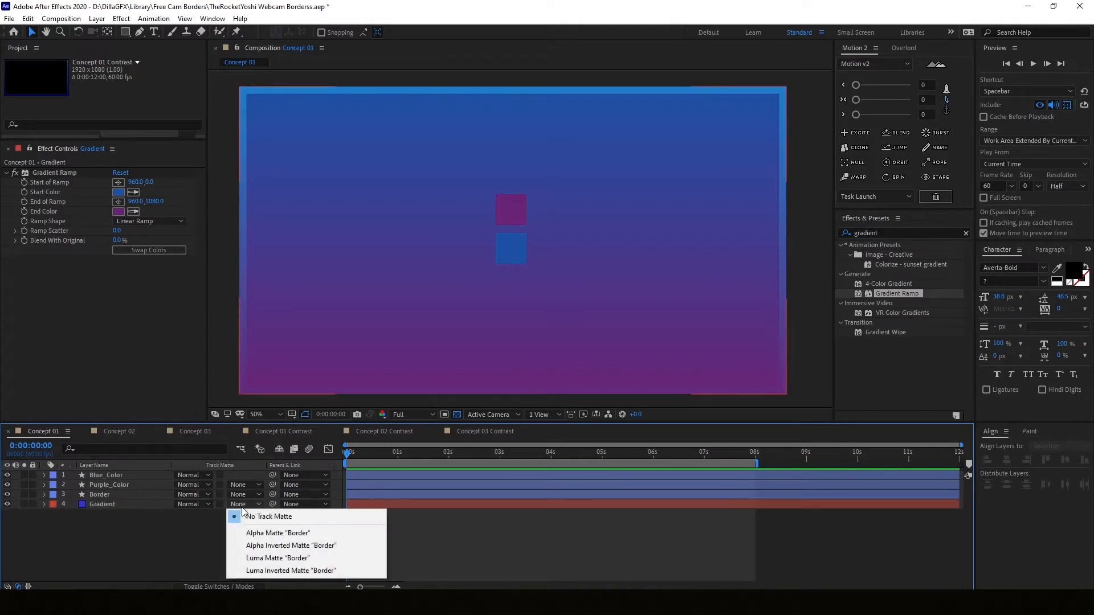
pyautogui.click(276, 534)
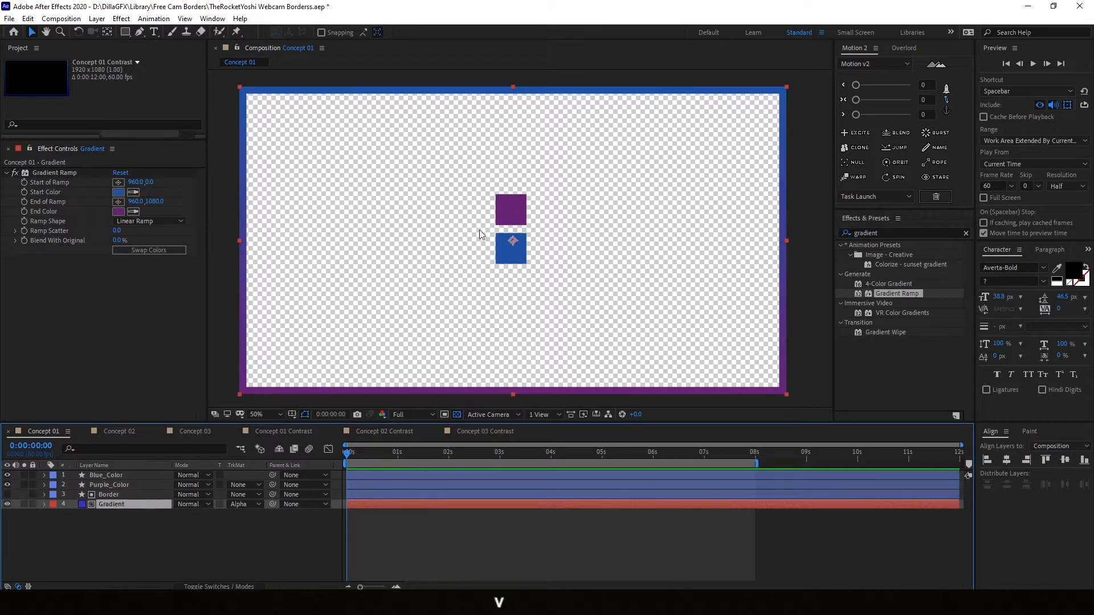
# Unlink the Gradient layer's scale proportions and multiply its vertical scale by 3 to 300%.
pyautogui.moveTo(513, 241)
pyautogui.mouseDown()
pyautogui.moveTo(515, 364)
pyautogui.moveTo(524, 142)
pyautogui.moveTo(528, 273)
pyautogui.moveTo(515, 354)
pyautogui.moveTo(513, 241)
pyautogui.mouseUp()
pyautogui.press('s')
pyautogui.click(177, 514)
pyautogui.click(185, 529)
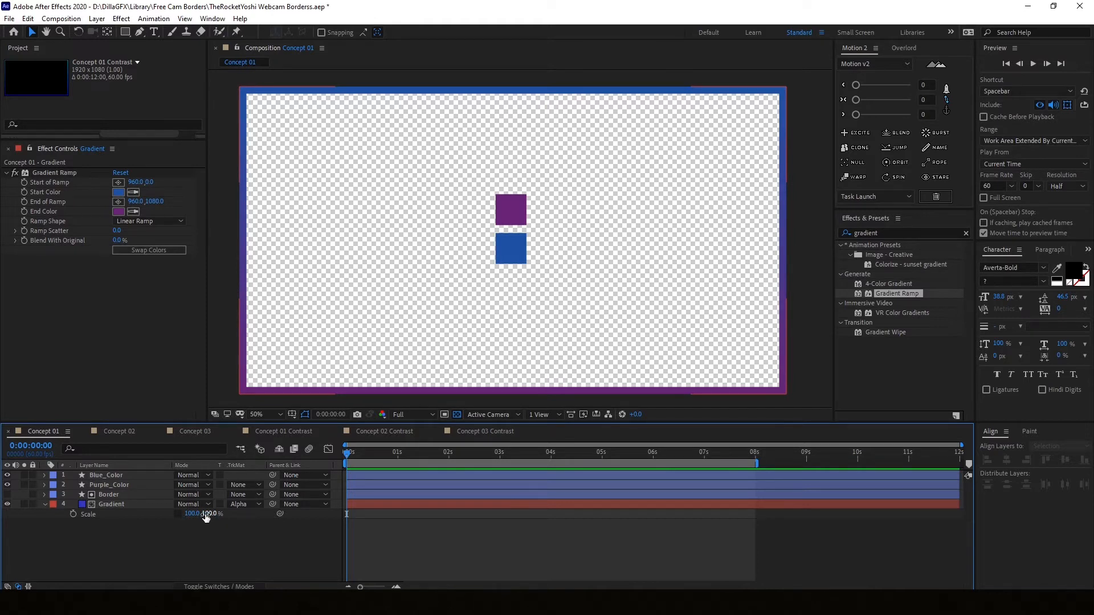
pyautogui.click(207, 514)
pyautogui.press('Right')
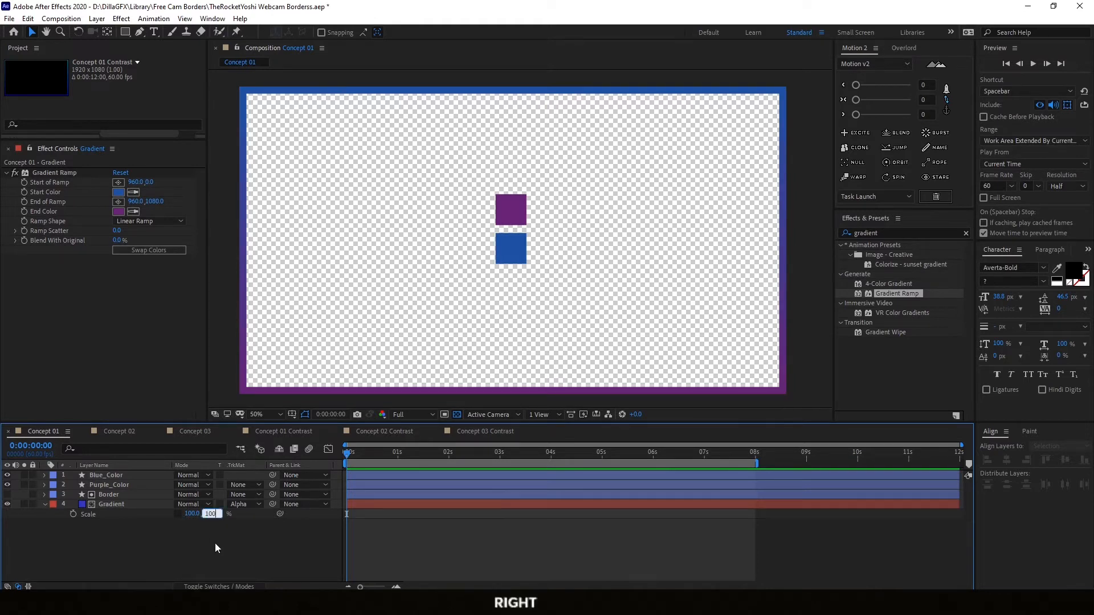
pyautogui.write('*3')
pyautogui.press('Return')
pyautogui.scroll(-4, 416, 239)
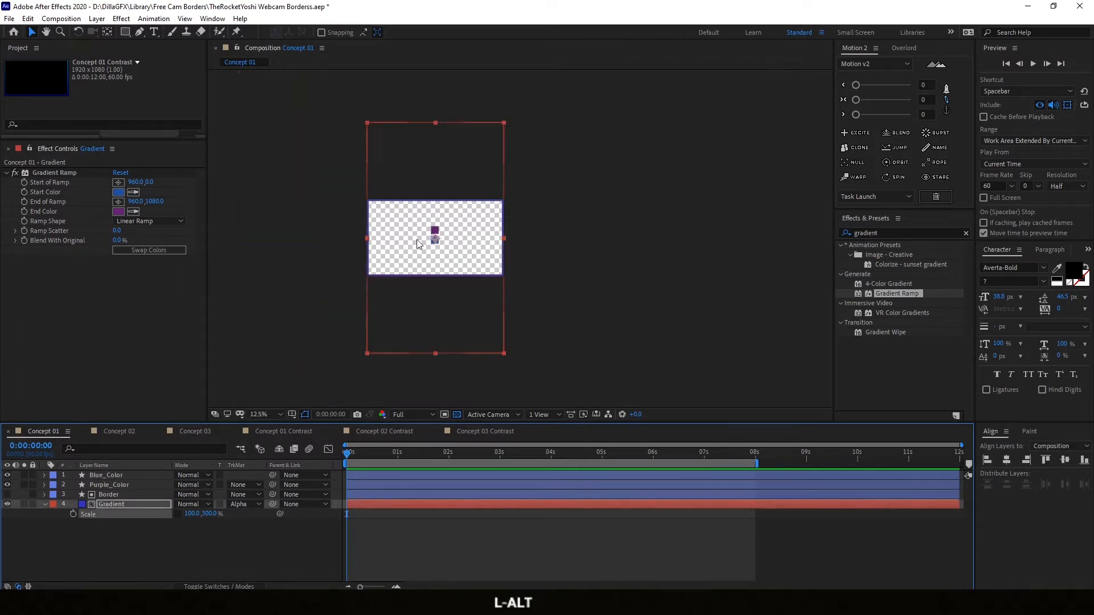
pyautogui.click(45, 504)
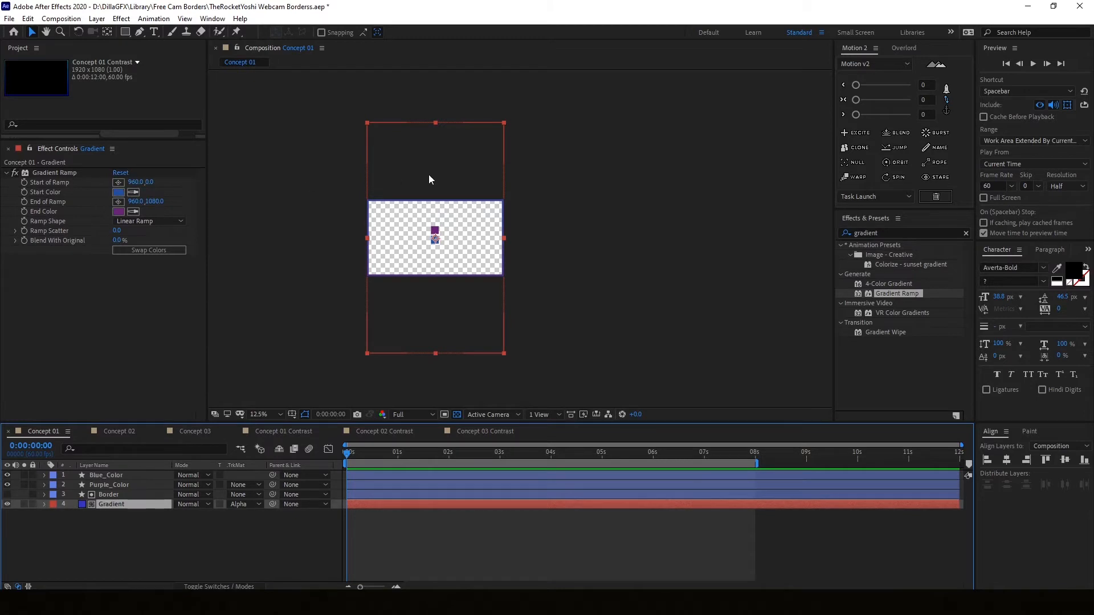
# Place the Gradient Ramp's start point at the middle of the border's upper edge and its end point at the middle of the lower edge.
pyautogui.scroll(4, 416, 200)
pyautogui.scroll(-2, 416, 201)
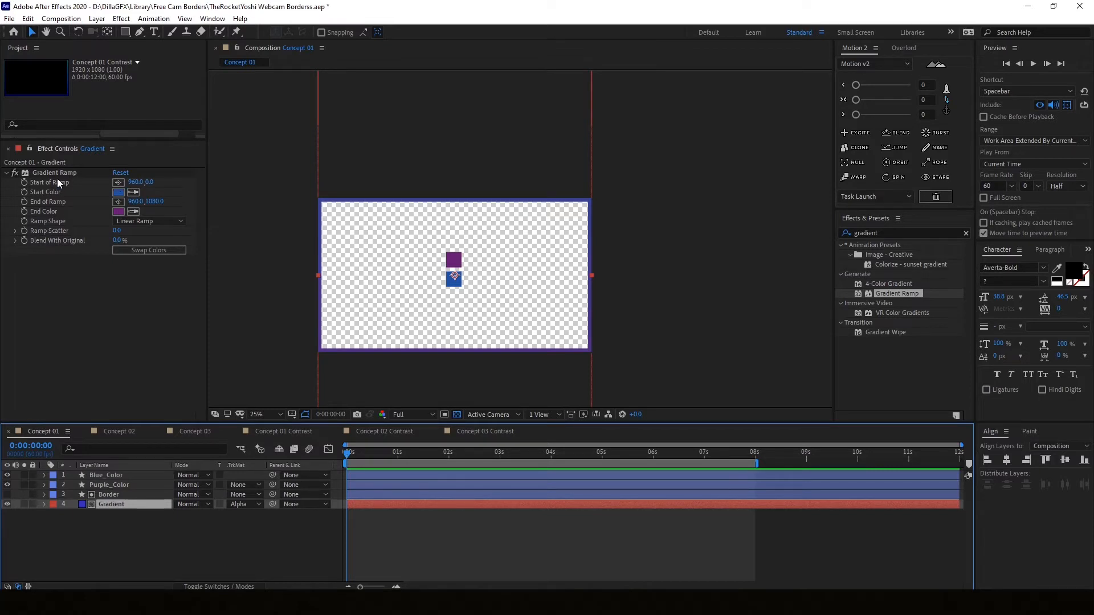
pyautogui.click(119, 183)
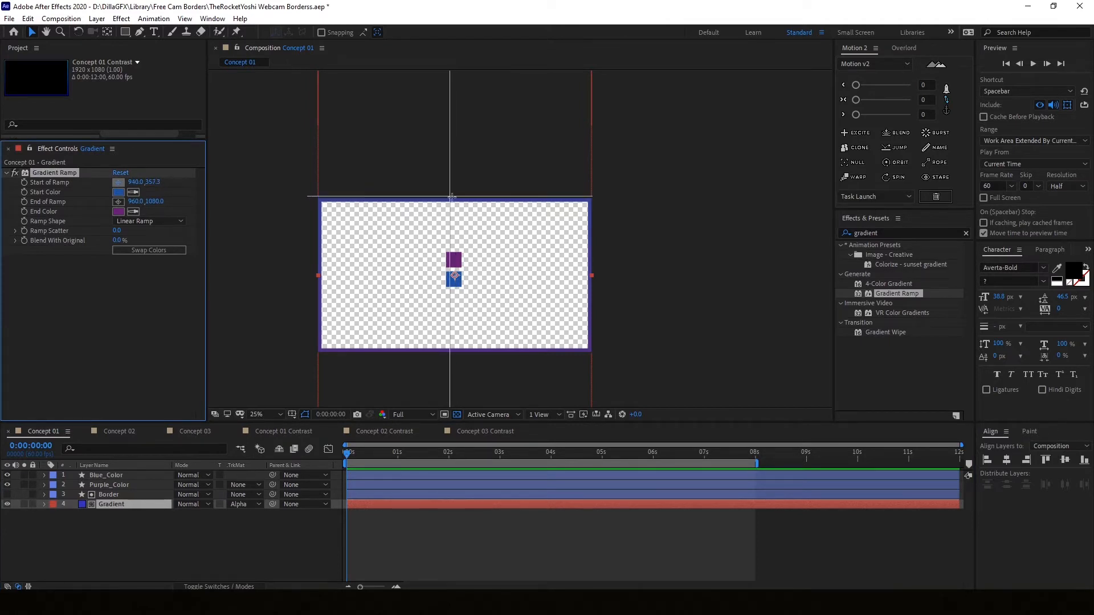
pyautogui.click(452, 198)
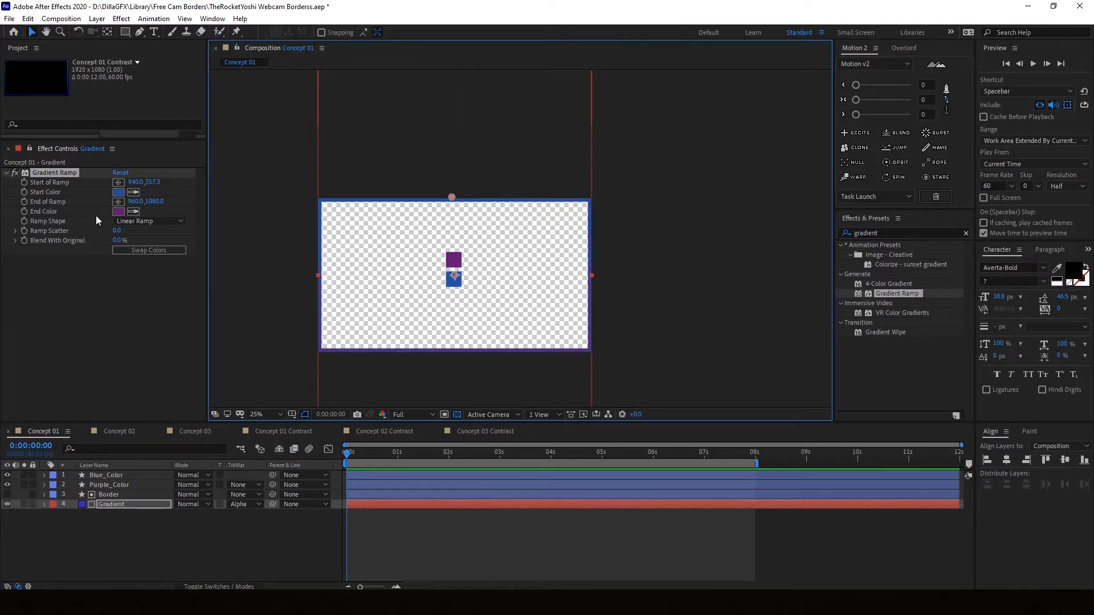
pyautogui.click(119, 202)
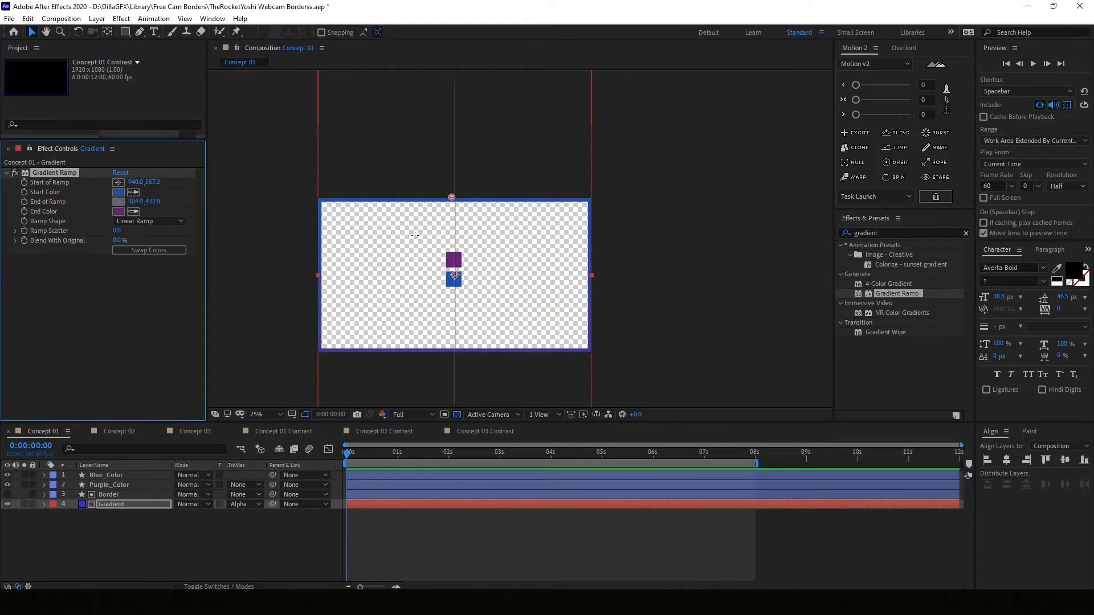
pyautogui.click(453, 352)
pyautogui.click(170, 552)
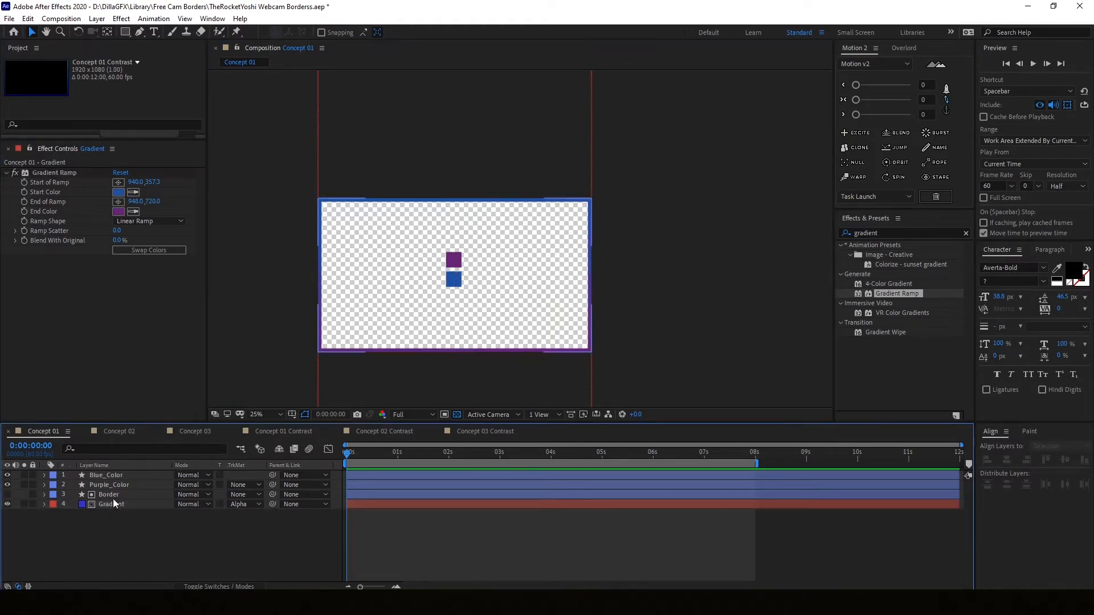
# Add Position keyframes to the Gradient layer at 0:00, 7:59 and 4:00.
pyautogui.click(117, 504)
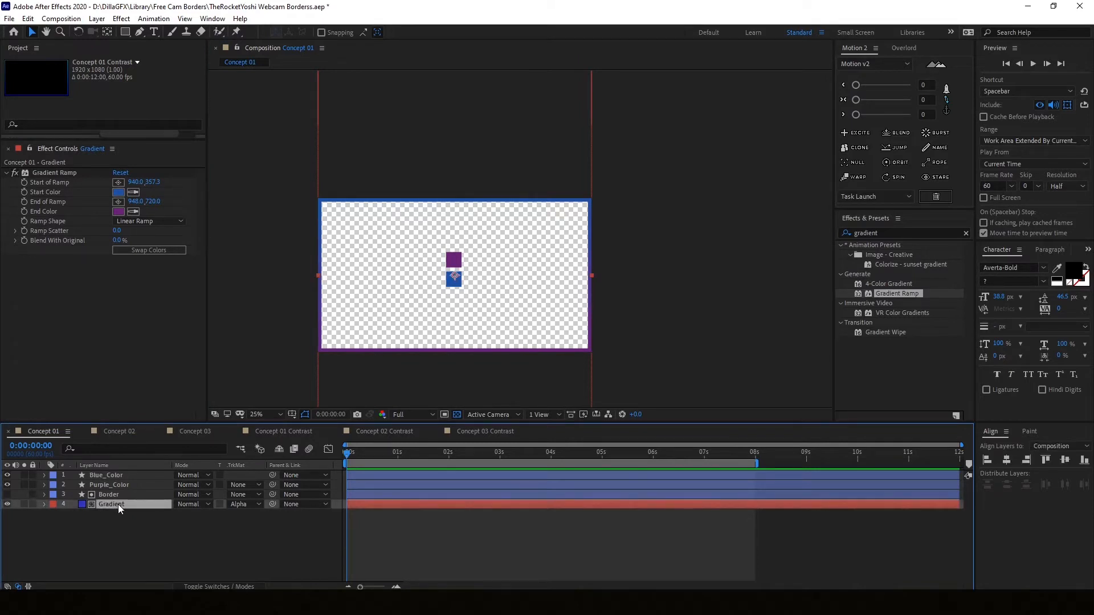
pyautogui.press('p')
pyautogui.click(72, 514)
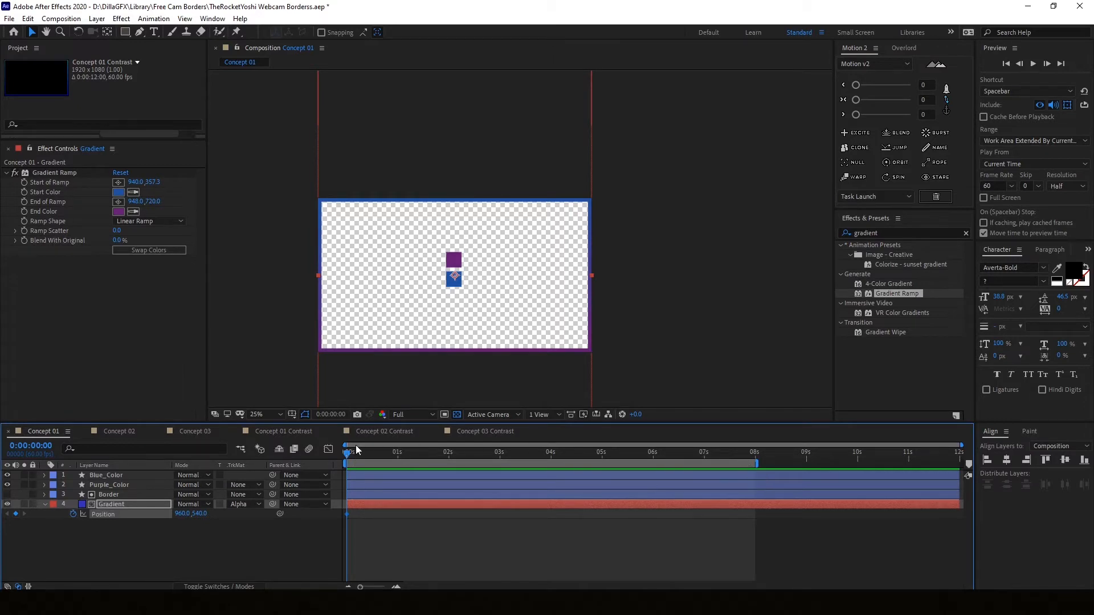
pyautogui.moveTo(355, 445); pyautogui.dragTo(758, 473)
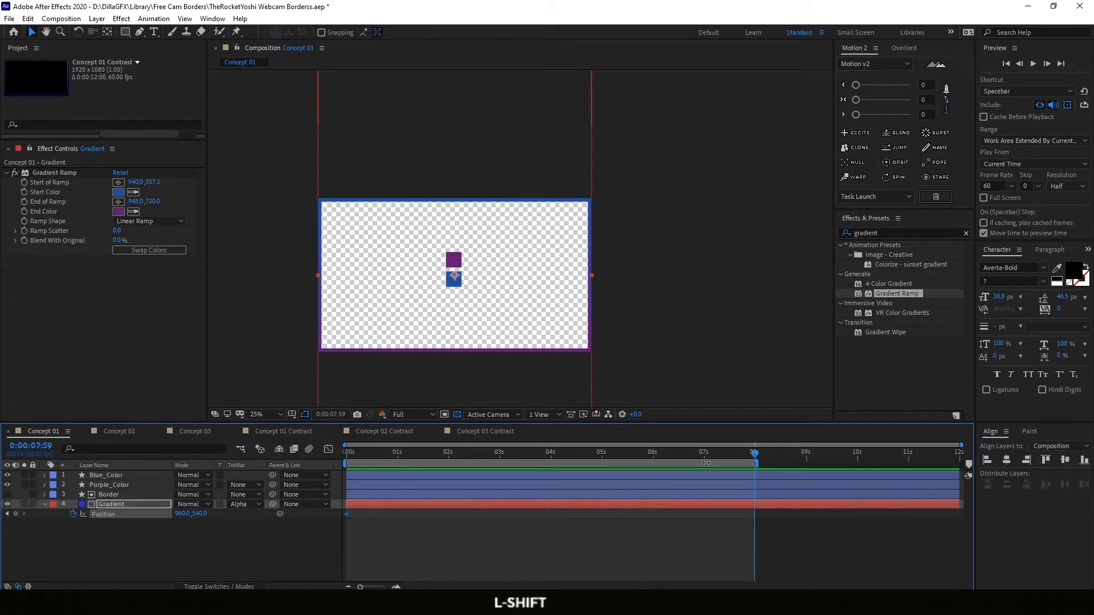
pyautogui.click(109, 538)
pyautogui.click(16, 514)
pyautogui.click(46, 531)
pyautogui.moveTo(658, 451); pyautogui.dragTo(551, 479)
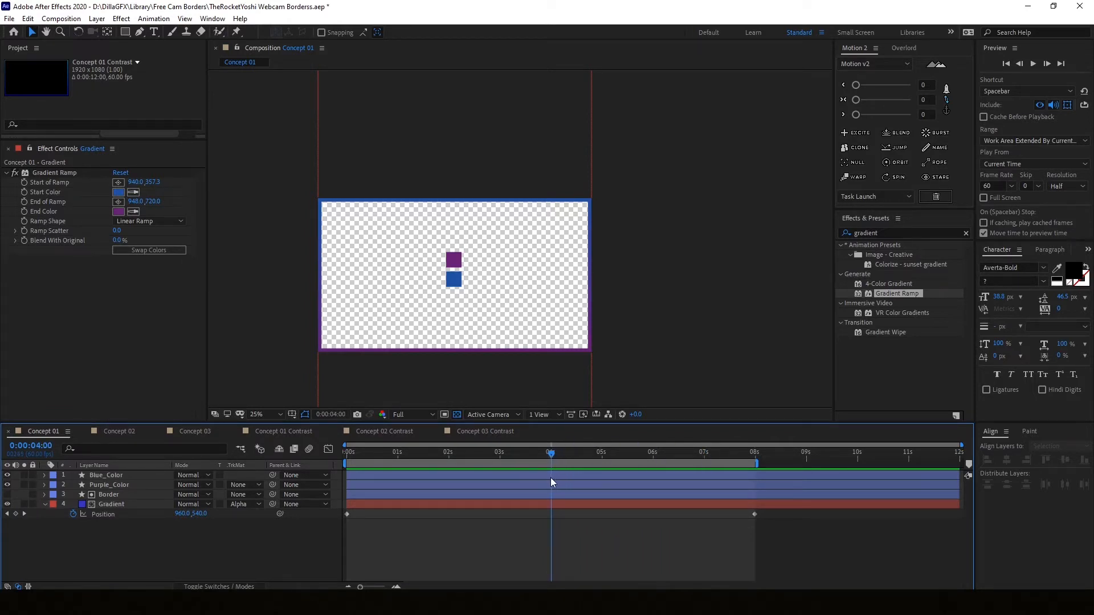
pyautogui.click(16, 513)
# Return the playhead to 0:00 and select the Gradient layer.
pyautogui.moveTo(548, 452); pyautogui.dragTo(343, 474)
pyautogui.click(340, 515)
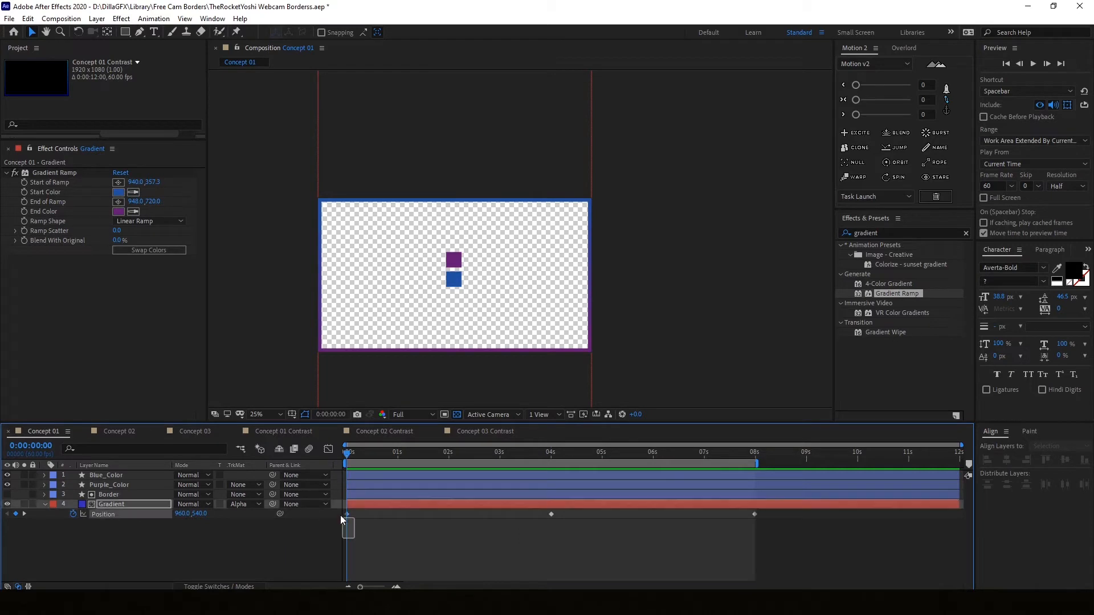
pyautogui.click(237, 537)
pyautogui.click(99, 504)
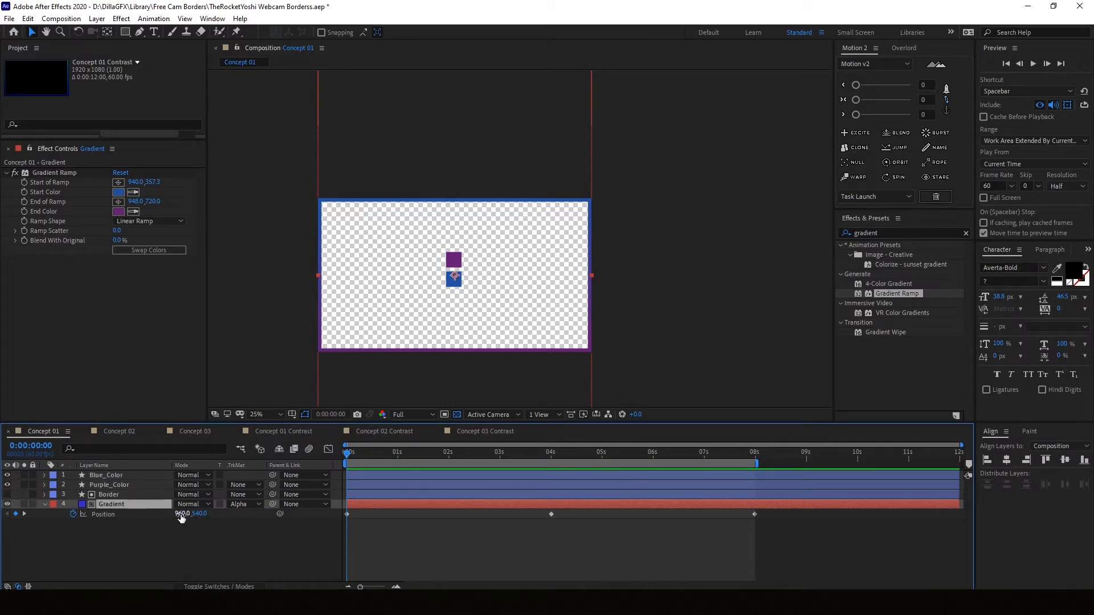
pyautogui.click(199, 514)
pyautogui.click(200, 539)
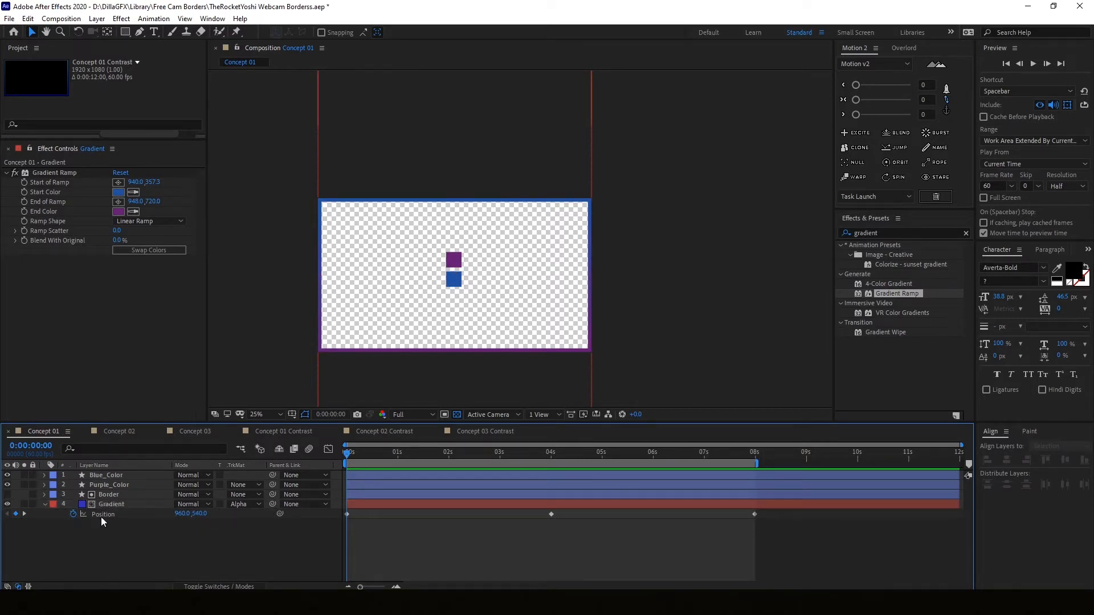
# Try subtracting 1080 from the Gradient layer's vertical position at 0:00, and undo the change.
pyautogui.click(199, 514)
pyautogui.write('=')
pyautogui.press('BackSpace')
pyautogui.press('BackSpace')
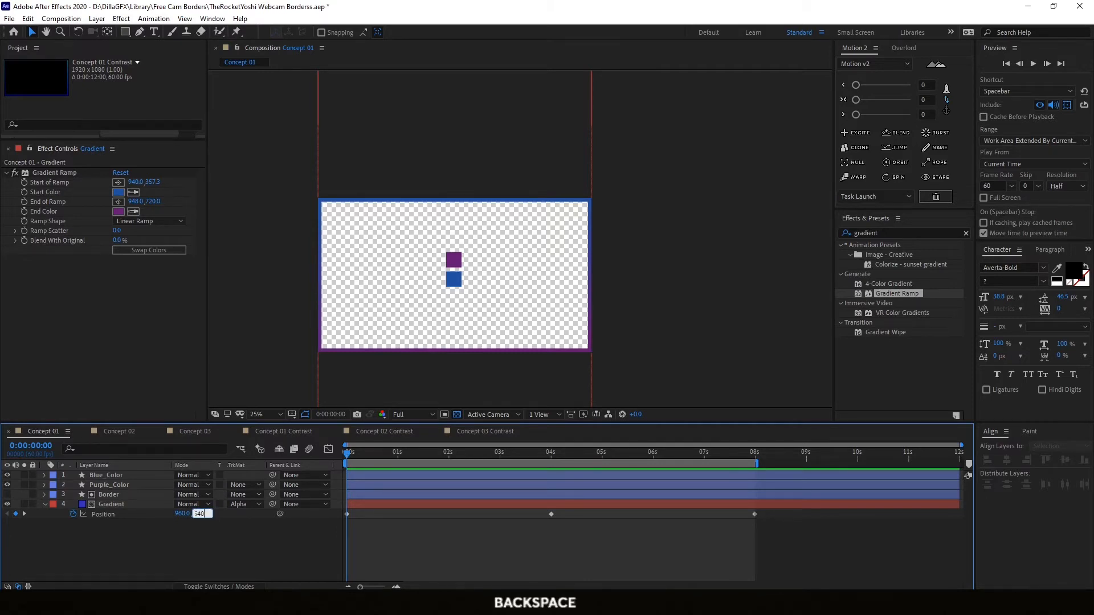
pyautogui.write('-1080')
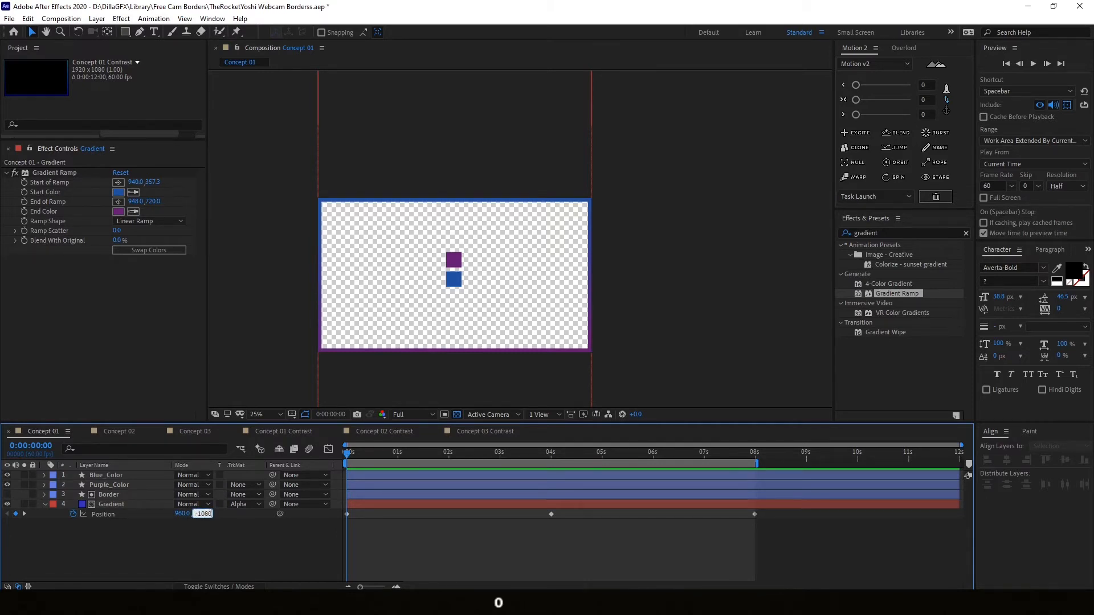
pyautogui.press('Return')
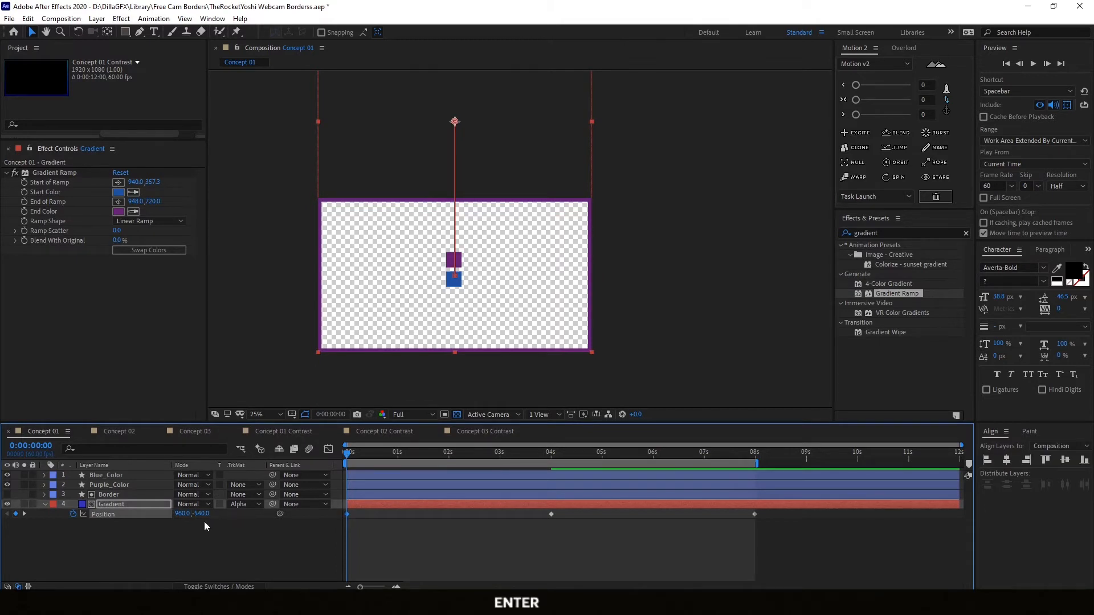
pyautogui.hotkey('ctrl', 'z')
# Add 1080 to the Gradient layer's vertical position at 0:00, setting it to 1620.
pyautogui.click(208, 513)
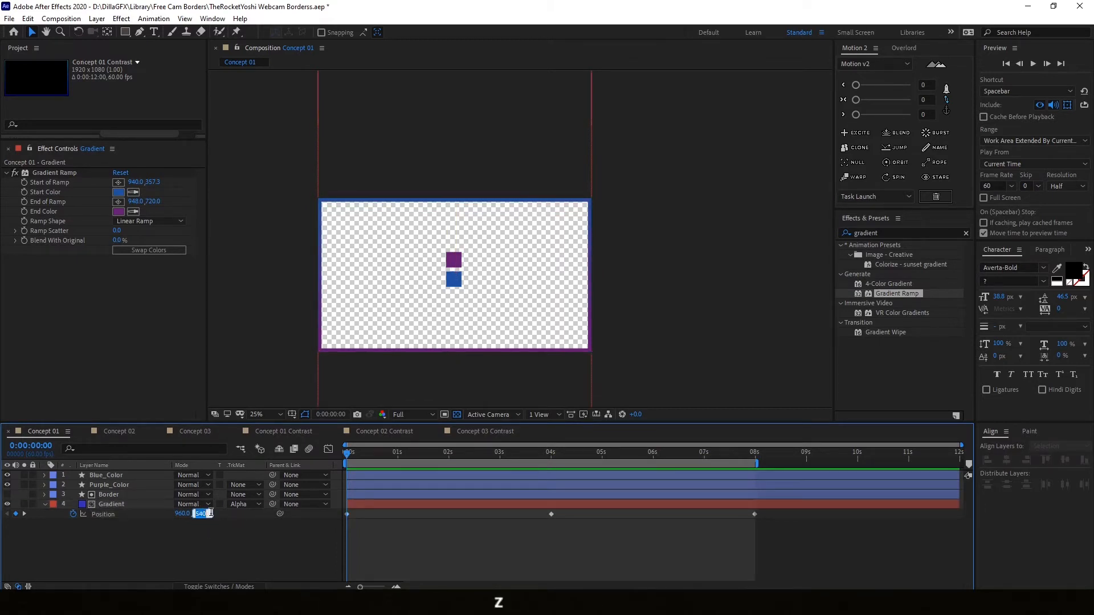
pyautogui.click(210, 514)
pyautogui.write('+1080')
pyautogui.press('Return')
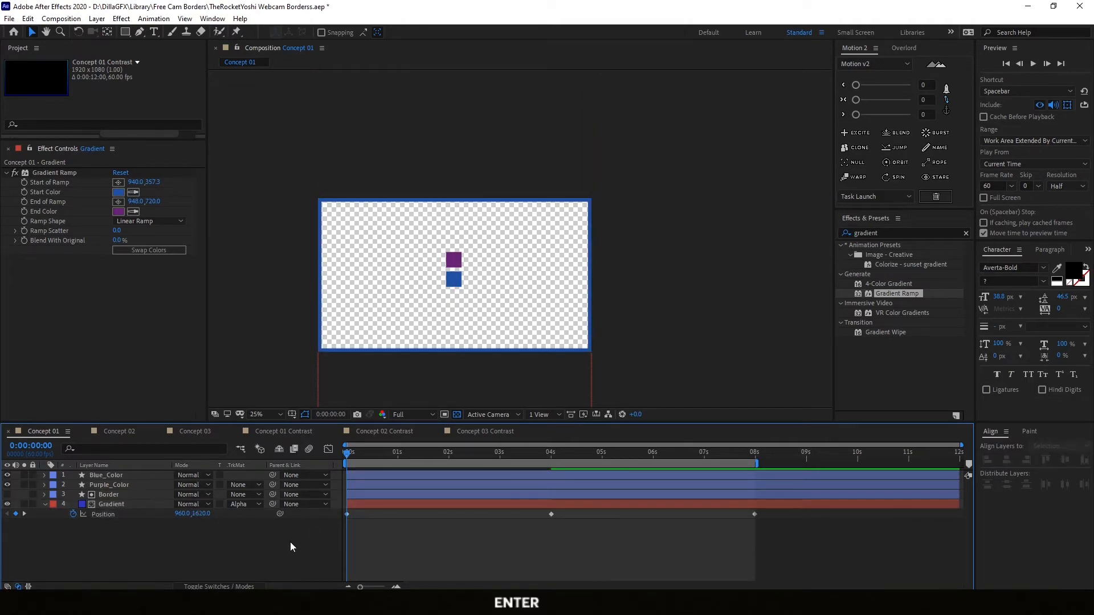
pyautogui.scroll(2, 395, 301)
pyautogui.moveTo(457, 289); pyautogui.dragTo(485, 267)
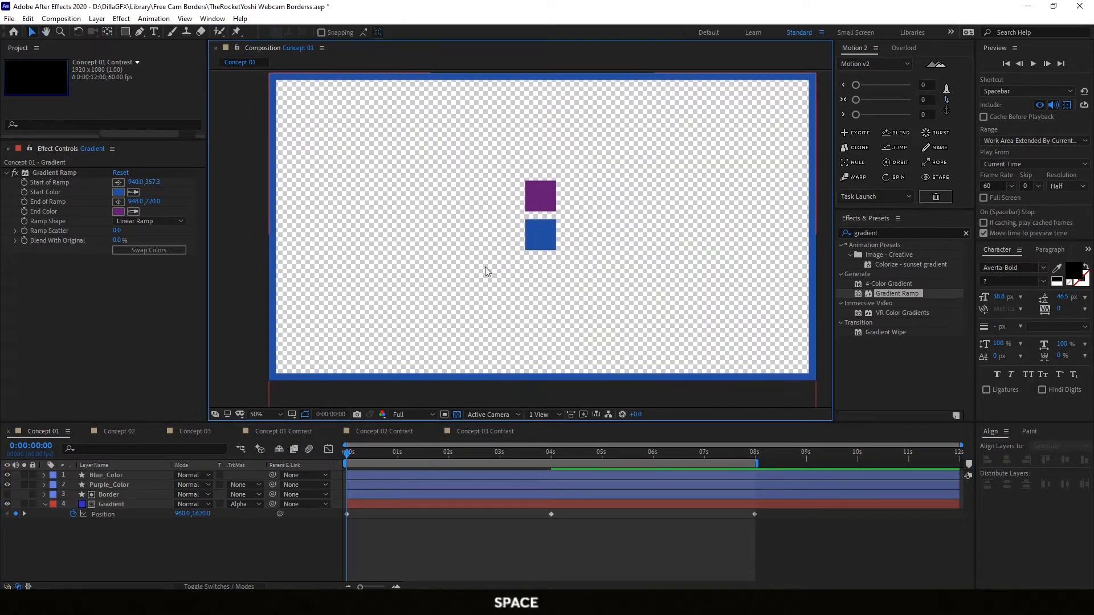
pyautogui.scroll(-2, 469, 265)
# Copy the Gradient layer's first Position keyframe and paste it over the keyframe at 7:59.
pyautogui.moveTo(581, 454); pyautogui.dragTo(753, 453)
pyautogui.press('shift')
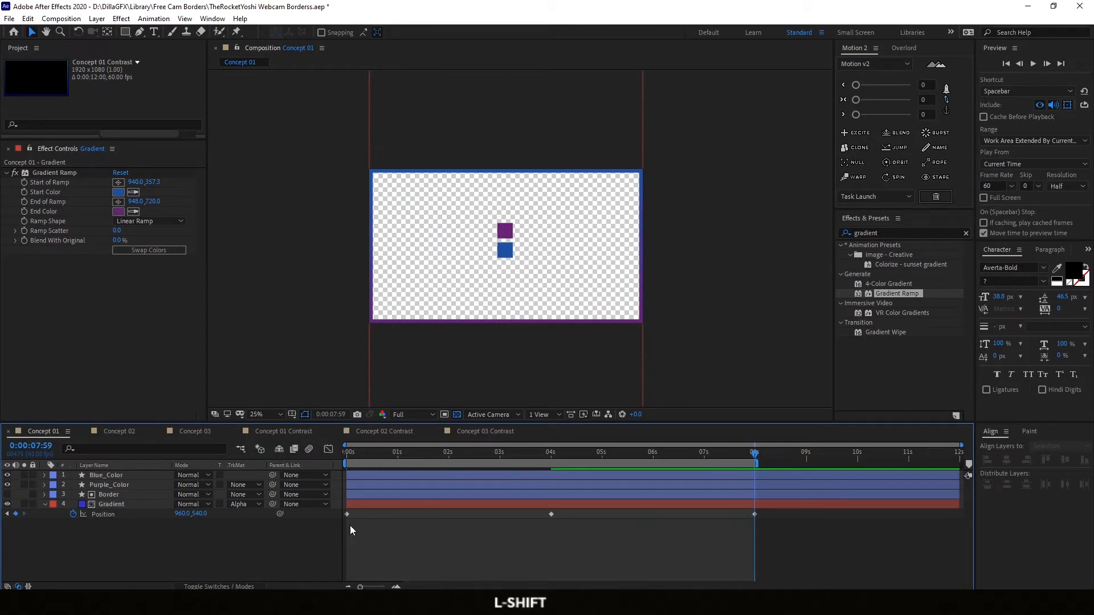
pyautogui.click(340, 515)
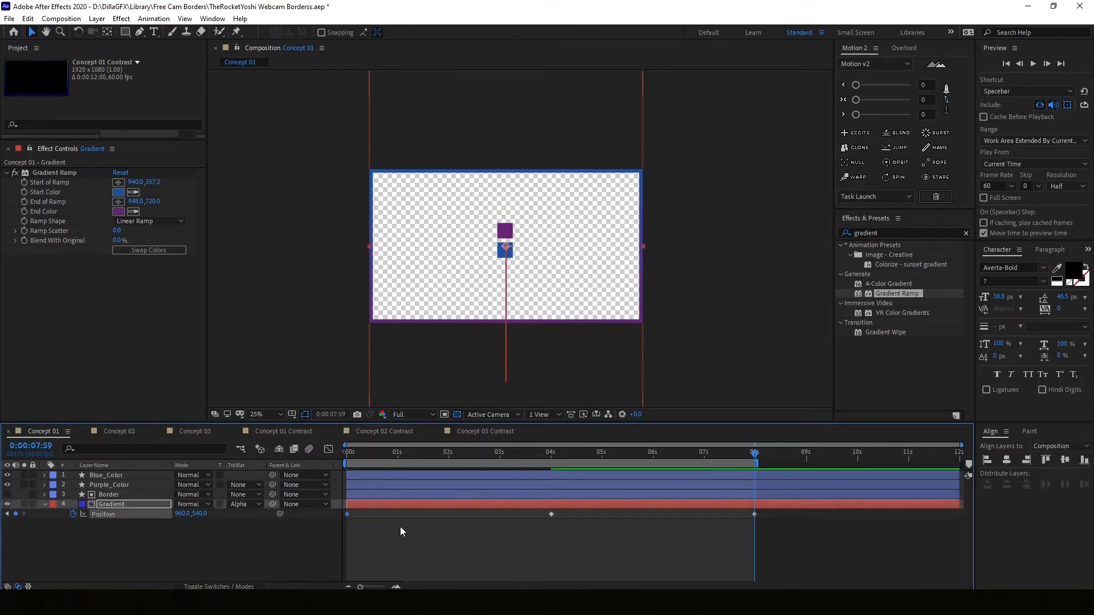
pyautogui.press('ctrl')
pyautogui.hotkey('ctrl', 'c')
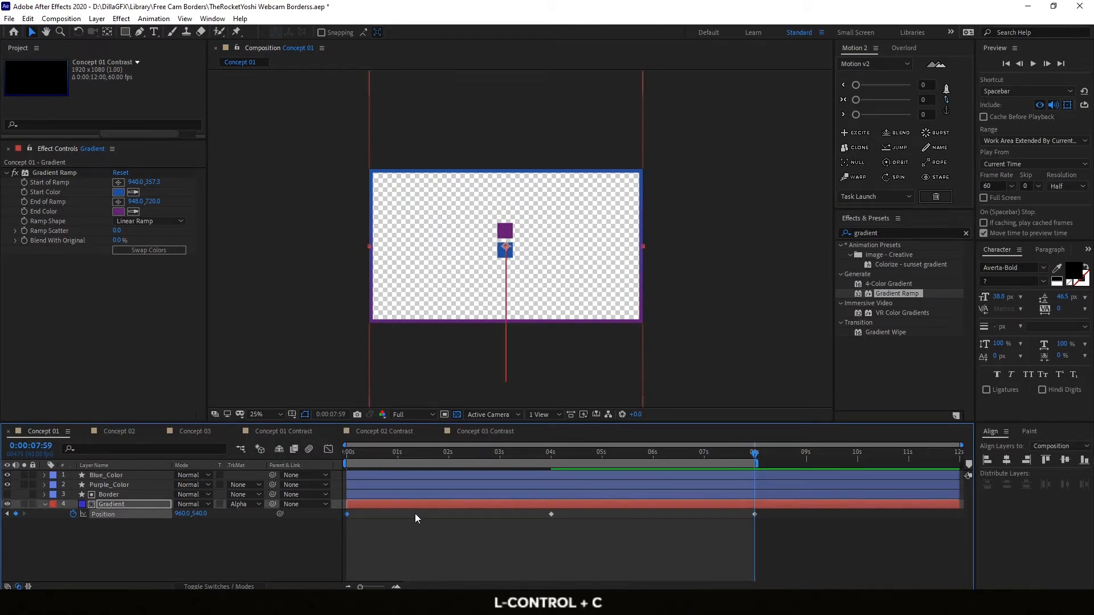
pyautogui.click(767, 522)
pyautogui.press('shift')
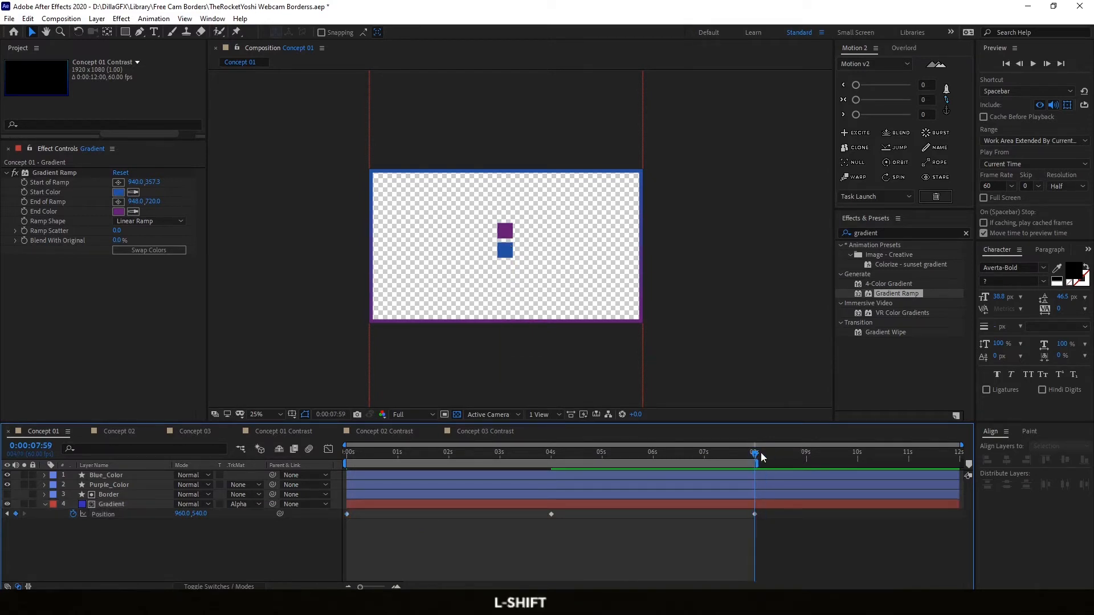
pyautogui.moveTo(768, 531); pyautogui.dragTo(740, 506)
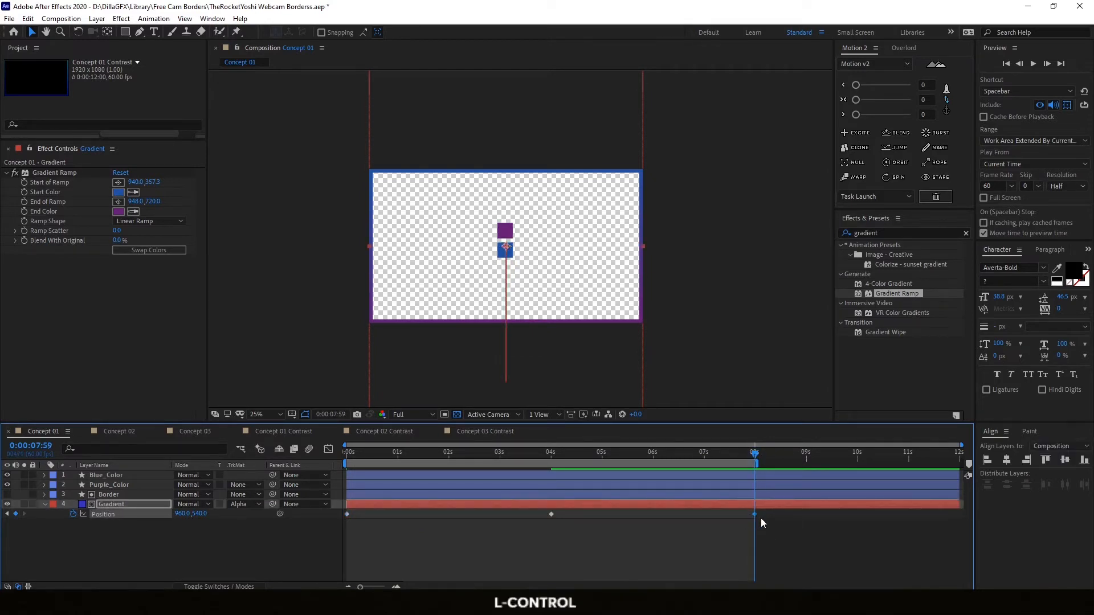
pyautogui.hotkey('ctrl', 'v')
pyautogui.scroll(1, 447, 251)
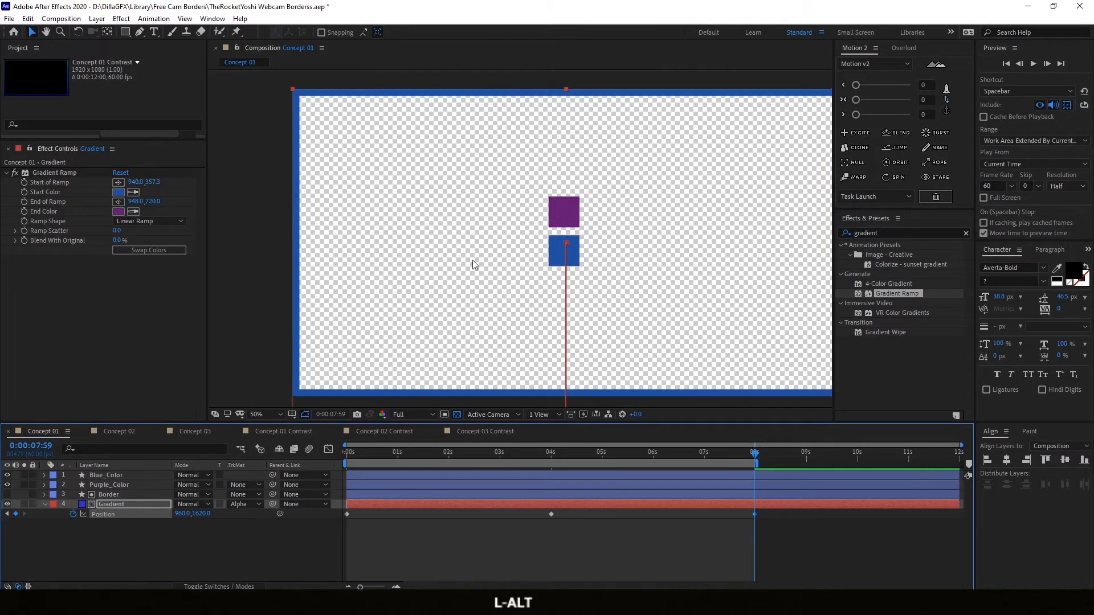
pyautogui.moveTo(576, 277); pyautogui.dragTo(532, 259)
# Subtract 1080 from the Gradient layer's vertical position at 4:00, setting it to -540, and preview the animation from the start.
pyautogui.moveTo(700, 452); pyautogui.dragTo(555, 451)
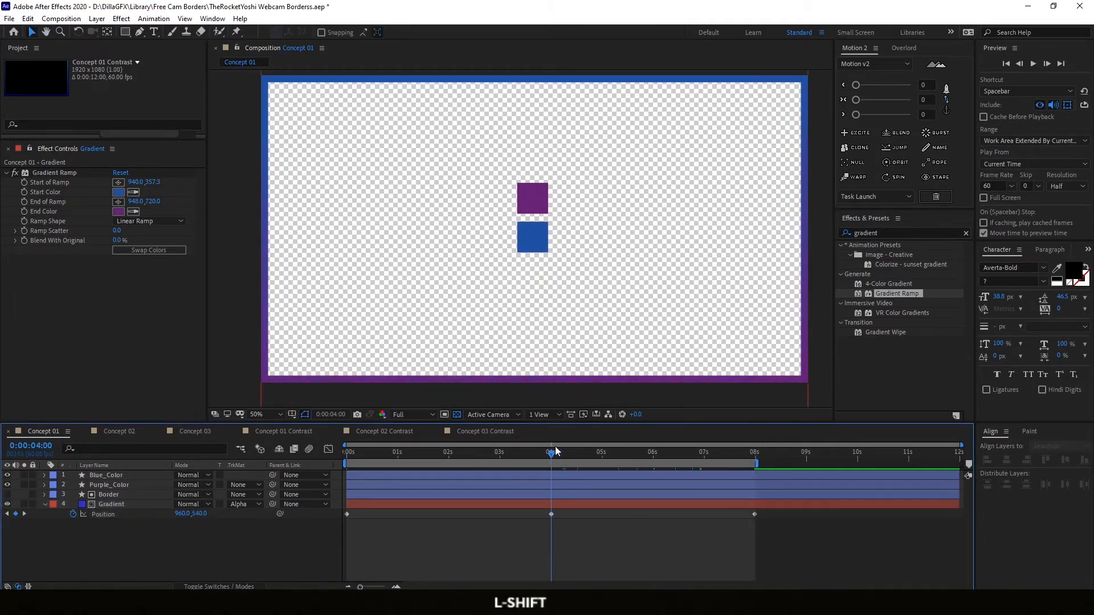
pyautogui.click(551, 514)
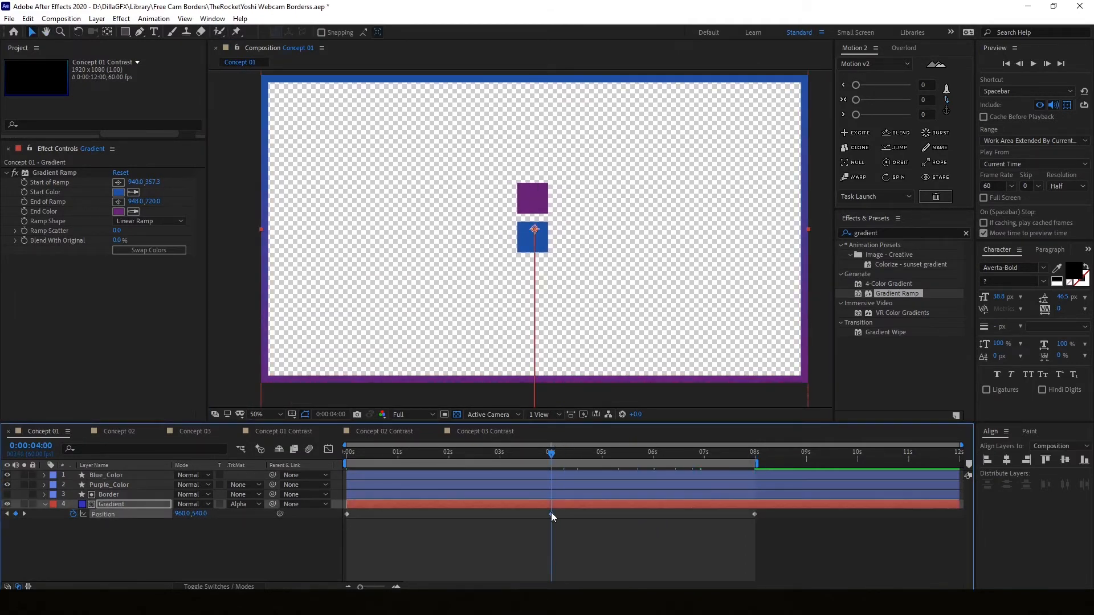
pyautogui.click(209, 513)
pyautogui.write('-1080')
pyautogui.press('Return')
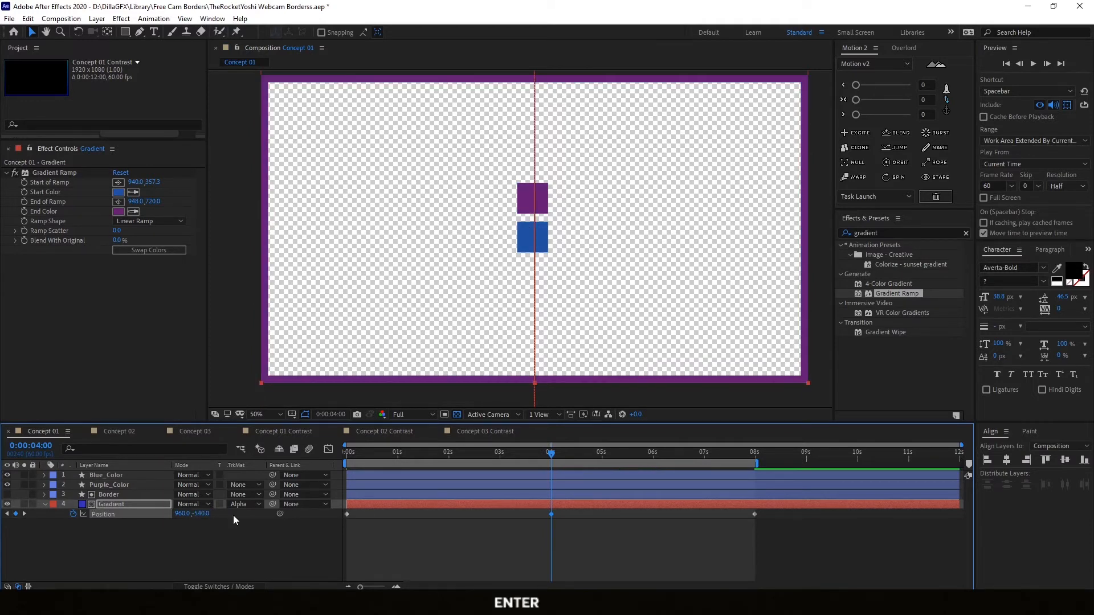
pyautogui.click(223, 559)
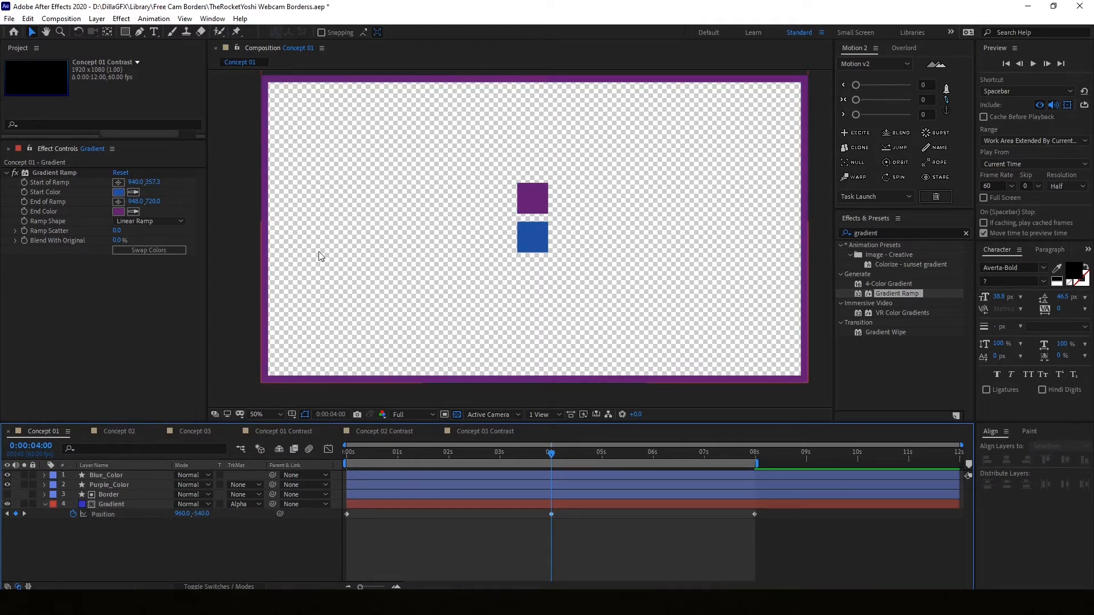
pyautogui.moveTo(363, 450); pyautogui.dragTo(328, 445)
pyautogui.press('space')
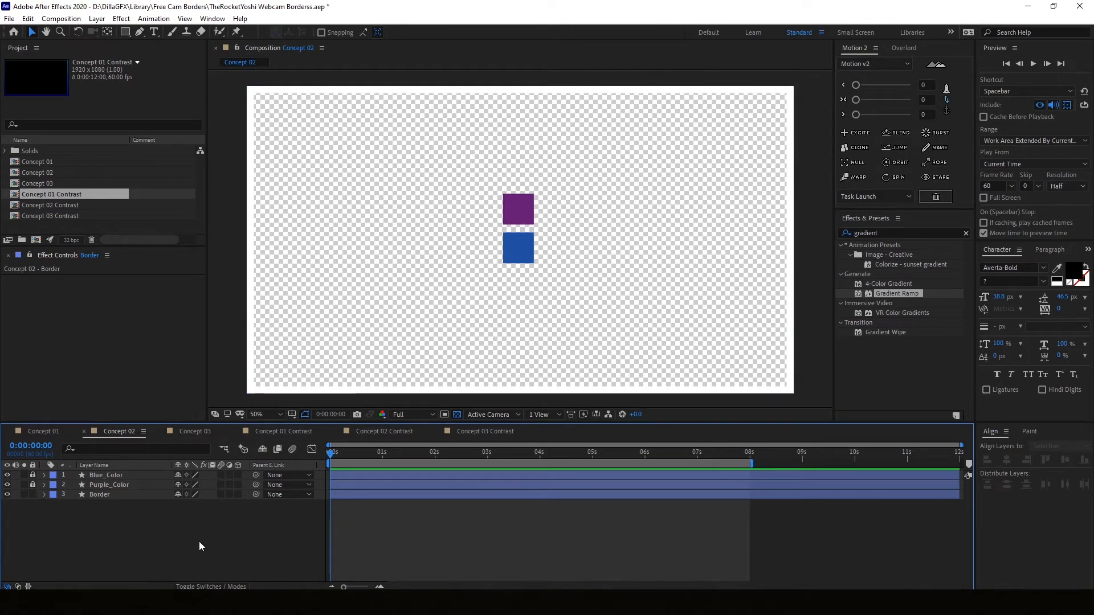
# Duplicate the Border layer in Concept 02 and sample the purple square for the copy's stroke color.
pyautogui.click(104, 493)
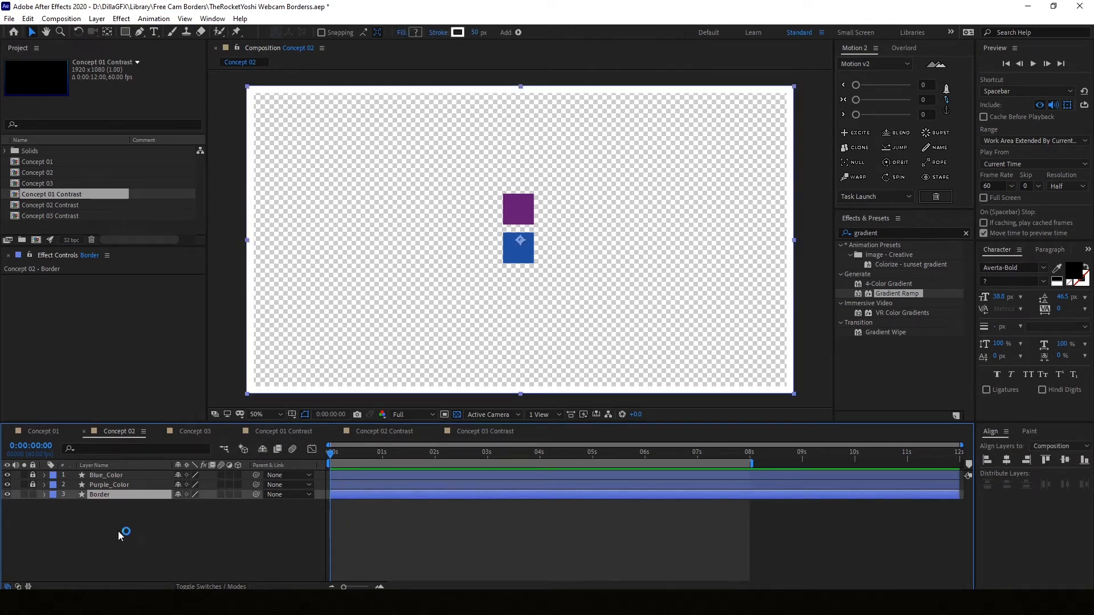
pyautogui.press('ctrl')
pyautogui.hotkey('ctrl', 'v')
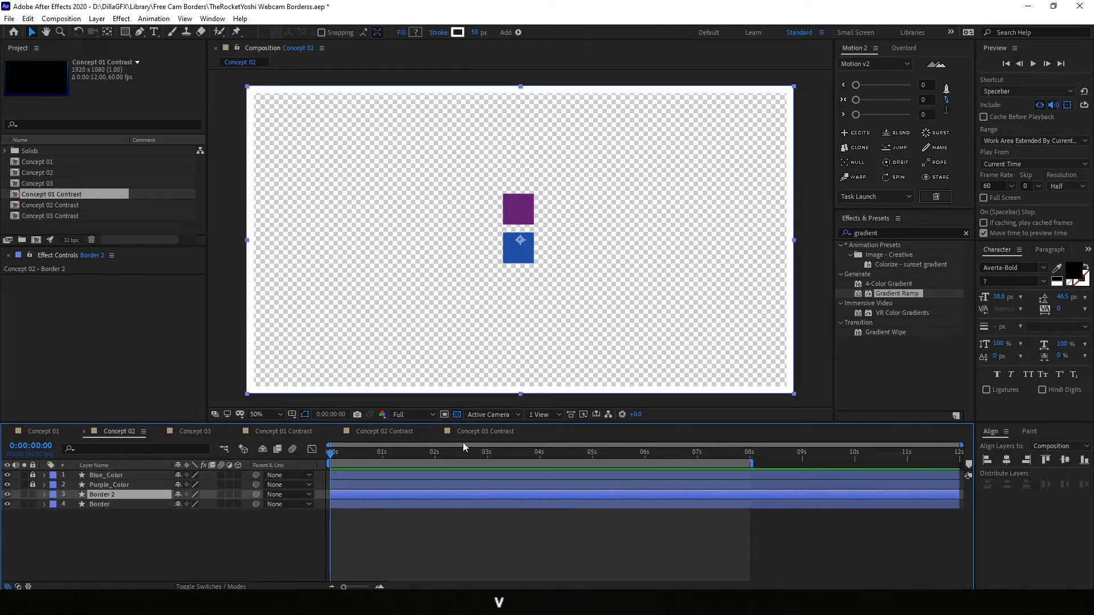
pyautogui.click(457, 32)
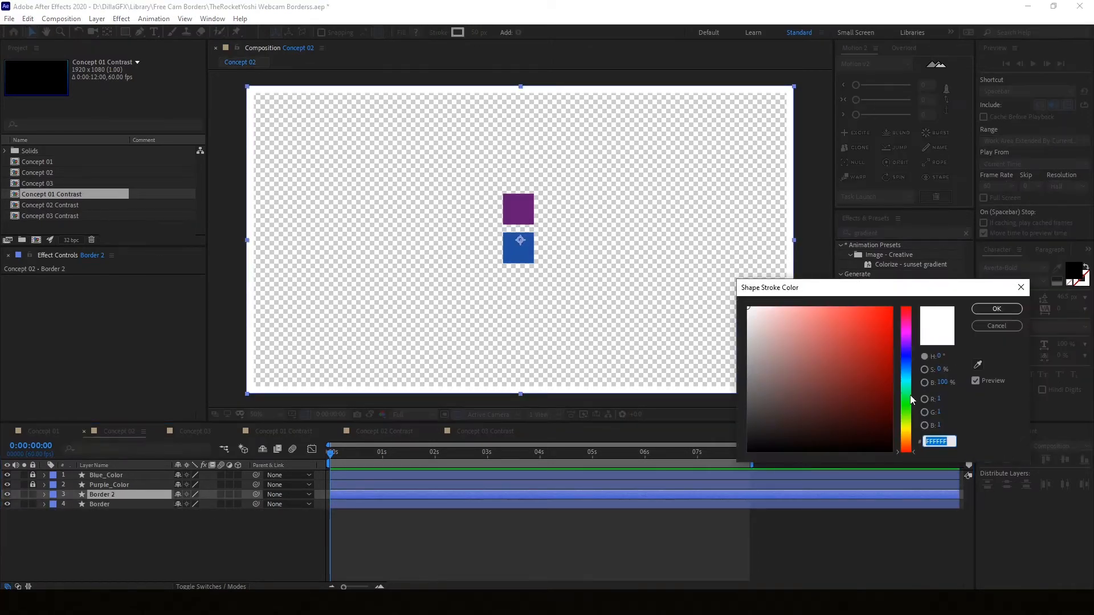
pyautogui.click(978, 365)
pyautogui.click(516, 205)
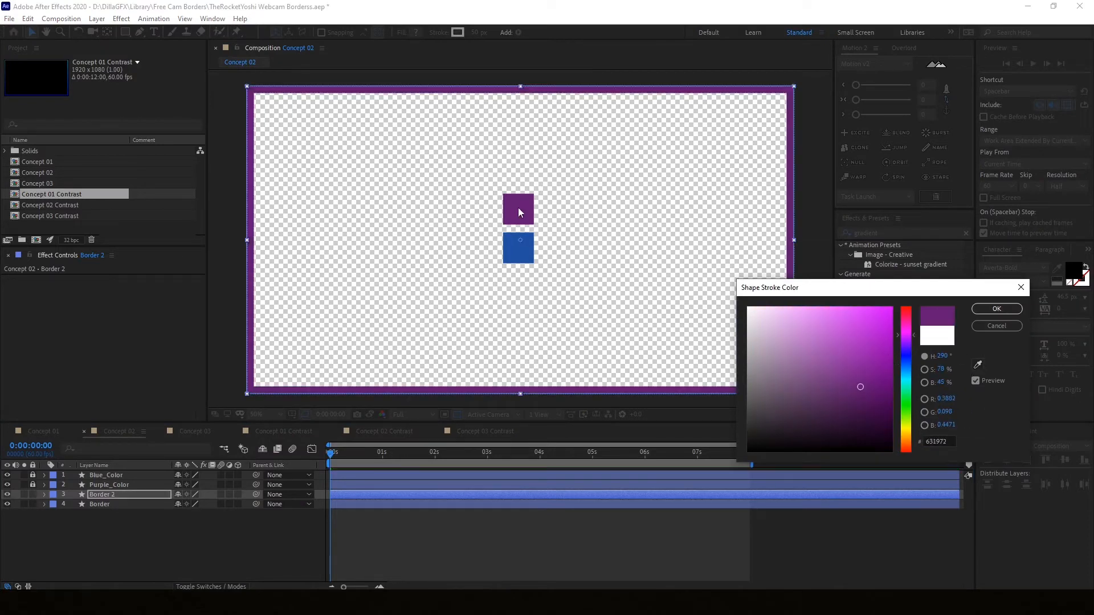
pyautogui.click(996, 309)
# Rename the duplicated border layer Stroke_Animate.
pyautogui.click(100, 495)
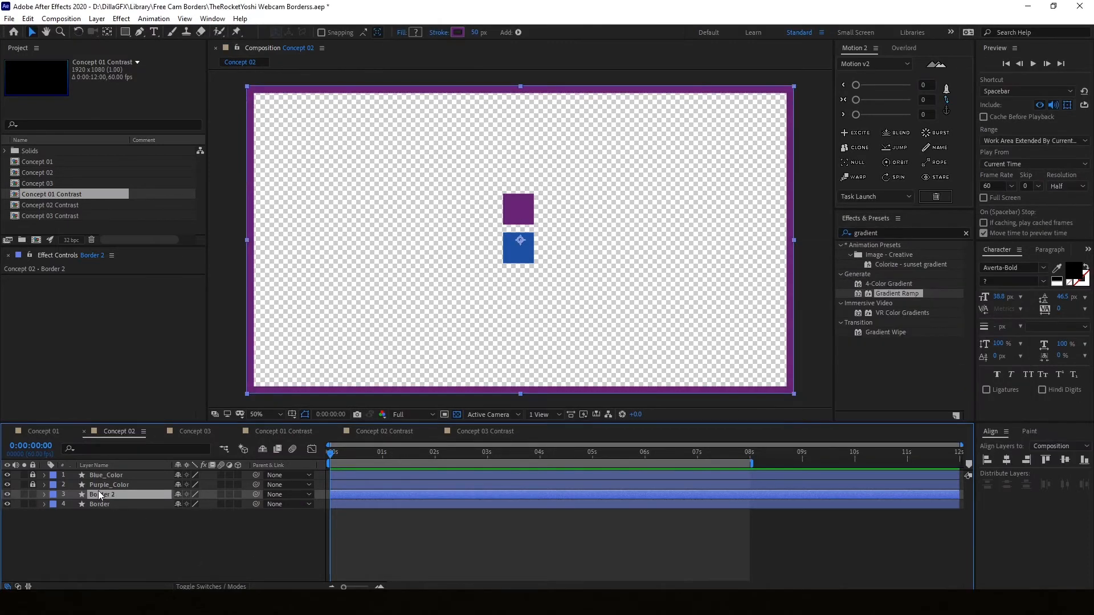
pyautogui.press('Return')
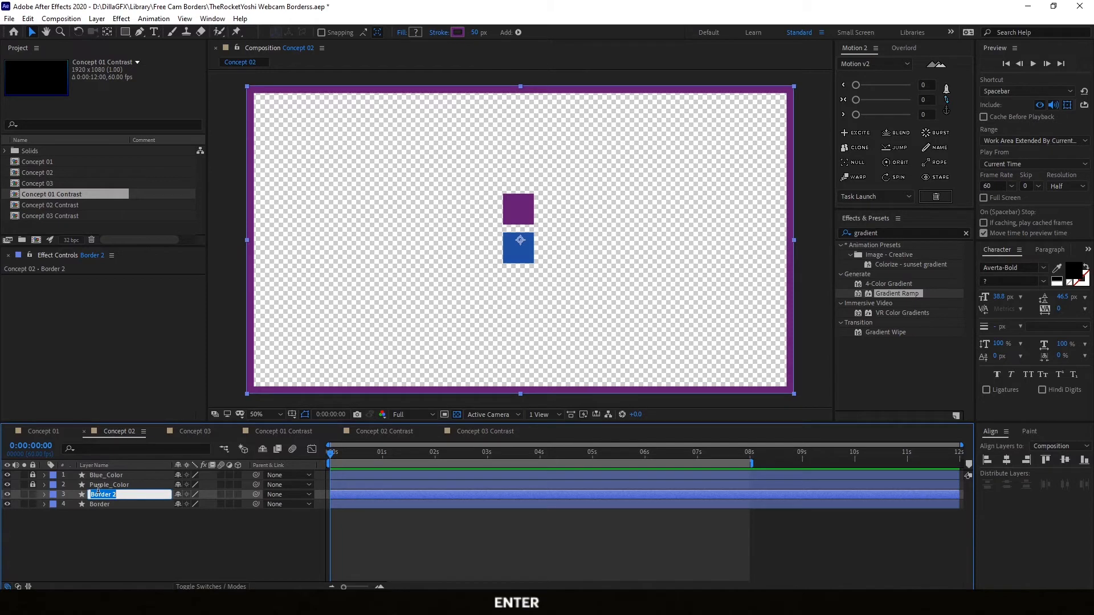
pyautogui.write('Stroke_')
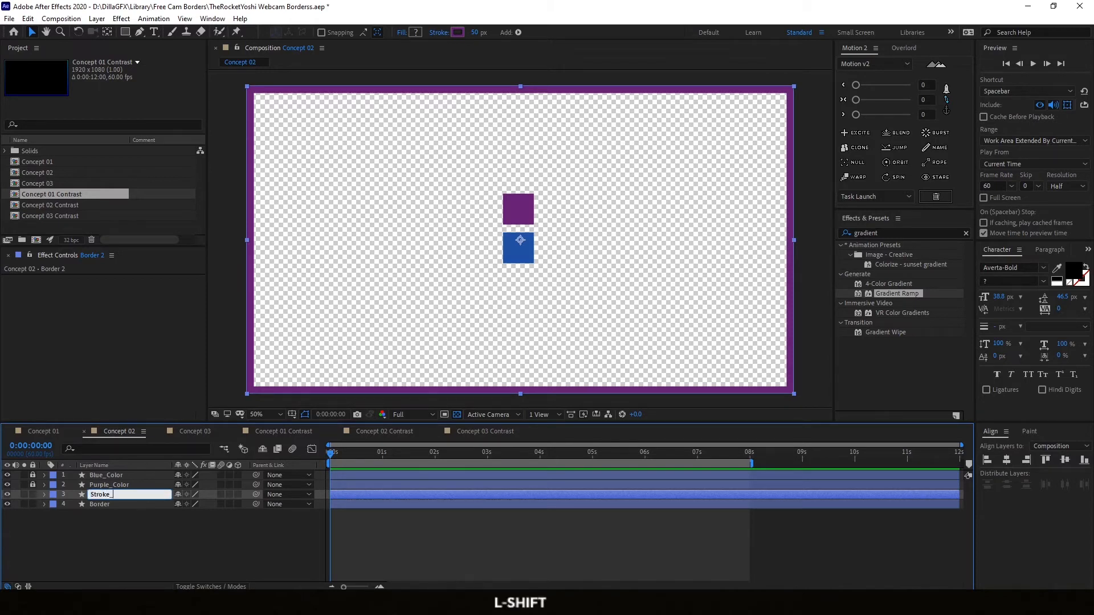
pyautogui.write('Animate')
pyautogui.press('Return')
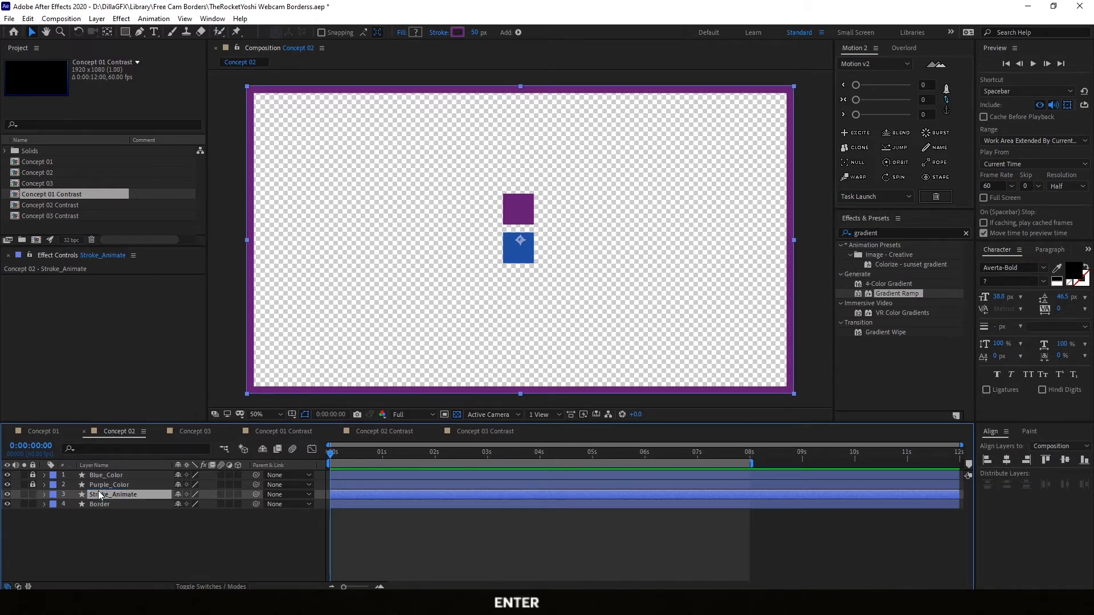
# Add Trim Paths to the Stroke_Animate layer and set its End to 3%.
pyautogui.click(45, 495)
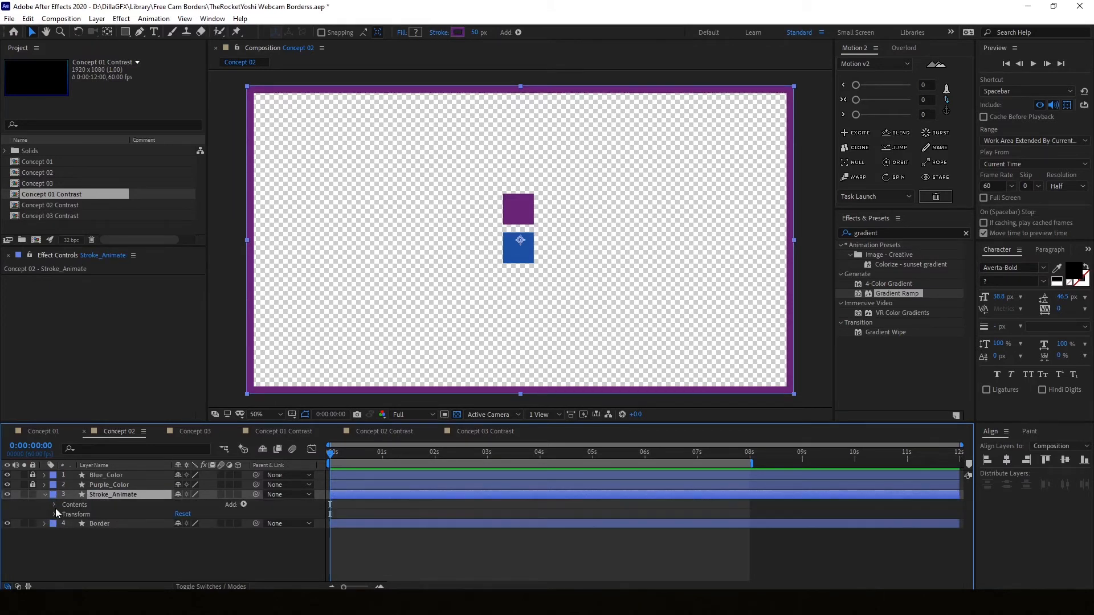
pyautogui.click(244, 505)
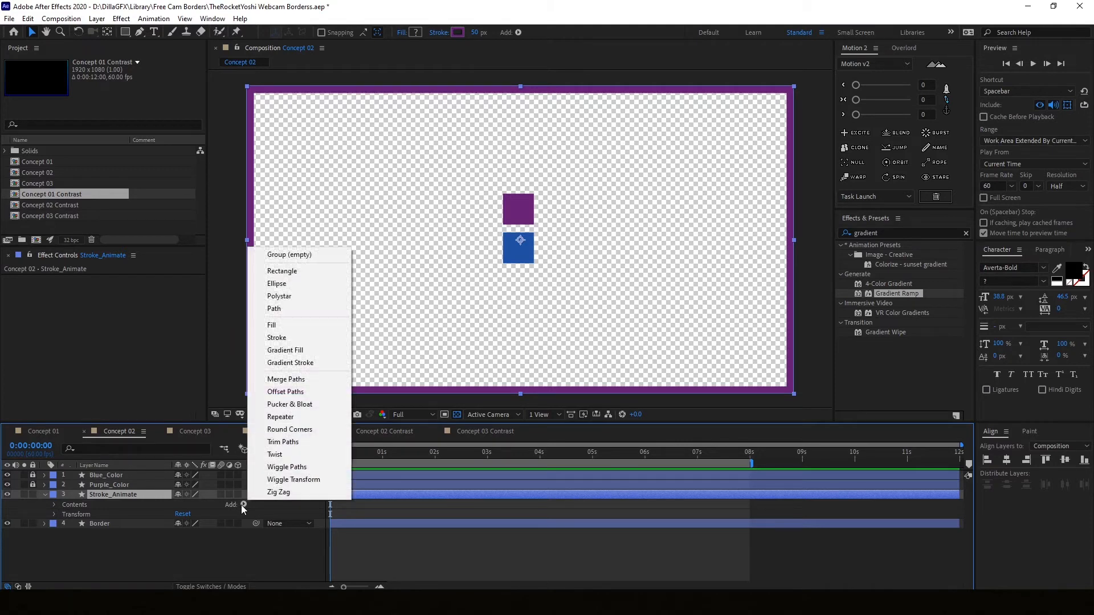
pyautogui.click(314, 442)
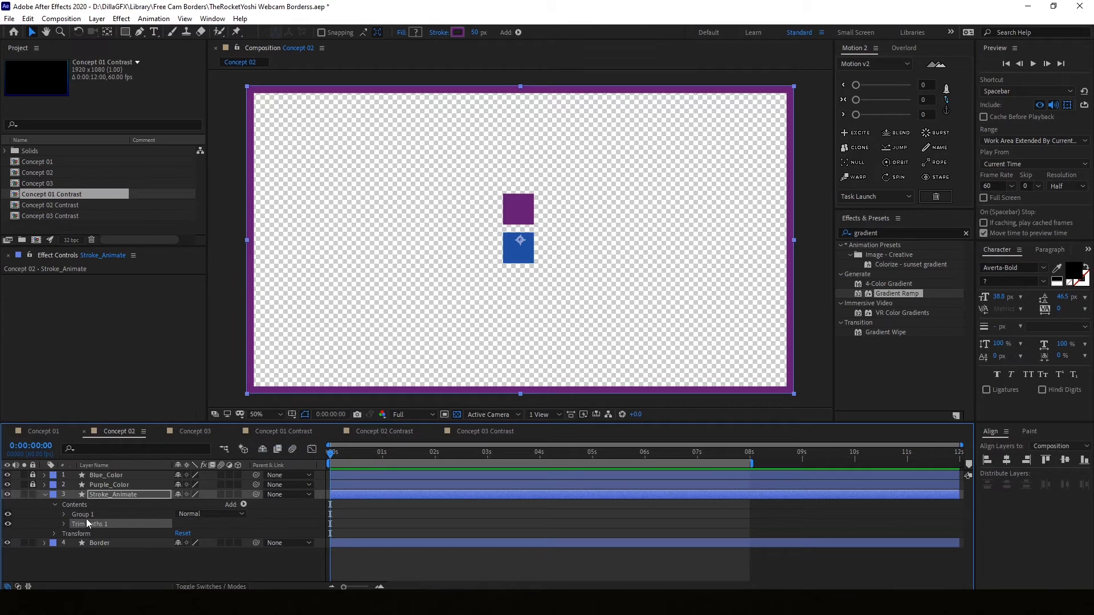
pyautogui.click(64, 524)
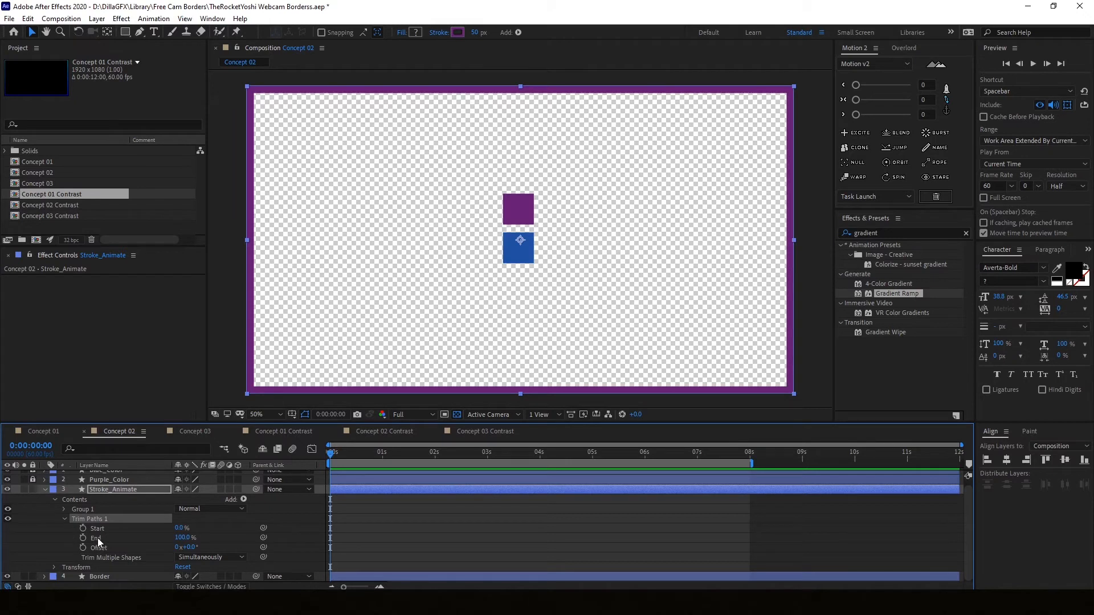
pyautogui.click(181, 538)
pyautogui.write('3')
pyautogui.press('Tab')
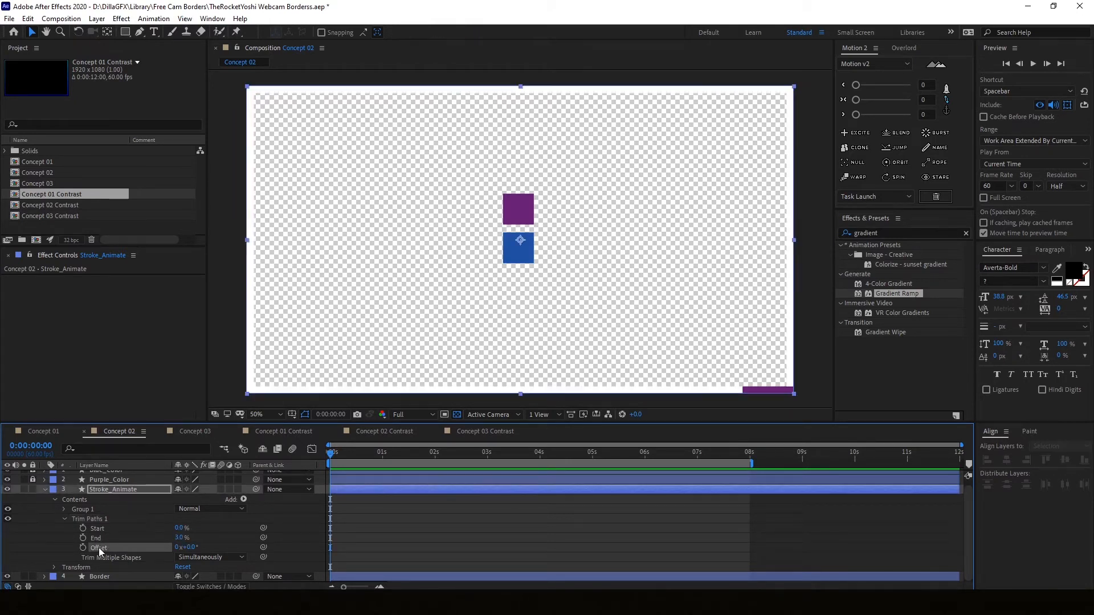
# Set the Trim Paths Offset to 180° and keyframe it at 0:00.
pyautogui.click(195, 547)
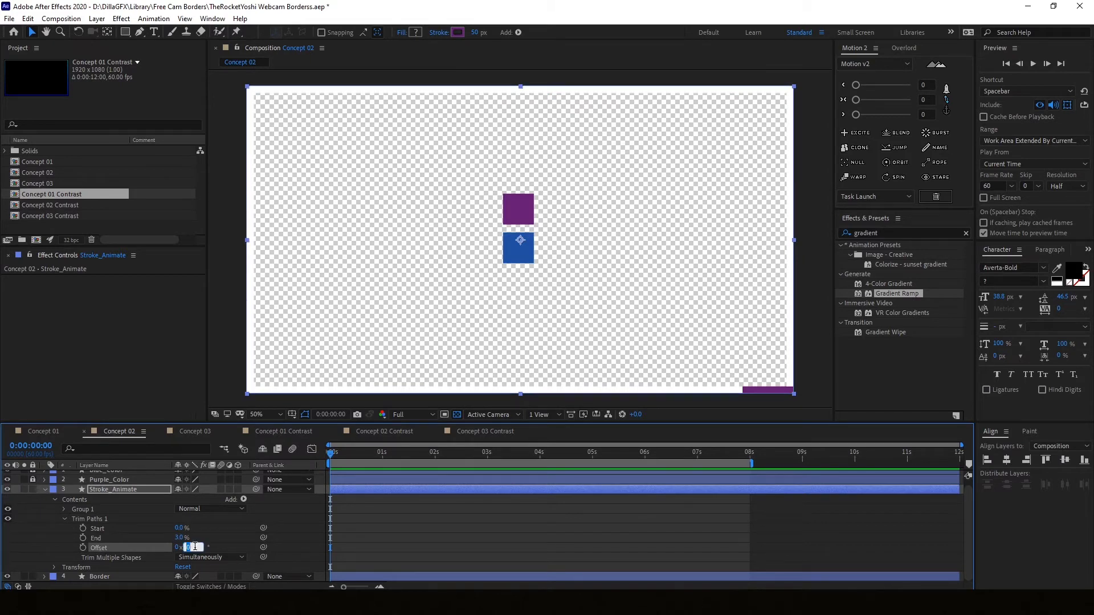
pyautogui.write('180')
pyautogui.press('Return')
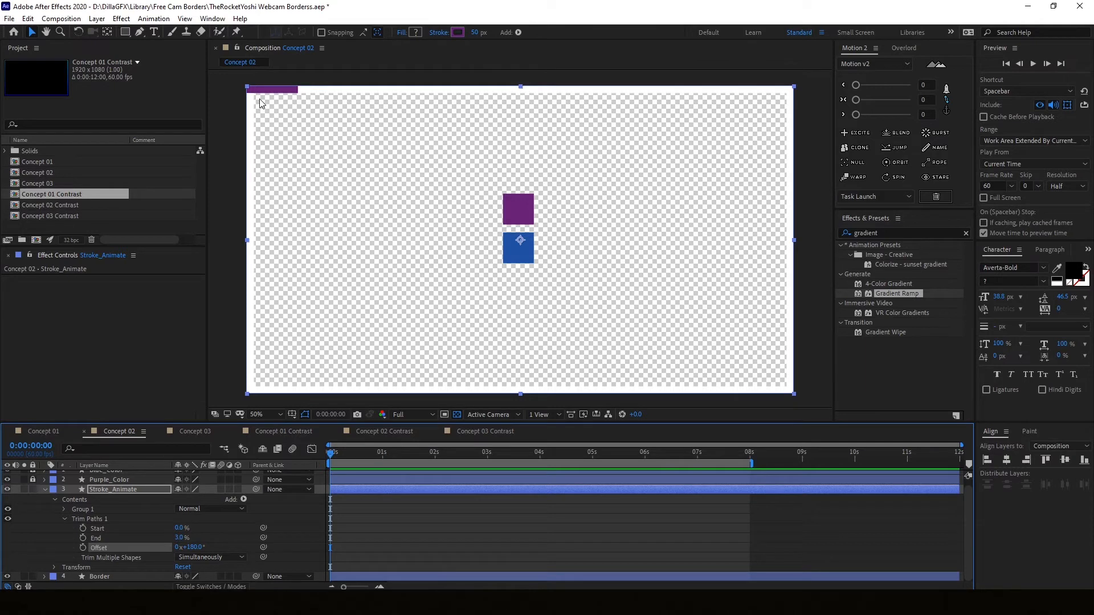
pyautogui.click(361, 523)
pyautogui.click(83, 548)
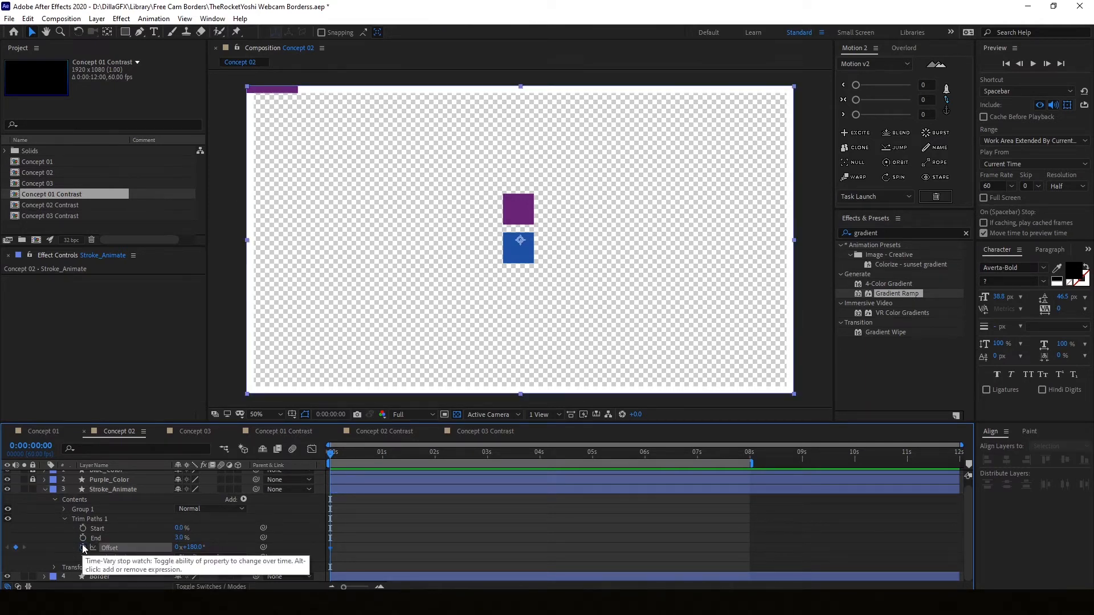
# Set the Trim Paths Offset to 1x+180° at 8:00 and preview the stroke's loop around the border.
pyautogui.moveTo(333, 454); pyautogui.dragTo(751, 475)
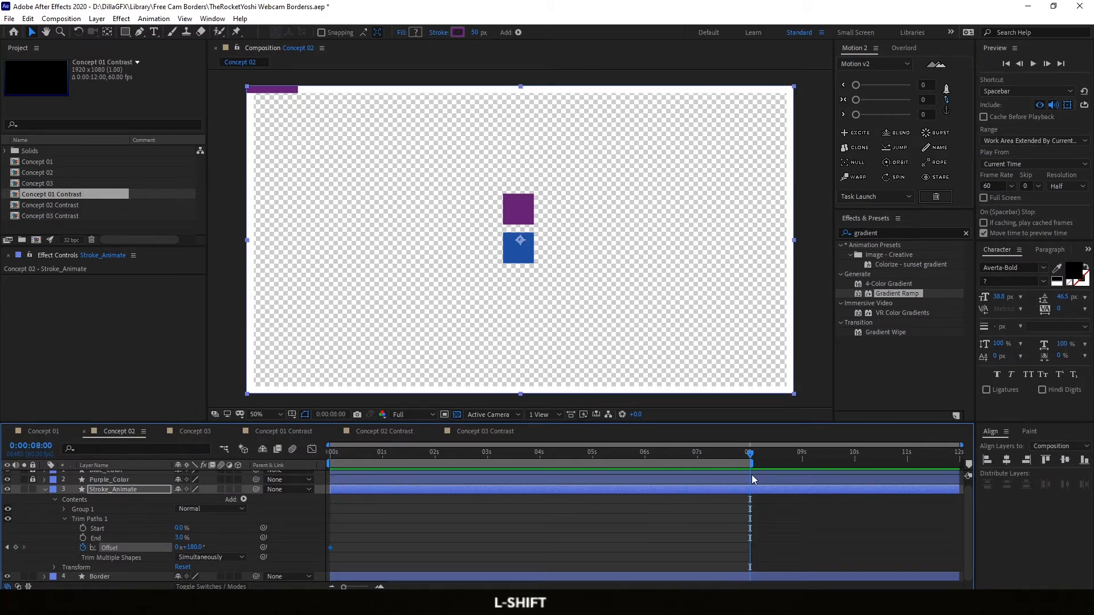
pyautogui.click(224, 540)
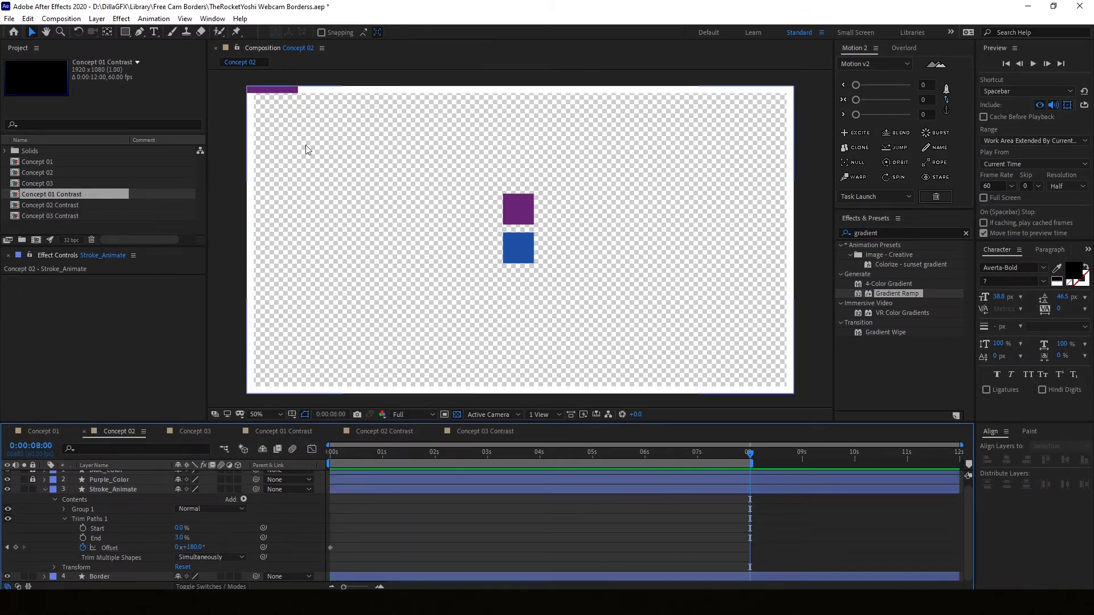
pyautogui.click(177, 547)
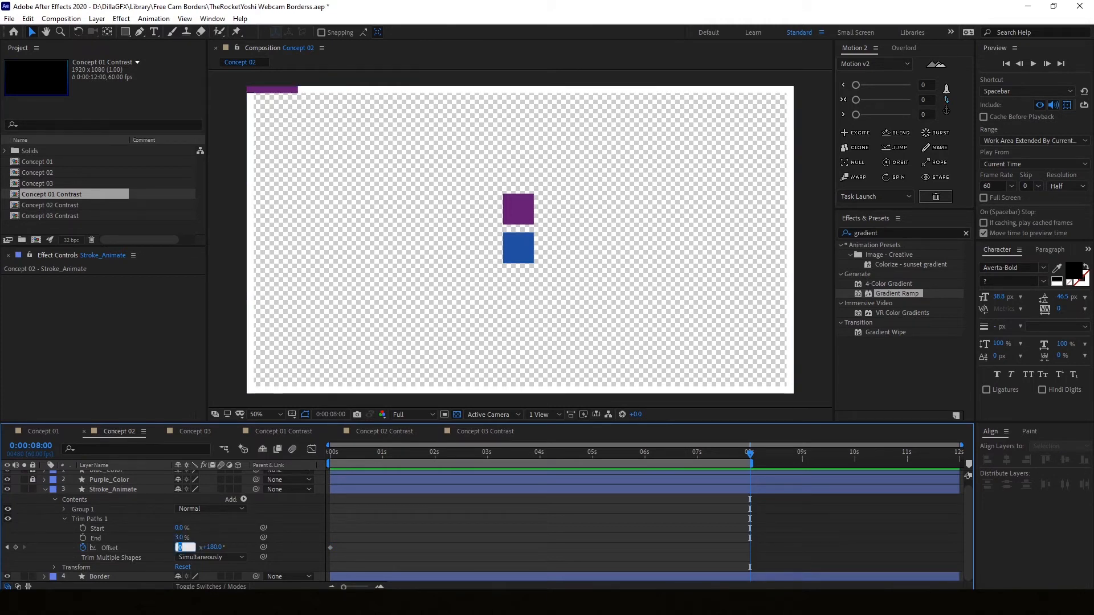
pyautogui.write('1')
pyautogui.press('Return')
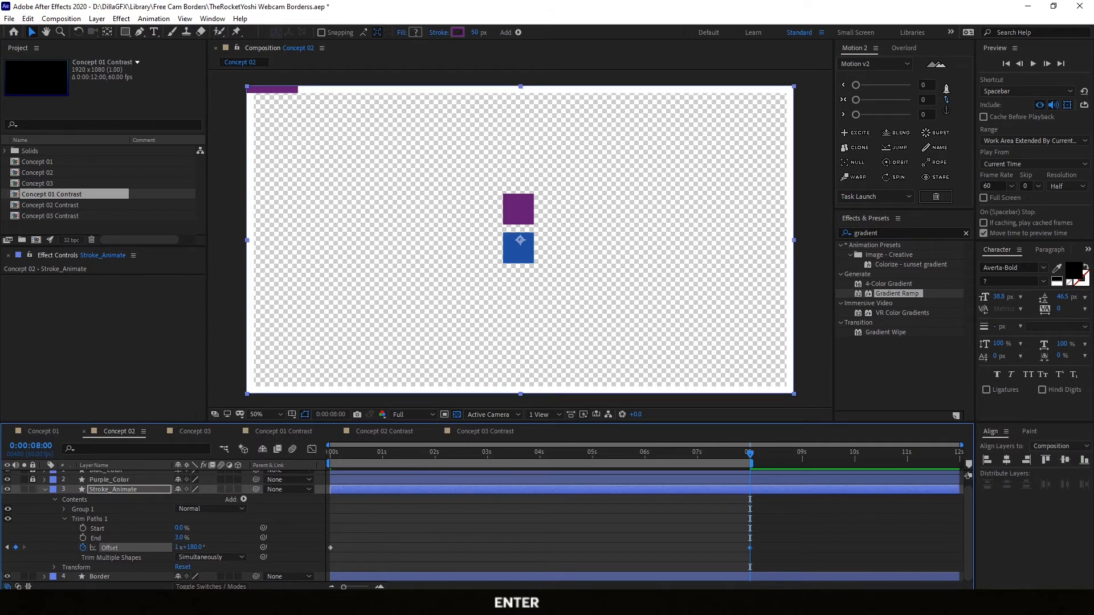
pyautogui.click(568, 547)
pyautogui.press('space')
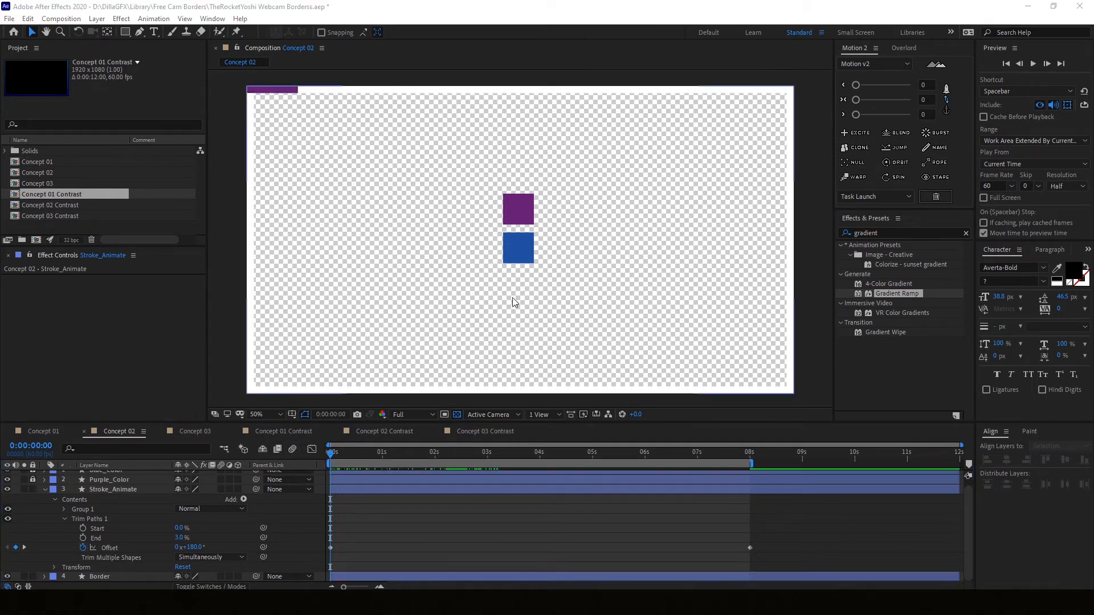
# Find the Fill effect and apply it to the Stroke_Animate layer.
pyautogui.click(840, 229)
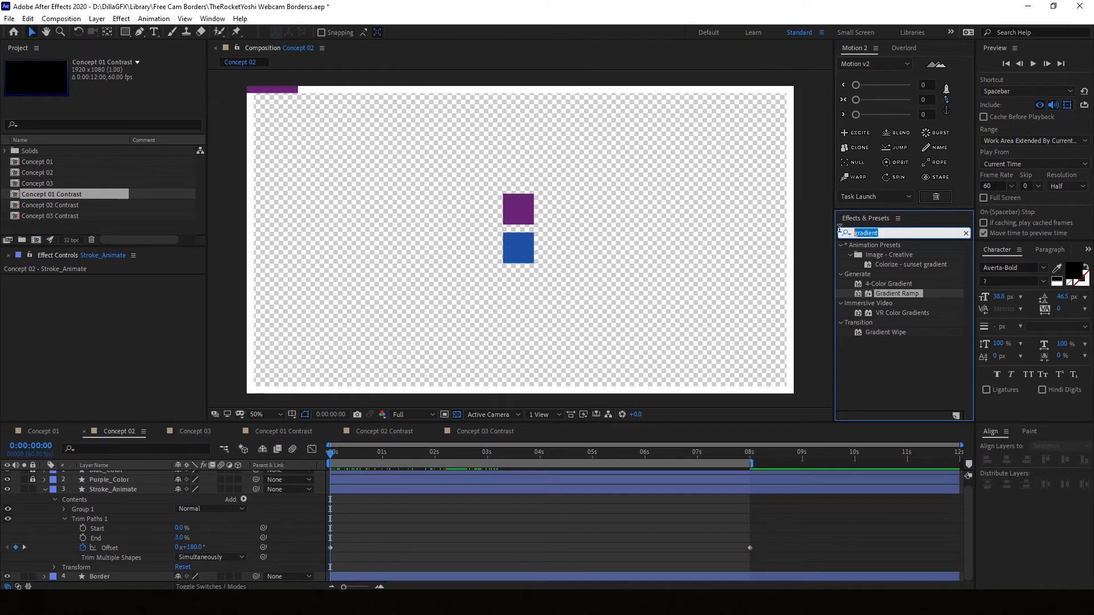
pyautogui.write('fill')
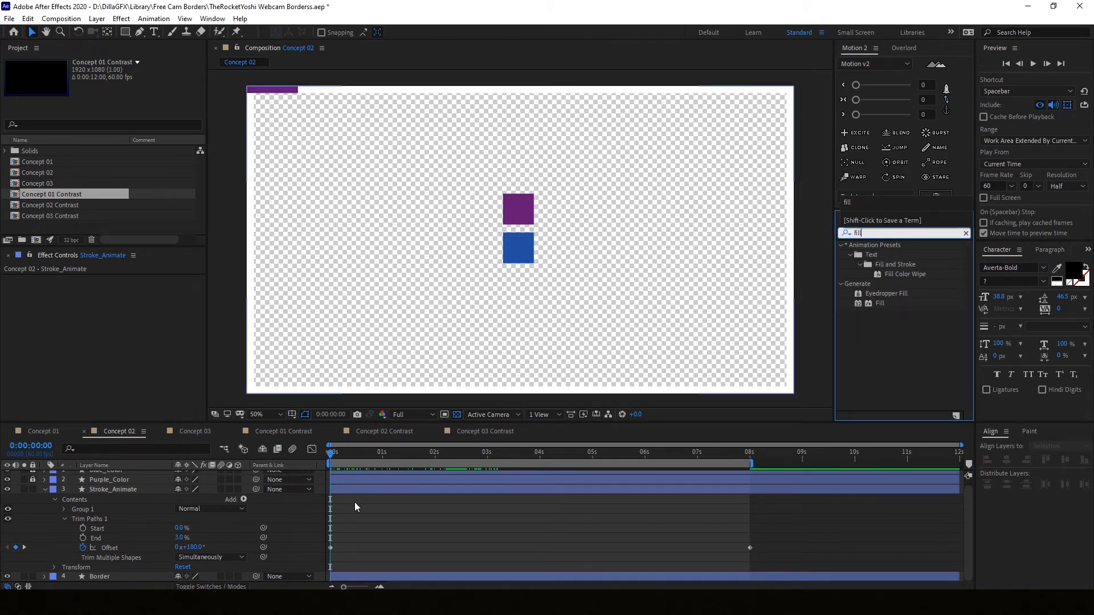
pyautogui.click(370, 489)
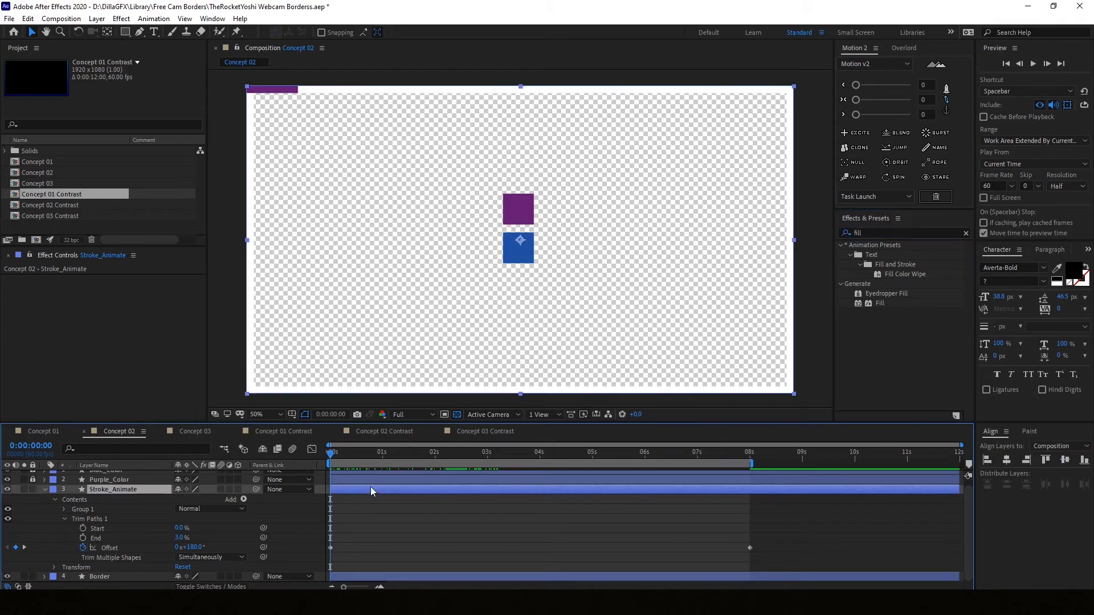
pyautogui.doubleClick(880, 304)
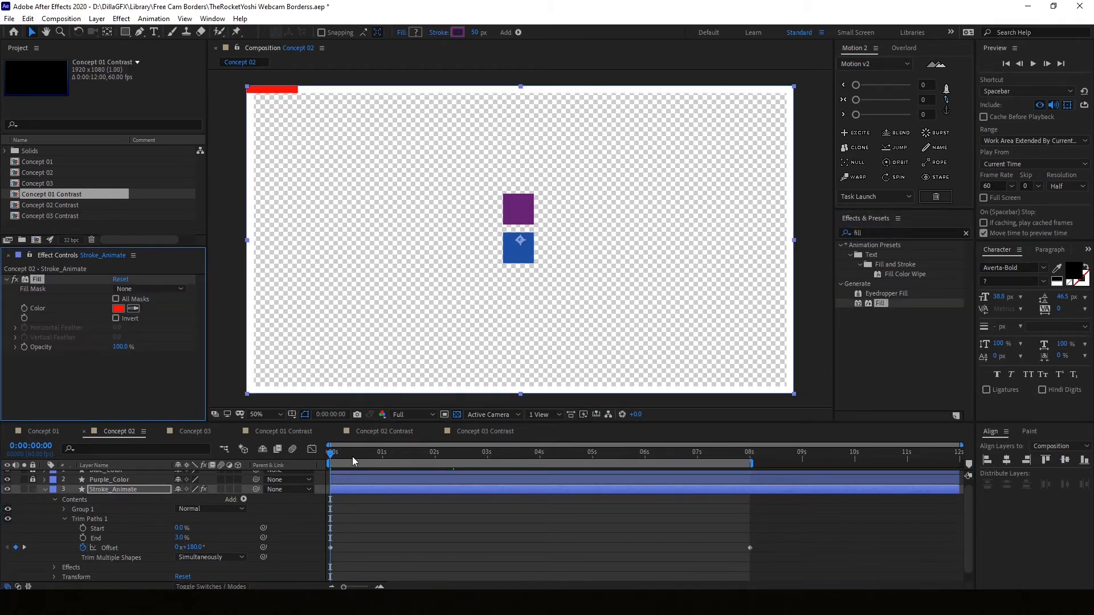
# Start keyframing the Fill effect's Color at 0:00 and show only Stroke_Animate's keyframed properties.
pyautogui.moveTo(352, 456); pyautogui.dragTo(231, 428)
pyautogui.click(24, 308)
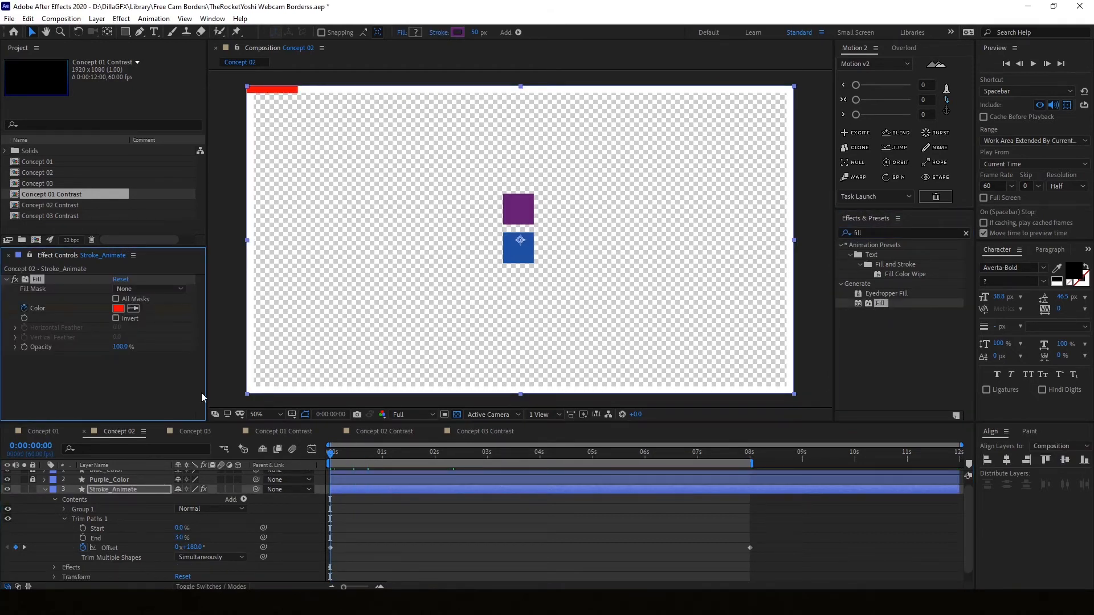
pyautogui.click(376, 488)
pyautogui.press('u')
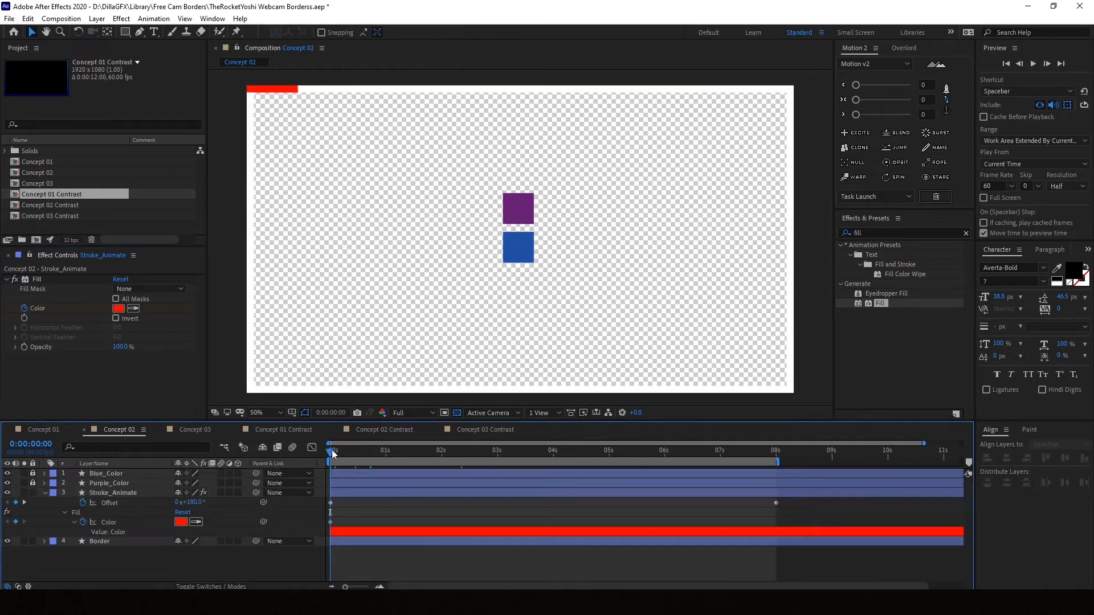
# Add Fill Color keyframes where the stroke enters and leaves the border's top-right corner, at 2:21 and 2:32.
pyautogui.moveTo(333, 453)
pyautogui.mouseDown()
pyautogui.moveTo(346, 451)
pyautogui.moveTo(330, 450)
pyautogui.mouseUp()
pyautogui.moveTo(336, 451); pyautogui.dragTo(460, 442)
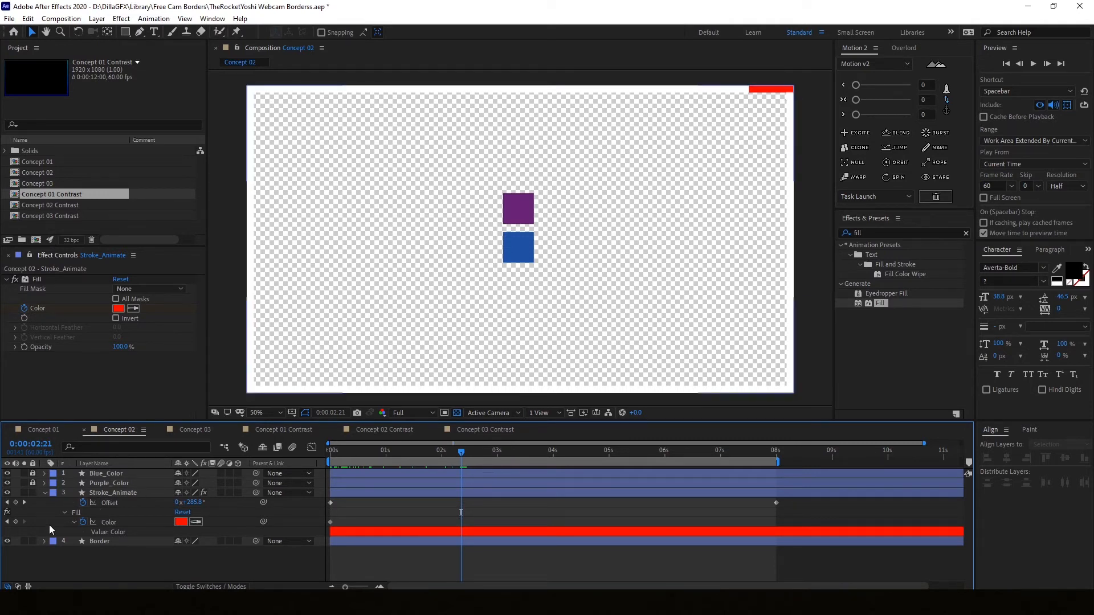
pyautogui.click(16, 523)
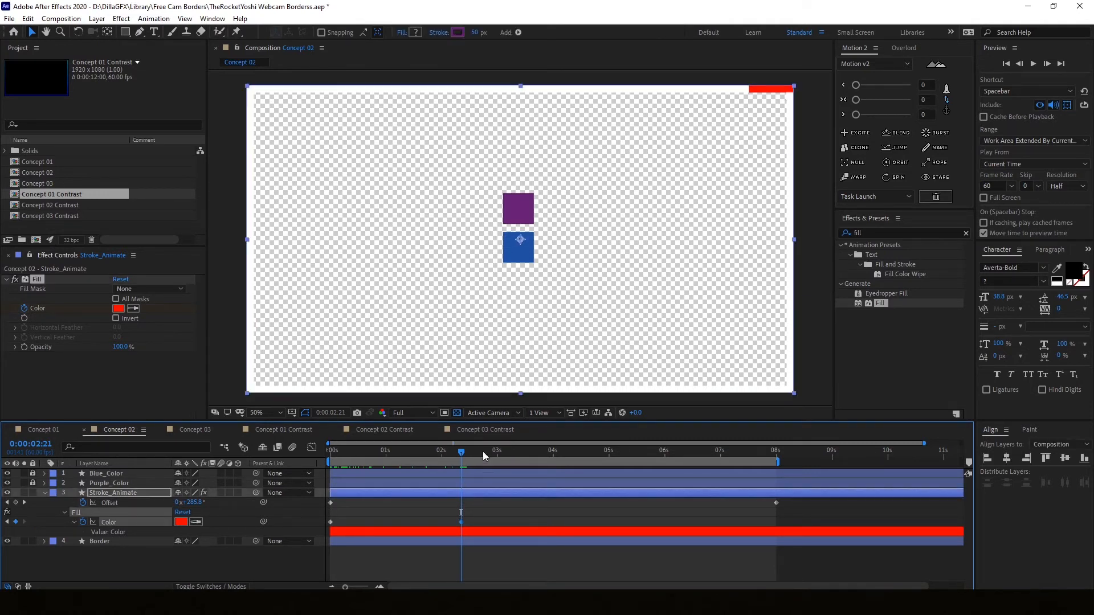
pyautogui.moveTo(461, 453); pyautogui.dragTo(472, 454)
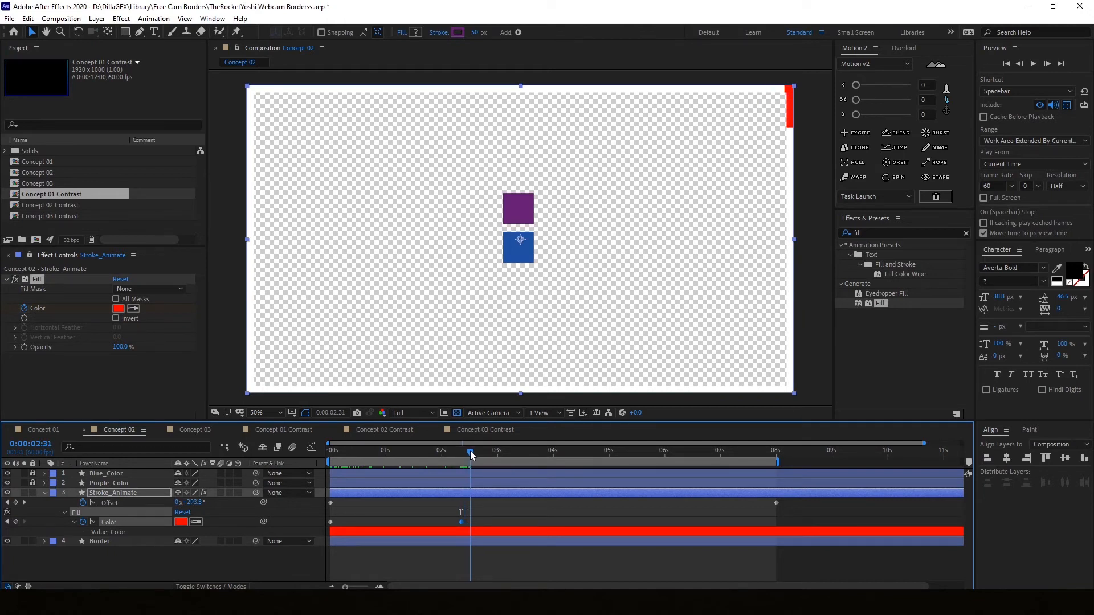
pyautogui.press('ctrl')
pyautogui.hotkey('ctrl', 'v')
# Add Fill Color keyframes where the stroke enters and leaves the border's bottom-right corner, at 3:47 and 3:58.
pyautogui.moveTo(510, 453); pyautogui.dragTo(548, 453)
pyautogui.hotkey('ctrl', 'Left')
pyautogui.hotkey('ctrl', 'Left')
pyautogui.hotkey('ctrl', 'Left')
pyautogui.hotkey('ctrl', 'Left')
pyautogui.hotkey('ctrl', 'Left')
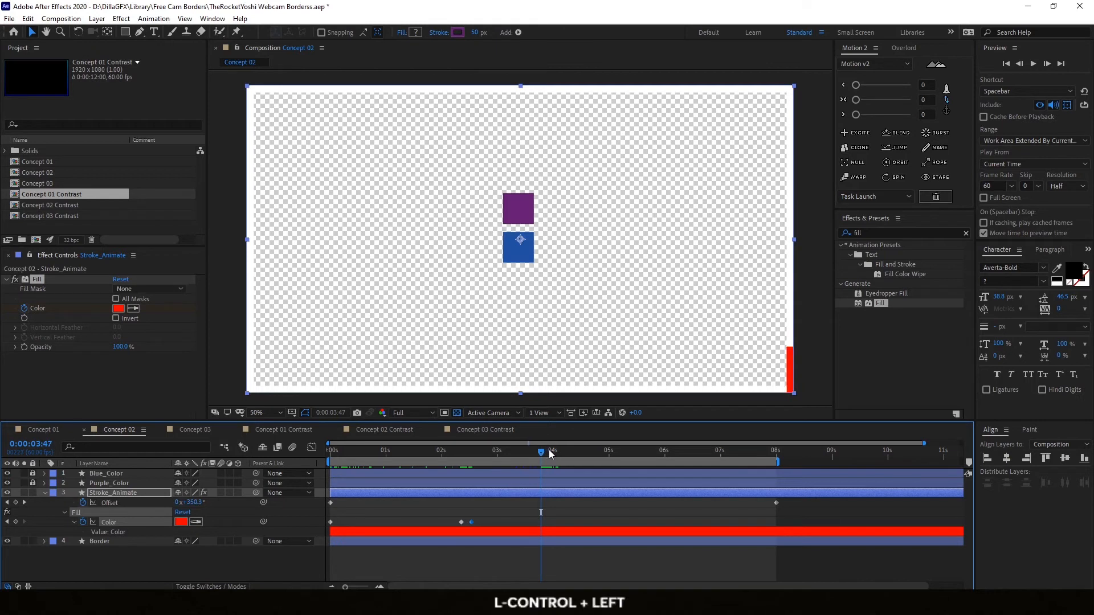
pyautogui.hotkey('ctrl', 'v')
pyautogui.hotkey('ctrl', 'Right')
pyautogui.hotkey('ctrl', 'Right')
pyautogui.hotkey('ctrl', 'Right')
pyautogui.hotkey('ctrl', 'Right')
pyautogui.hotkey('ctrl', 'Right')
pyautogui.hotkey('ctrl', 'Right')
pyautogui.hotkey('ctrl', 'Right')
pyautogui.hotkey('ctrl', 'Right')
pyautogui.hotkey('ctrl', 'Right')
pyautogui.hotkey('ctrl', 'Right')
pyautogui.hotkey('ctrl', 'Right')
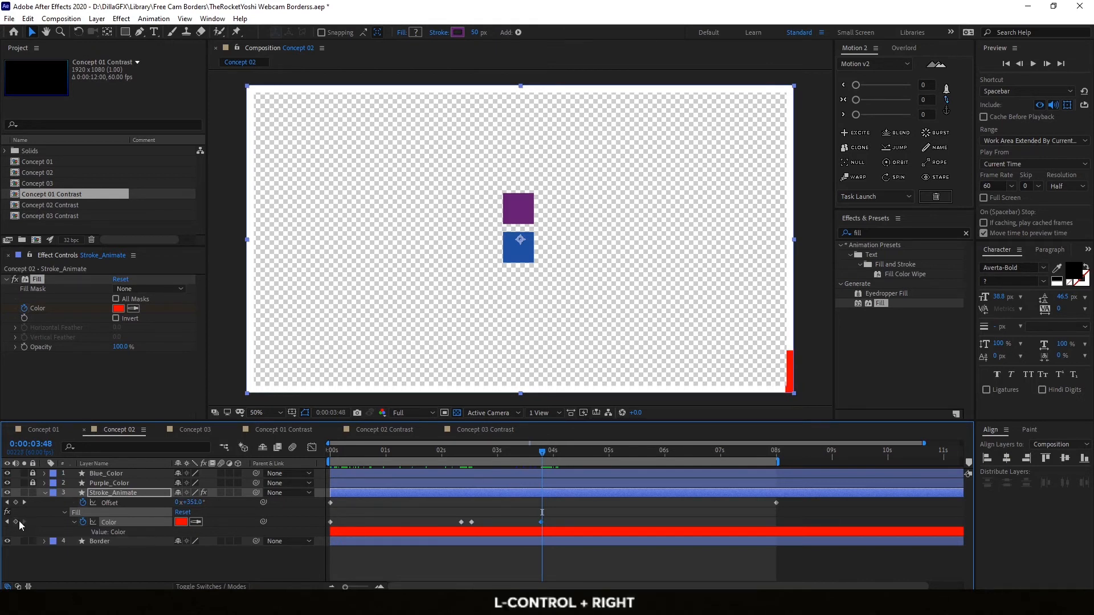
pyautogui.click(17, 522)
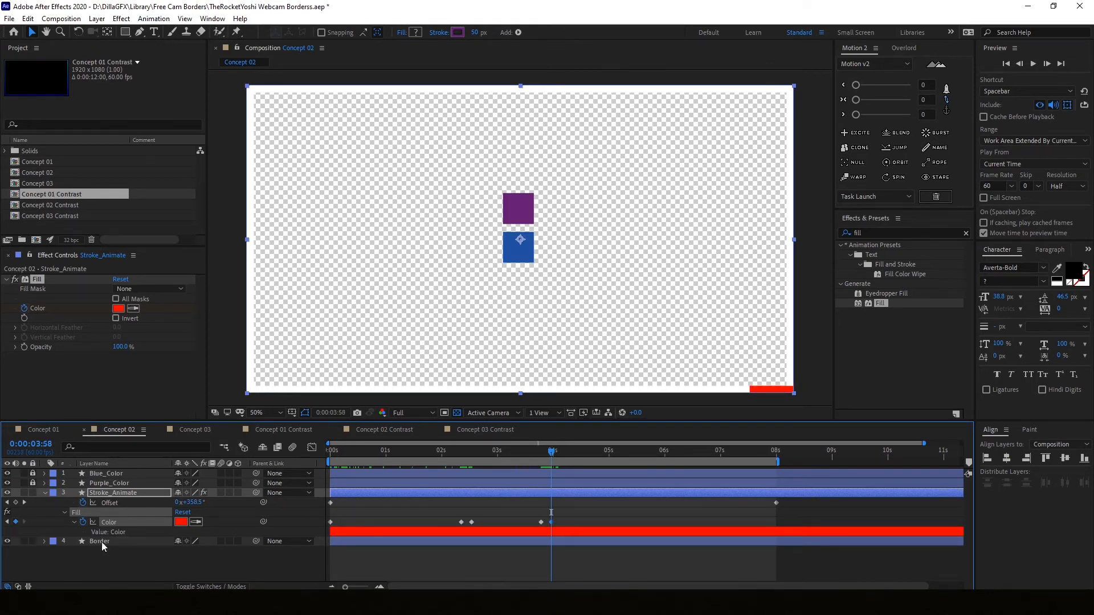
# Add Fill Color keyframes for the bottom-left corner at 6:20 and 6:32, and for the top-left corner just before and at 8:00.
pyautogui.click(647, 454)
pyautogui.moveTo(647, 455); pyautogui.dragTo(684, 456)
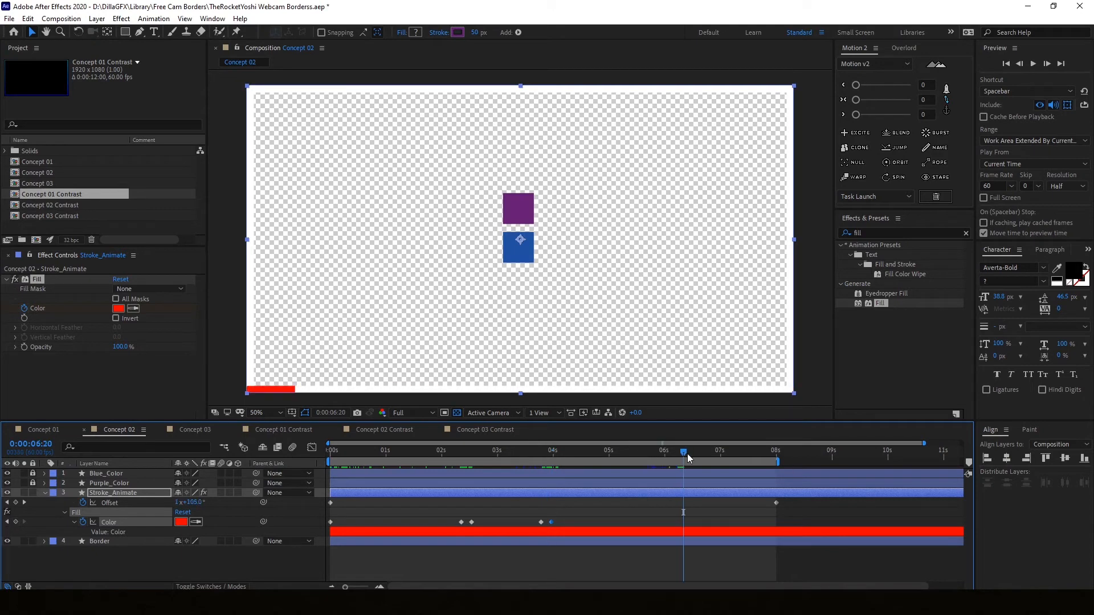
pyautogui.click(17, 521)
pyautogui.moveTo(684, 454); pyautogui.dragTo(695, 454)
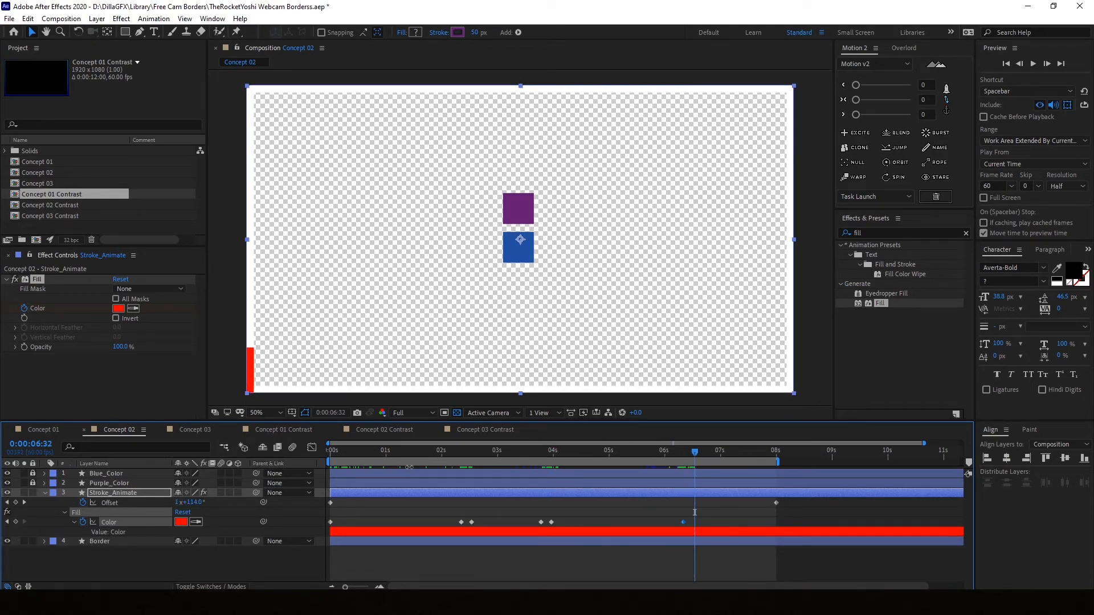
pyautogui.click(17, 522)
pyautogui.click(768, 454)
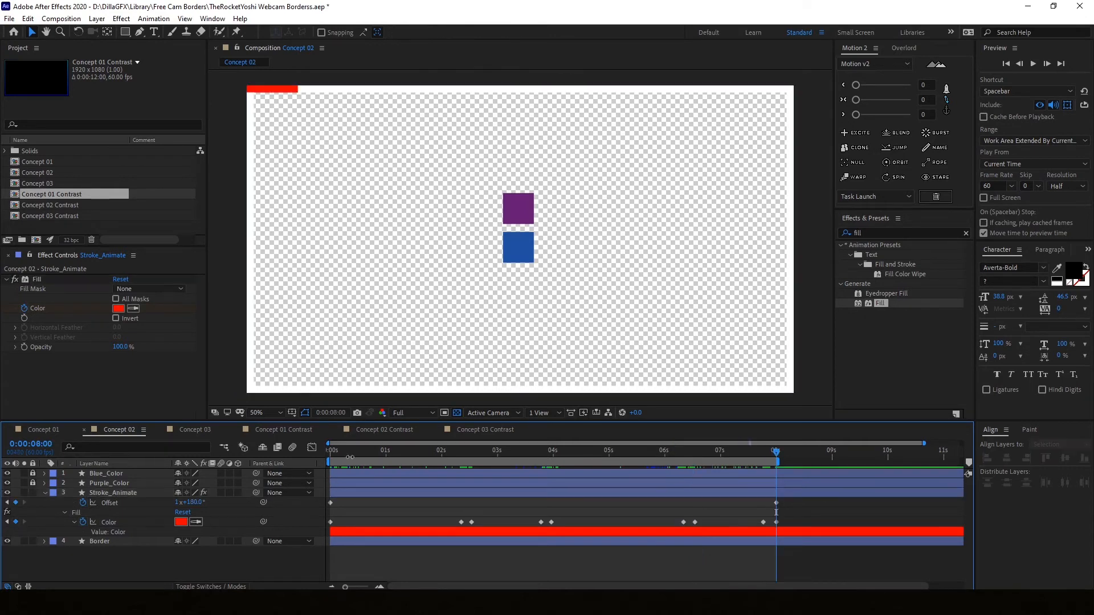
# Select all the Fill Color keyframes and sample the purple square as their color at 0:00.
pyautogui.moveTo(354, 455); pyautogui.dragTo(325, 457)
pyautogui.click(108, 522)
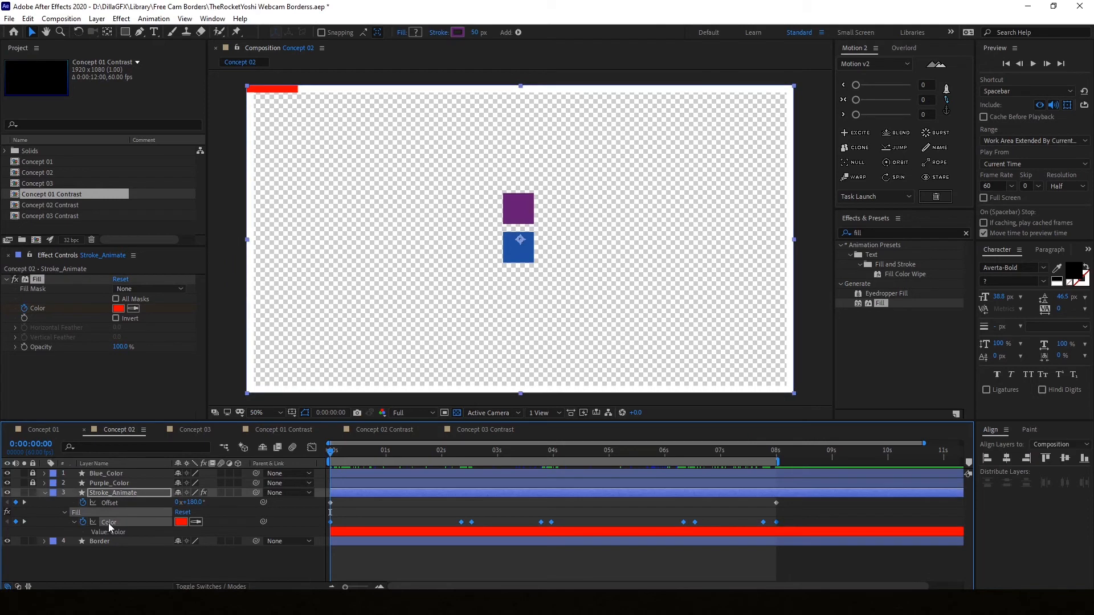
pyautogui.click(196, 523)
pyautogui.click(517, 206)
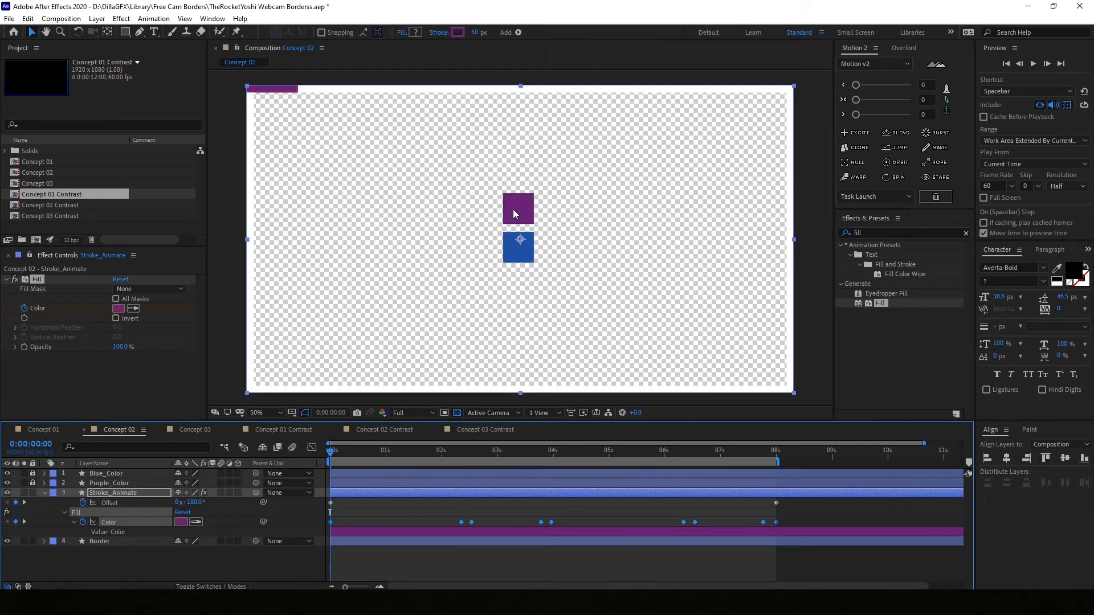
# Set the Fill Color keyframes at 2:32 and 3:47 to the color sampled from the blue square.
pyautogui.moveTo(359, 450); pyautogui.dragTo(471, 450)
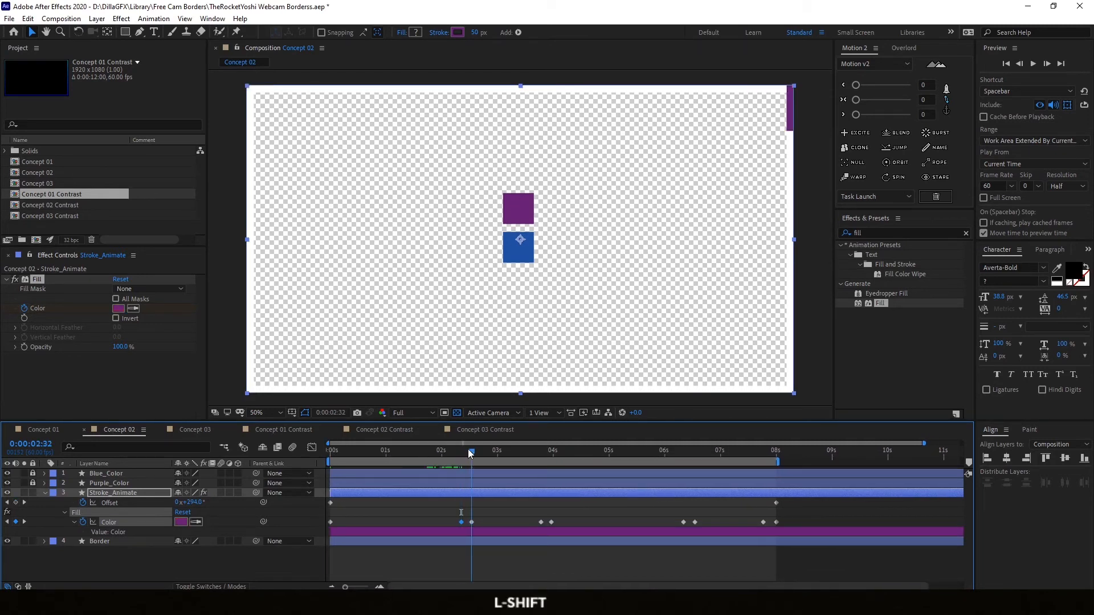
pyautogui.click(483, 494)
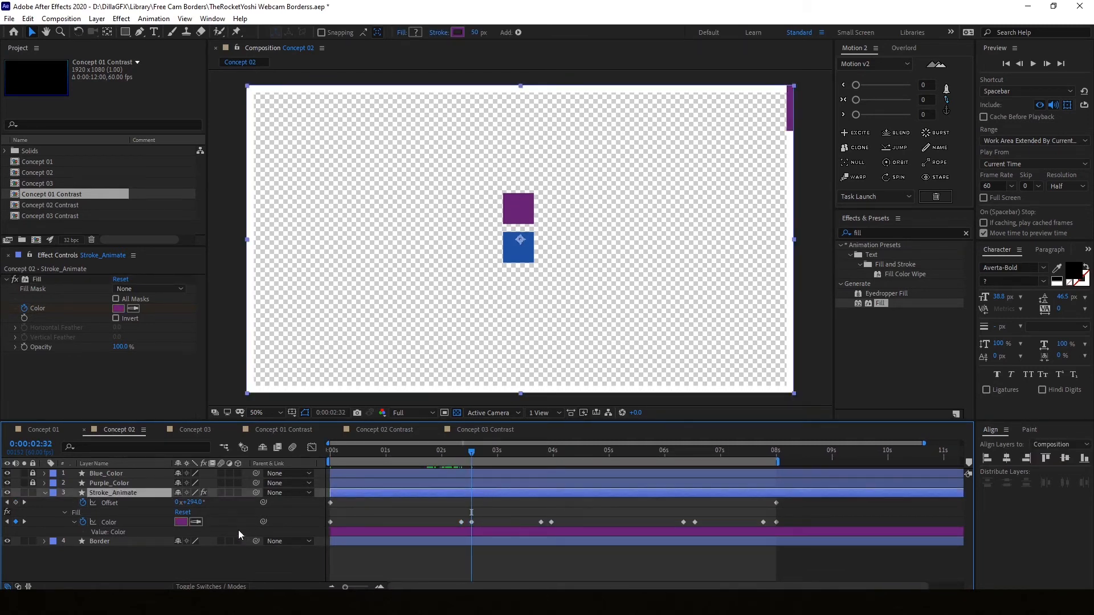
pyautogui.click(196, 523)
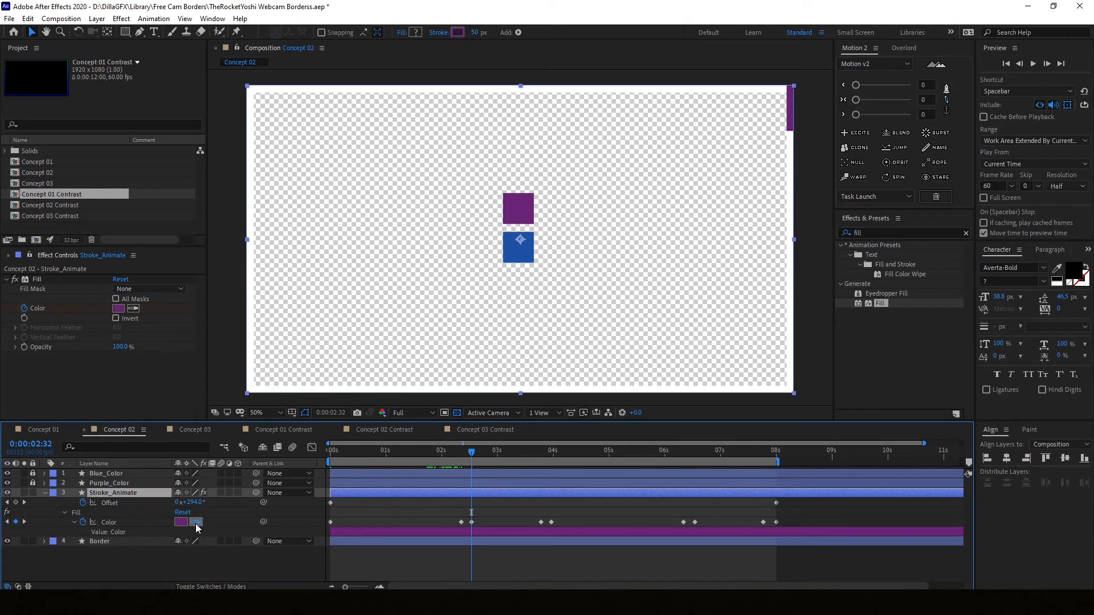
pyautogui.click(521, 259)
pyautogui.click(499, 556)
pyautogui.press('k')
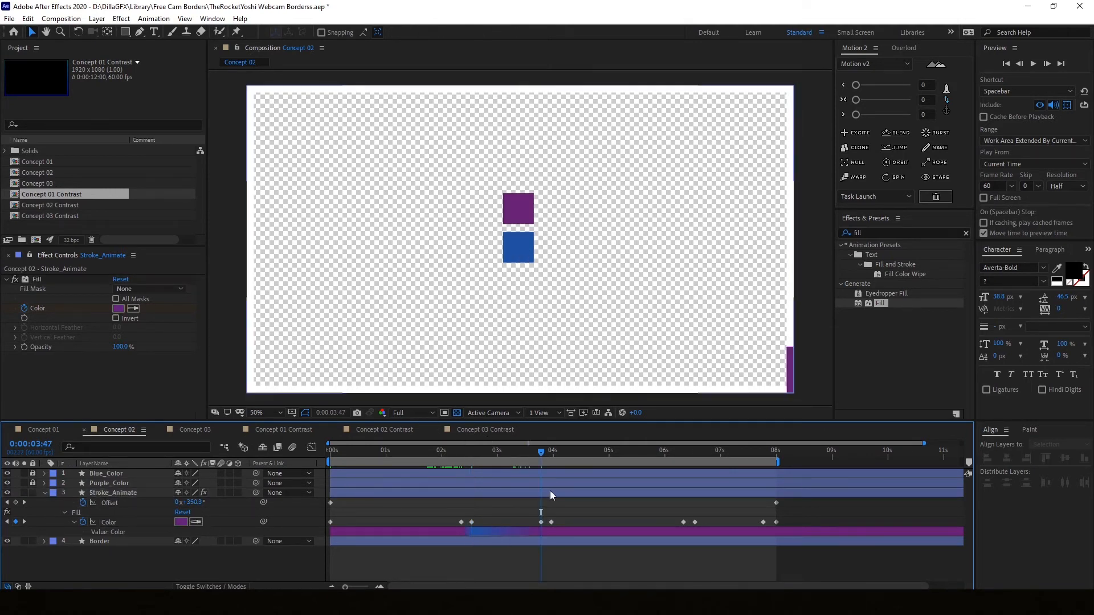
pyautogui.click(549, 492)
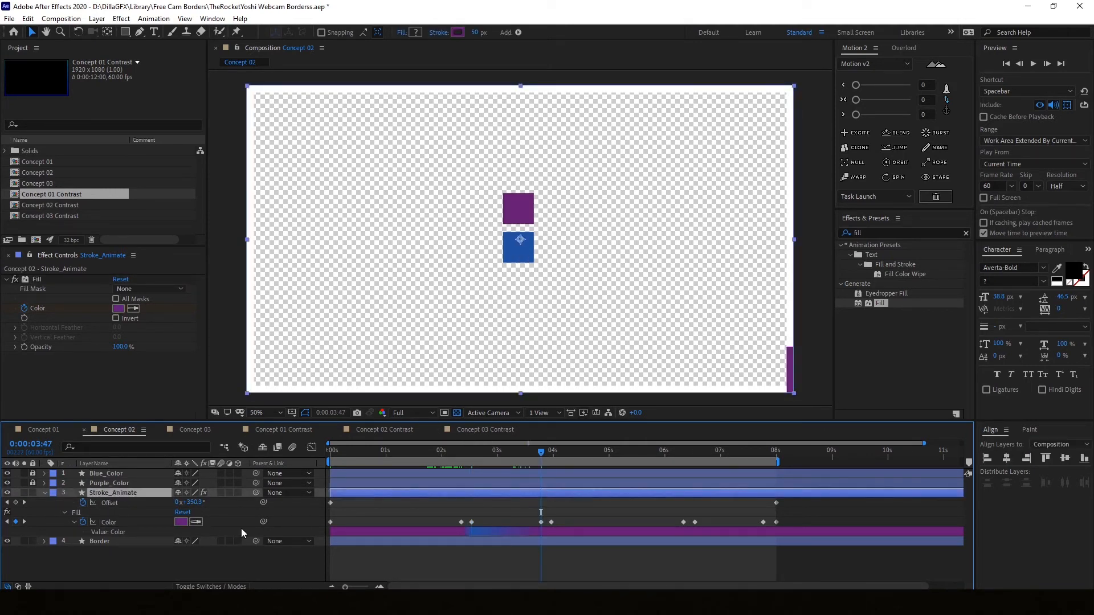
pyautogui.click(510, 258)
# Set the Fill Color keyframes at 6:32 and 7:46 to the blue square's color, keeping 8:00 purple.
pyautogui.moveTo(541, 451)
pyautogui.mouseDown()
pyautogui.moveTo(552, 449)
pyautogui.moveTo(558, 498)
pyautogui.moveTo(557, 484)
pyautogui.moveTo(756, 454)
pyautogui.mouseUp()
pyautogui.click(513, 260)
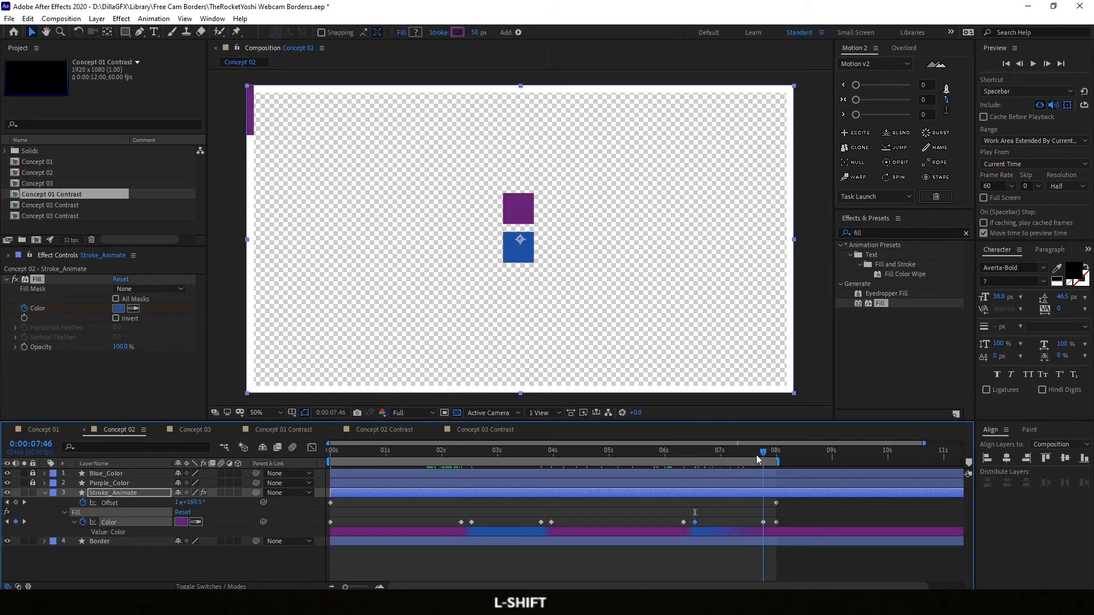
pyautogui.click(756, 516)
pyautogui.moveTo(763, 453); pyautogui.dragTo(779, 453)
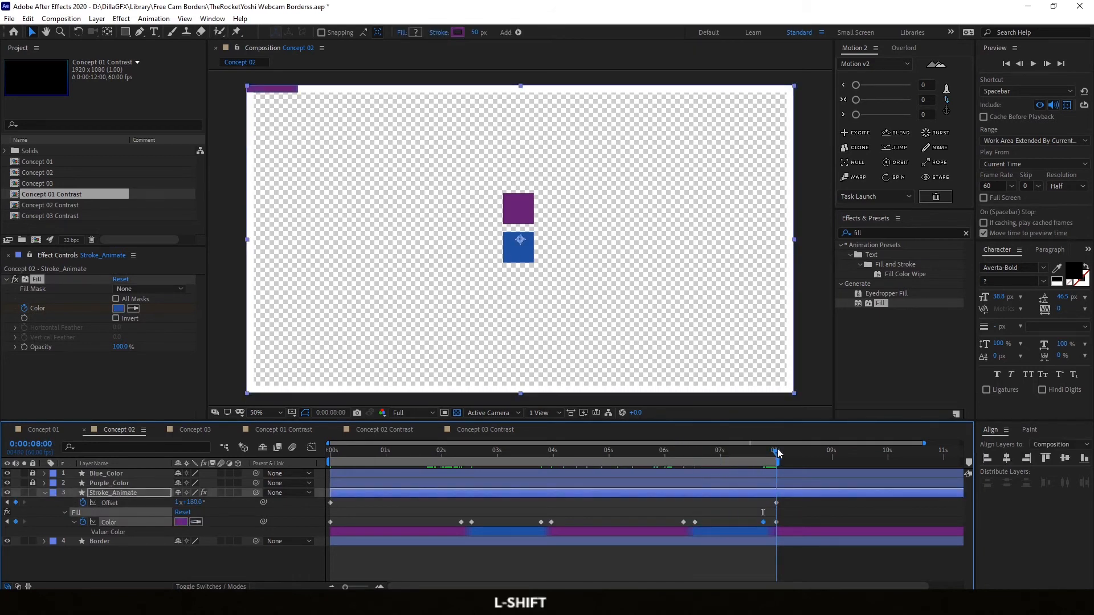
pyautogui.click(561, 563)
# Preview the Concept 02 border animation from the start and save the project.
pyautogui.keyDown('shift'); pyautogui.click(347, 450); pyautogui.keyUp('shift')
pyautogui.press('space')
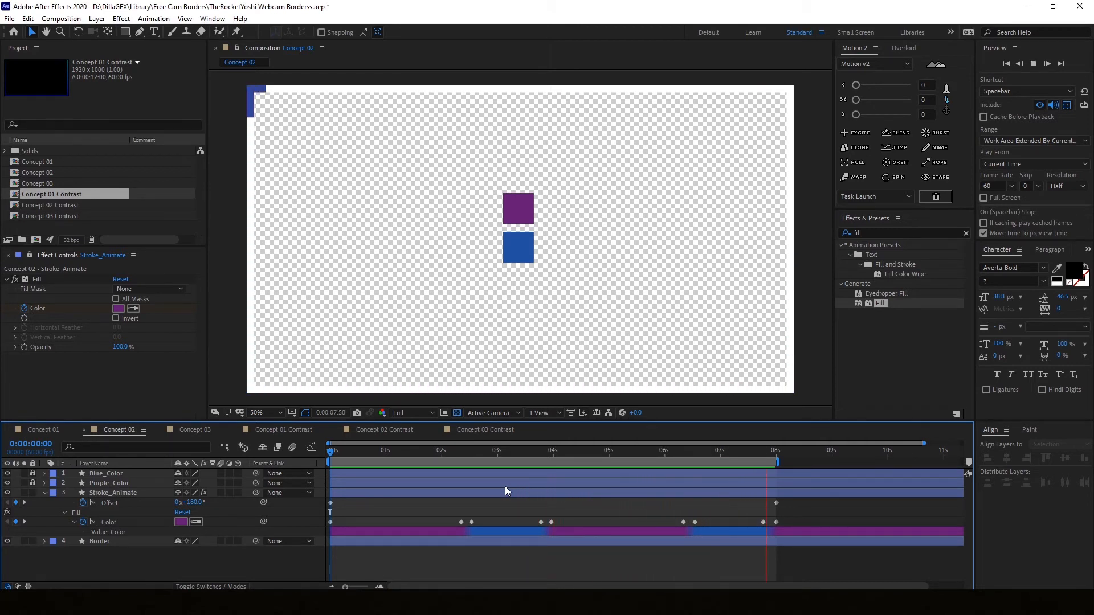
pyautogui.press('space')
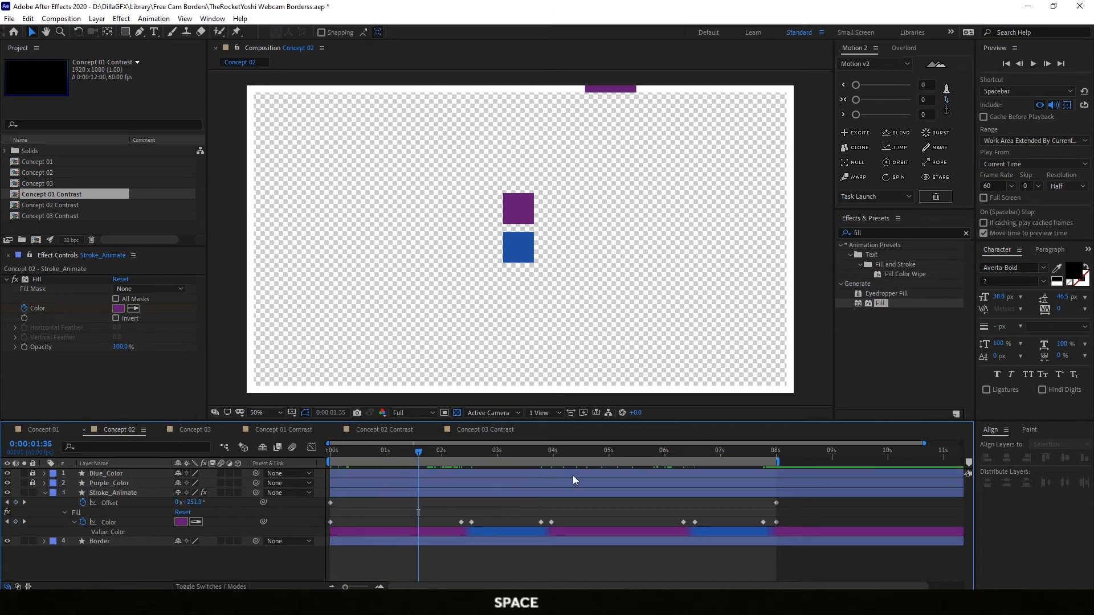
pyautogui.hotkey('ctrl', 's')
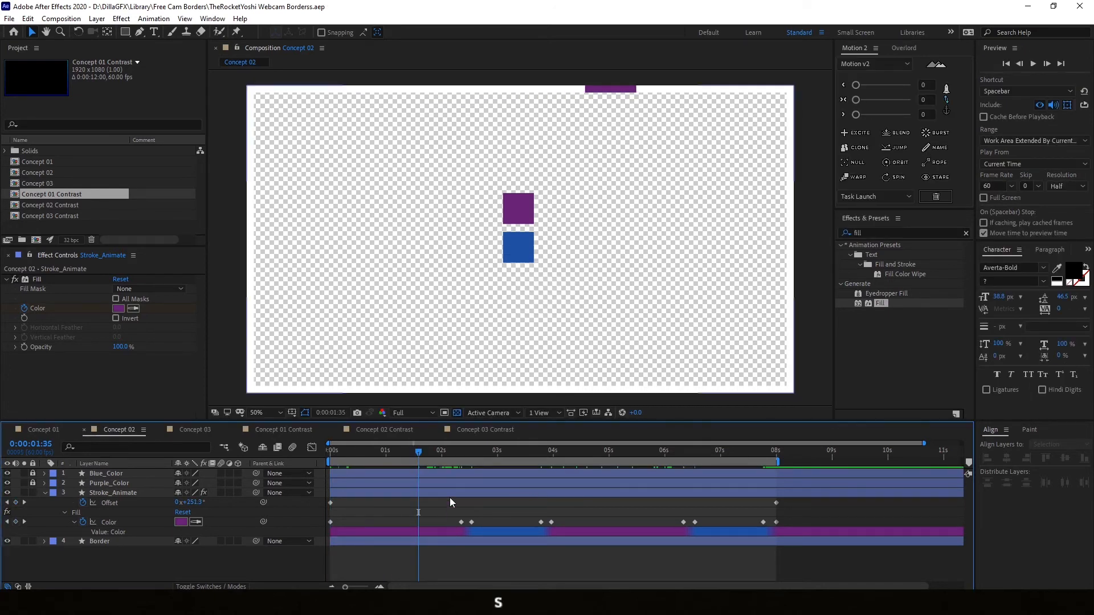
# Collapse the keyframed properties of the Stroke_Animate layer in Concept 02.
pyautogui.click(453, 494)
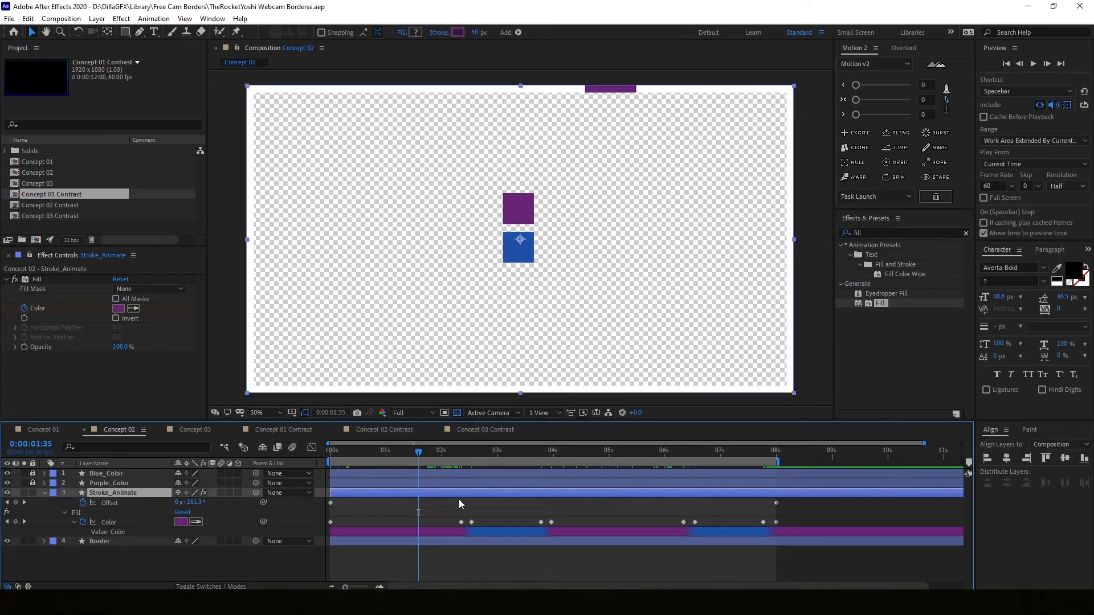
pyautogui.press('u')
pyautogui.click(151, 516)
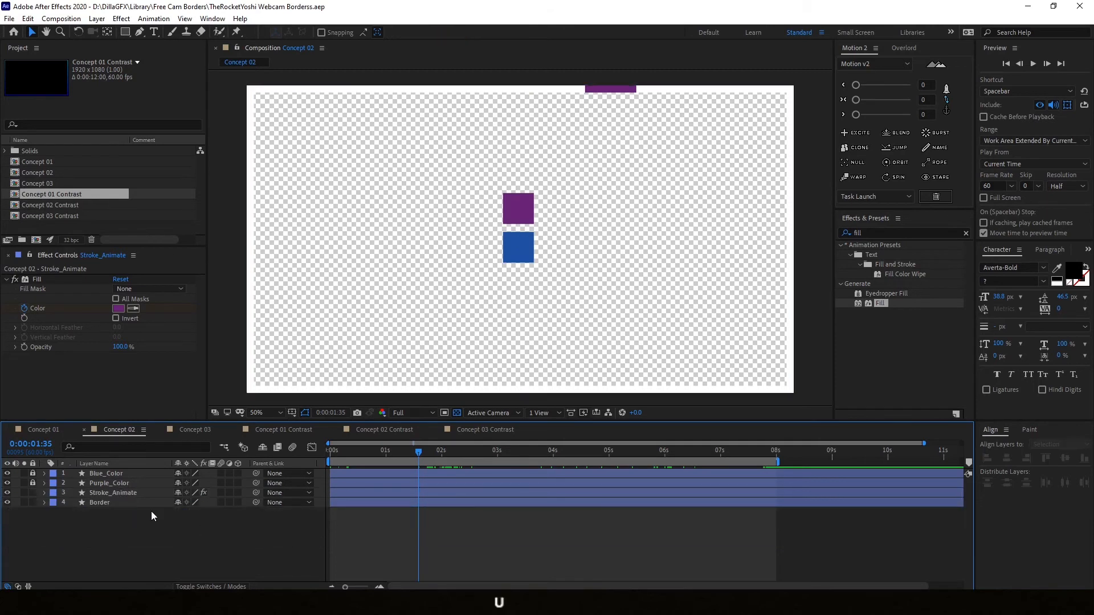
# Try hiding the Blue_Color and Purple_Color reference squares, show them again and scrub through the animation.
pyautogui.click(8, 474)
pyautogui.click(7, 483)
pyautogui.click(8, 483)
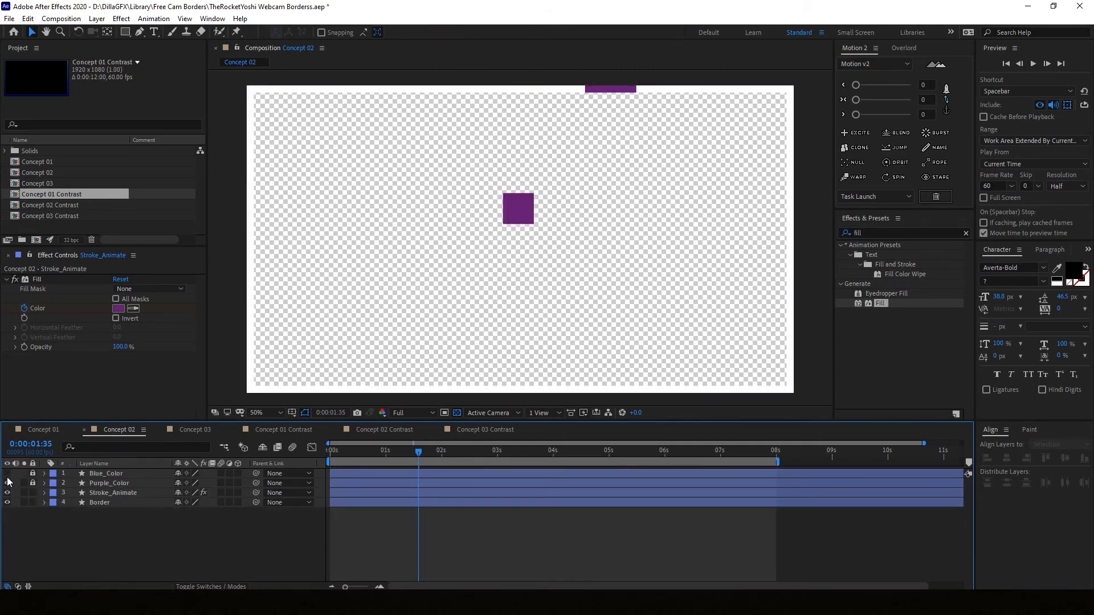
pyautogui.click(8, 474)
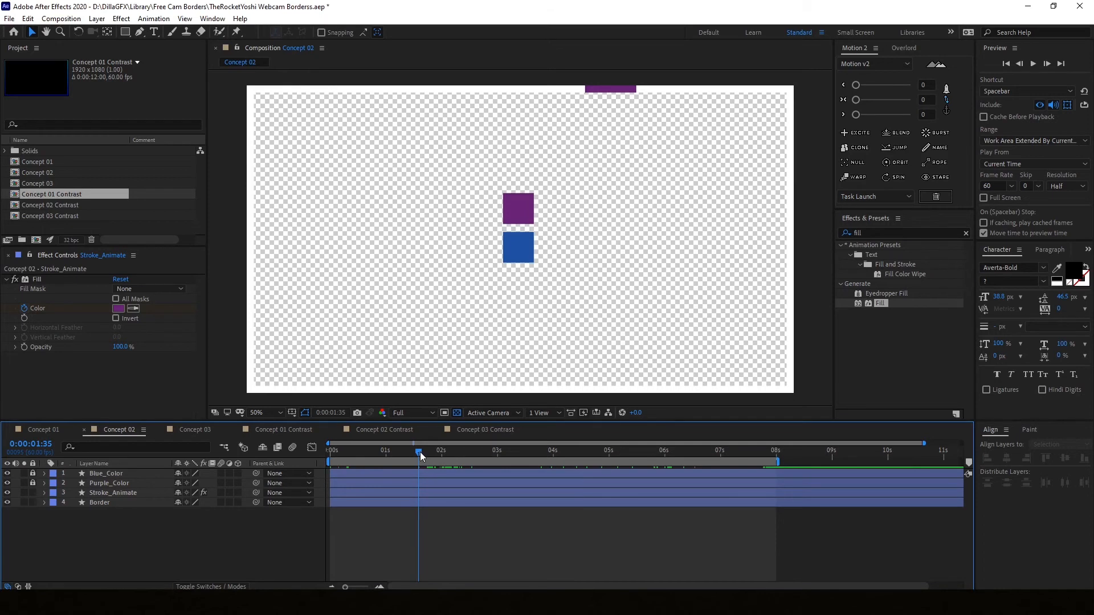
pyautogui.moveTo(421, 456)
pyautogui.mouseDown()
pyautogui.moveTo(478, 458)
pyautogui.moveTo(454, 457)
pyautogui.mouseUp()
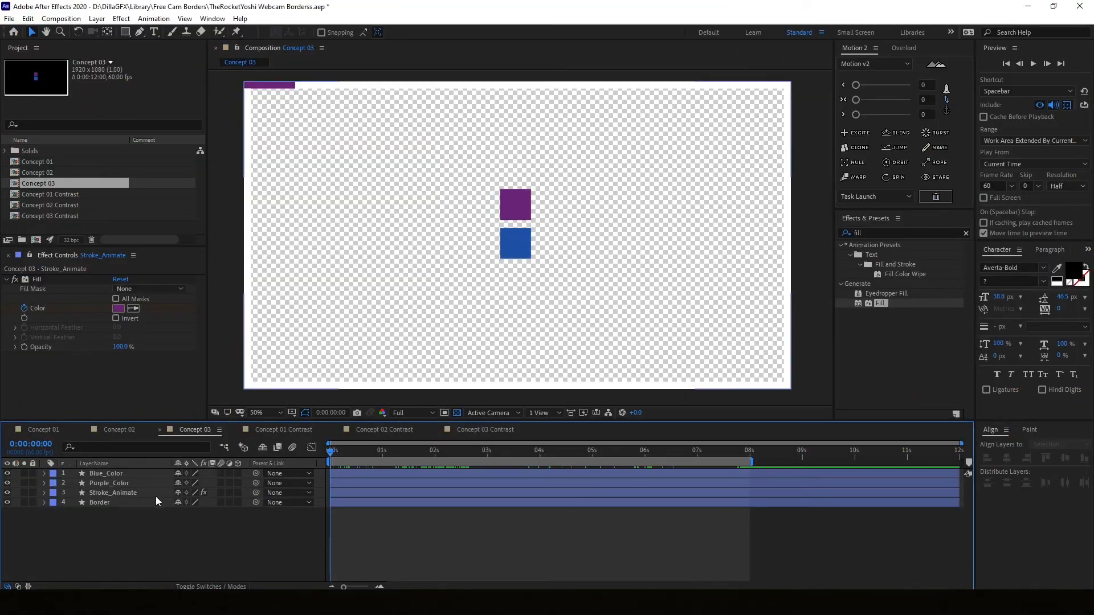
# Rename the Stroke_Animate layer in Concept 03 to Purple Stroke.
pyautogui.click(138, 492)
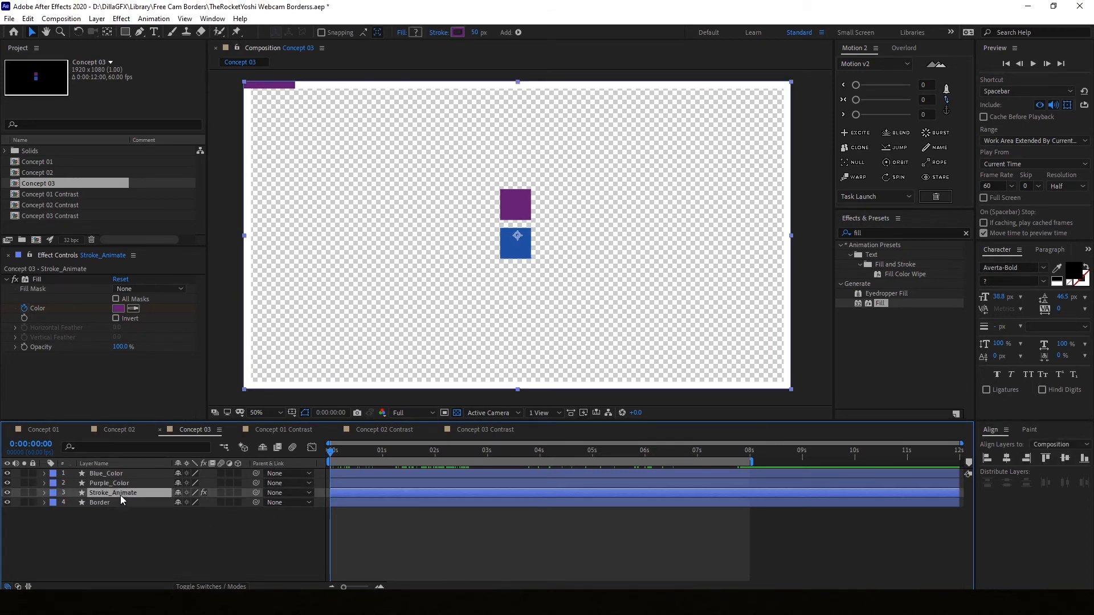
pyautogui.press('Return')
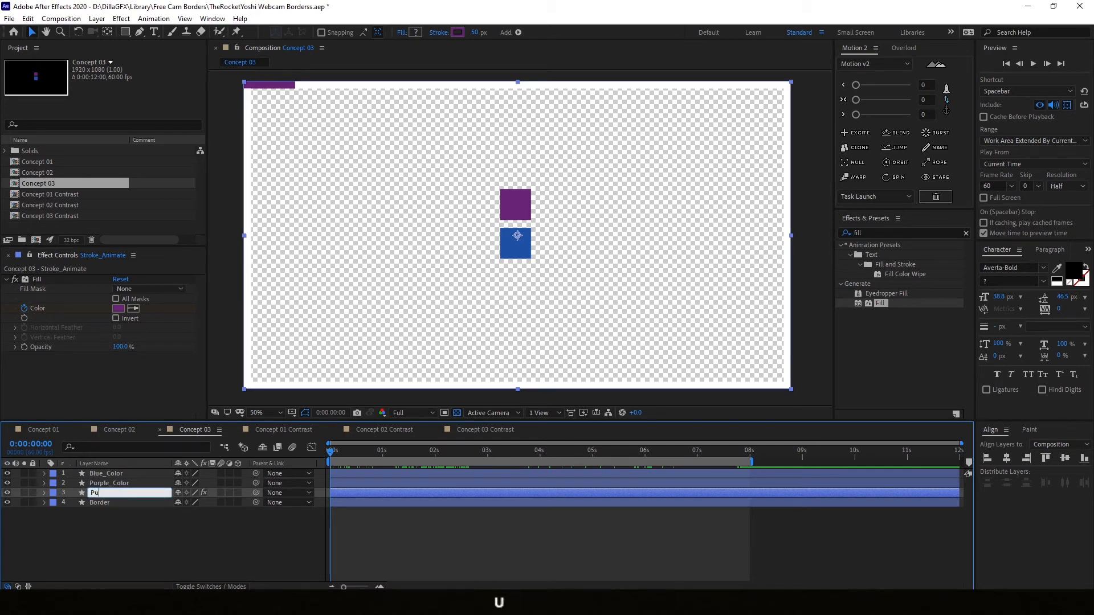
pyautogui.write('Purple Stroke')
pyautogui.press('Return')
pyautogui.click(216, 532)
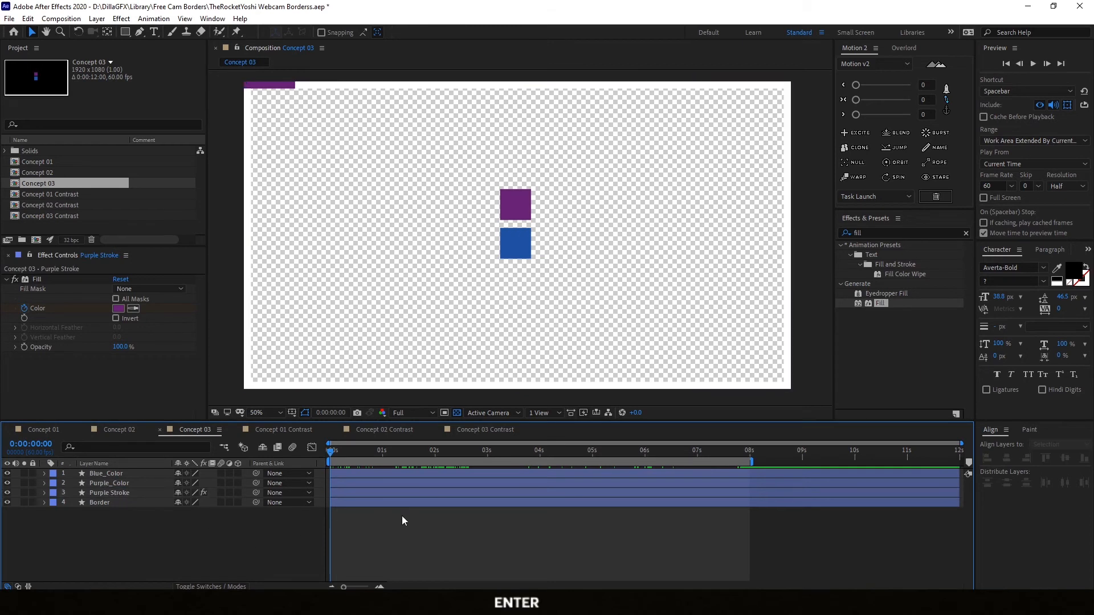
# Duplicate the Purple Stroke layer and rename the copy Blue Stroke.
pyautogui.click(111, 494)
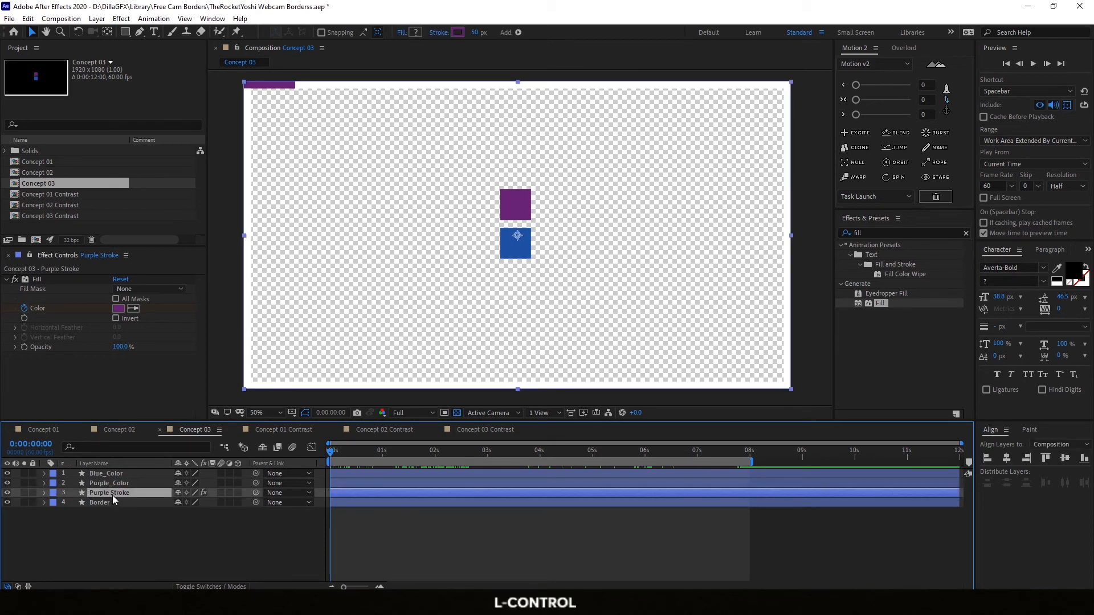
pyautogui.hotkey('ctrl', 'c')
pyautogui.hotkey('ctrl', 'v')
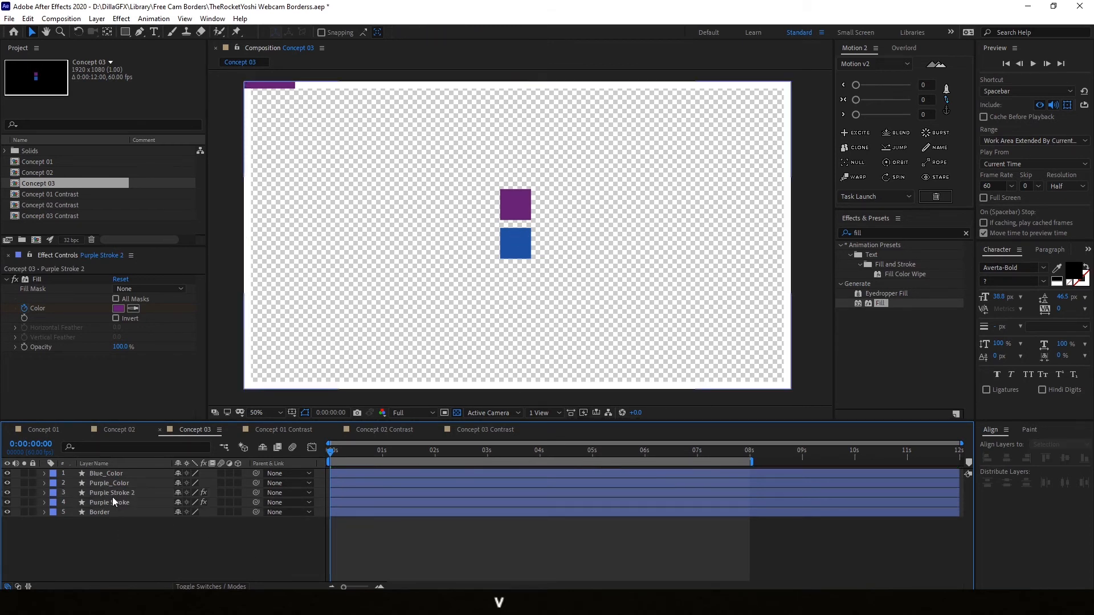
pyautogui.click(112, 493)
pyautogui.press('Return')
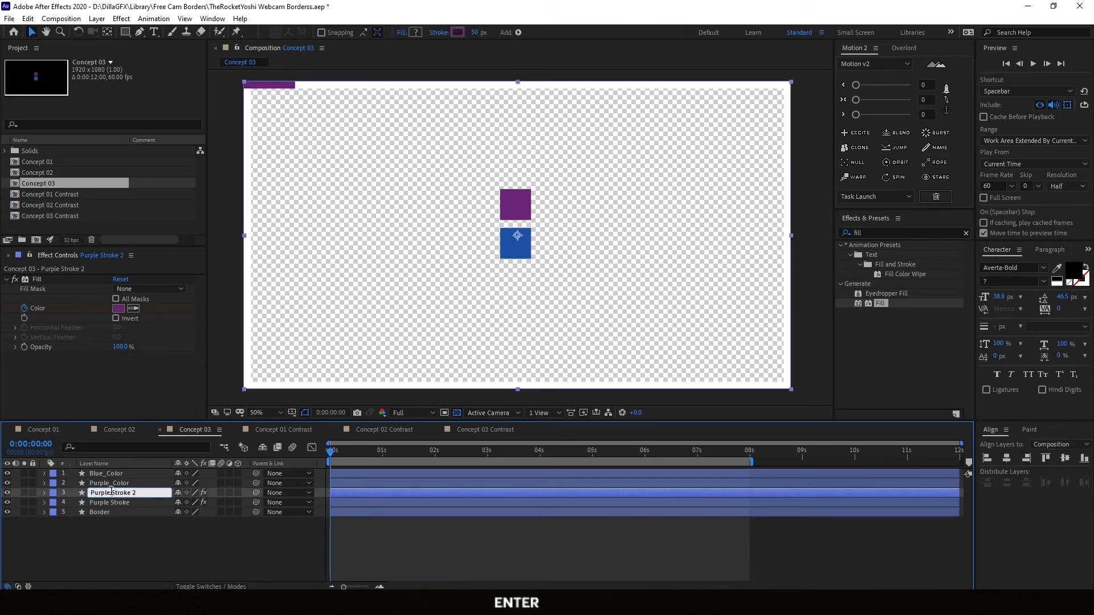
pyautogui.write('Blue')
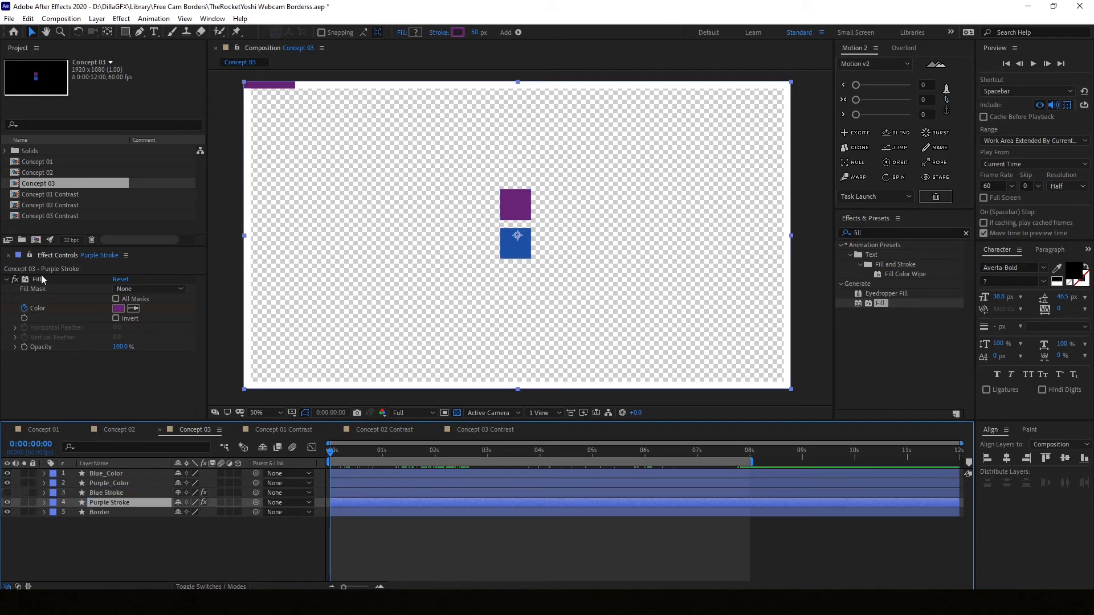
# Delete the Fill effect from both the Purple Stroke and Blue Stroke layers.
pyautogui.click(37, 280)
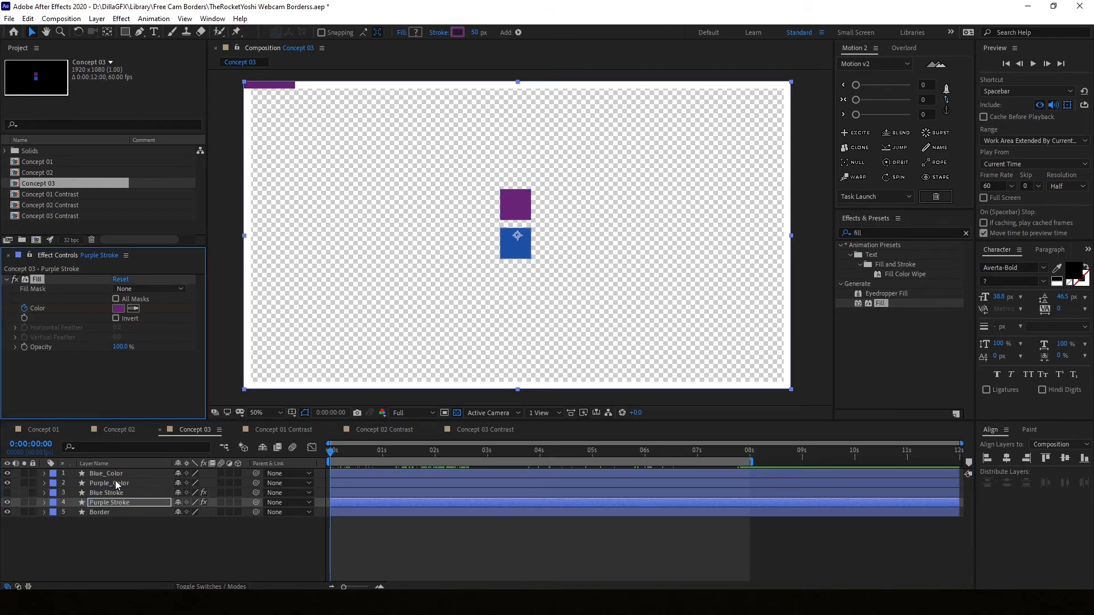
pyautogui.press('BackSpace')
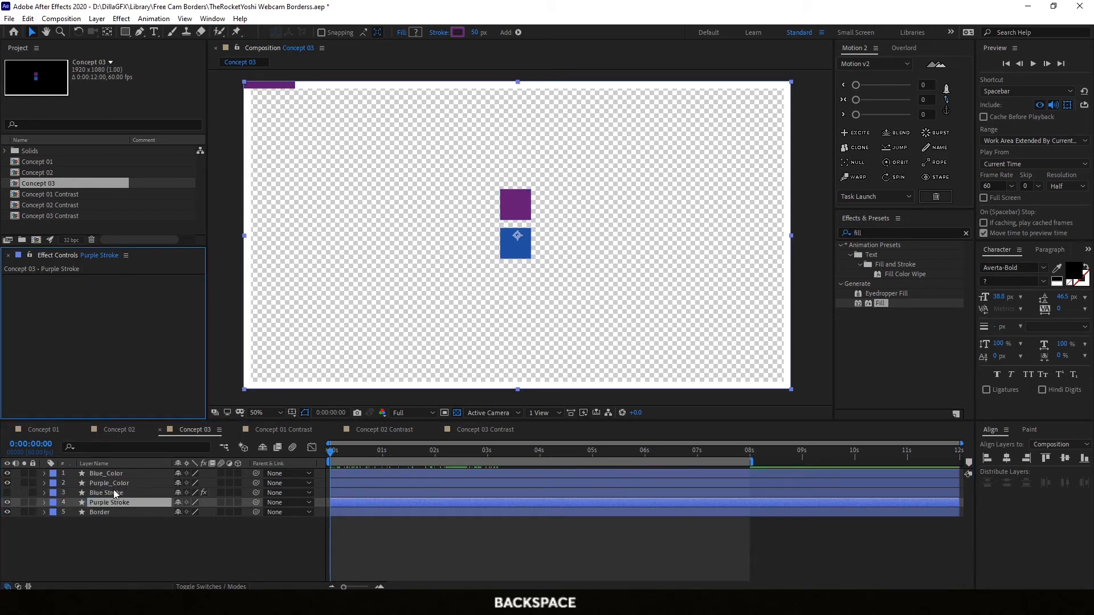
pyautogui.click(114, 491)
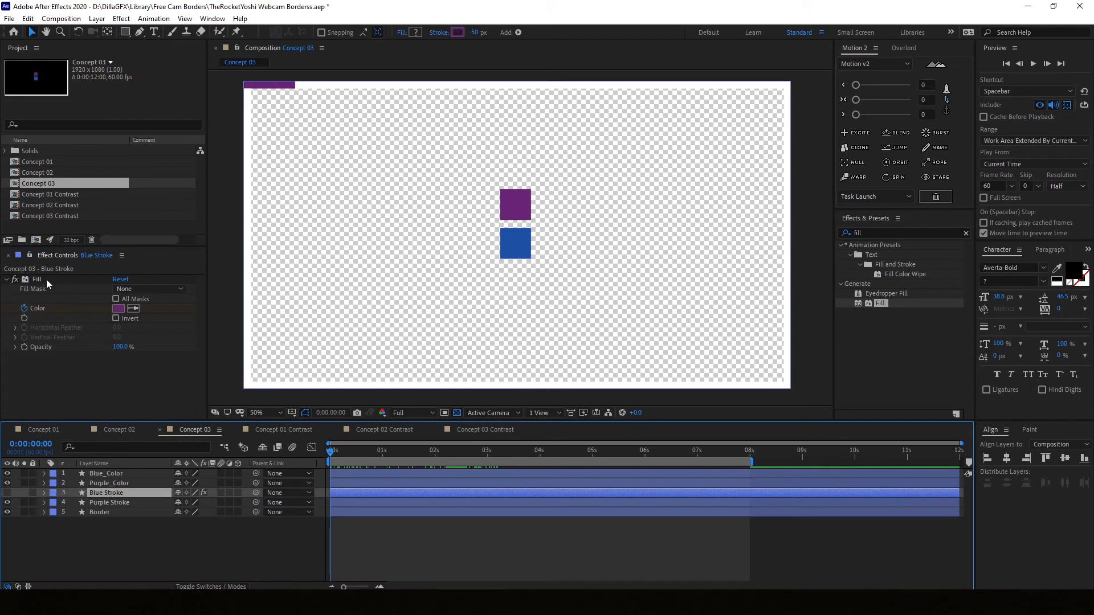
pyautogui.click(46, 279)
pyautogui.press('BackSpace')
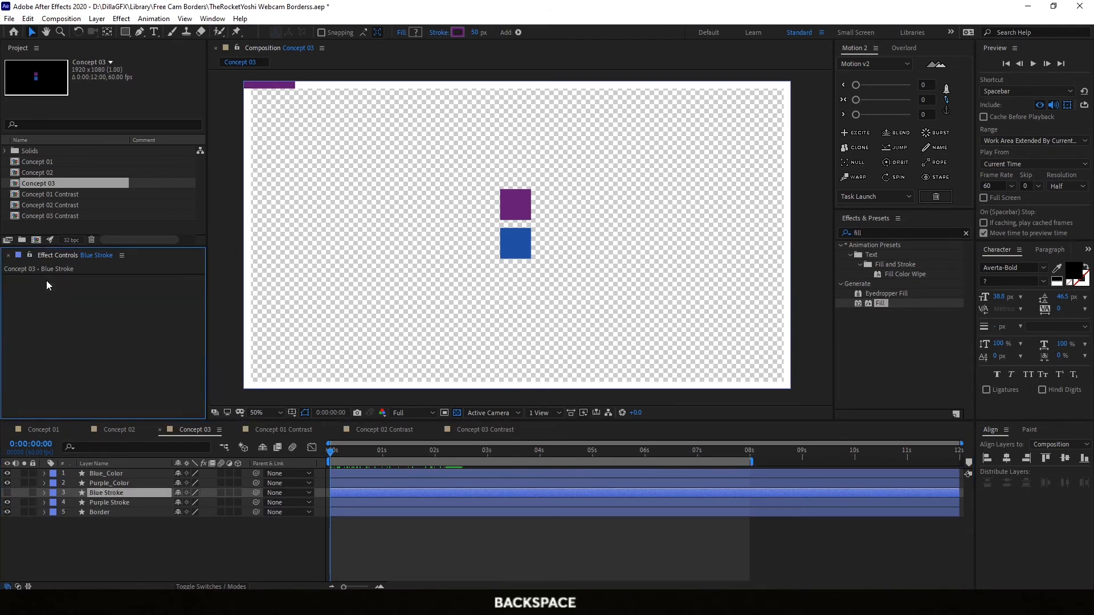
pyautogui.click(159, 559)
# Shift both Offset keyframes of the Blue Stroke layer together so the offset at 0:00 is 165°, trailing the purple stroke.
pyautogui.moveTo(325, 451)
pyautogui.mouseDown()
pyautogui.moveTo(367, 452)
pyautogui.moveTo(330, 452)
pyautogui.mouseUp()
pyautogui.click(97, 493)
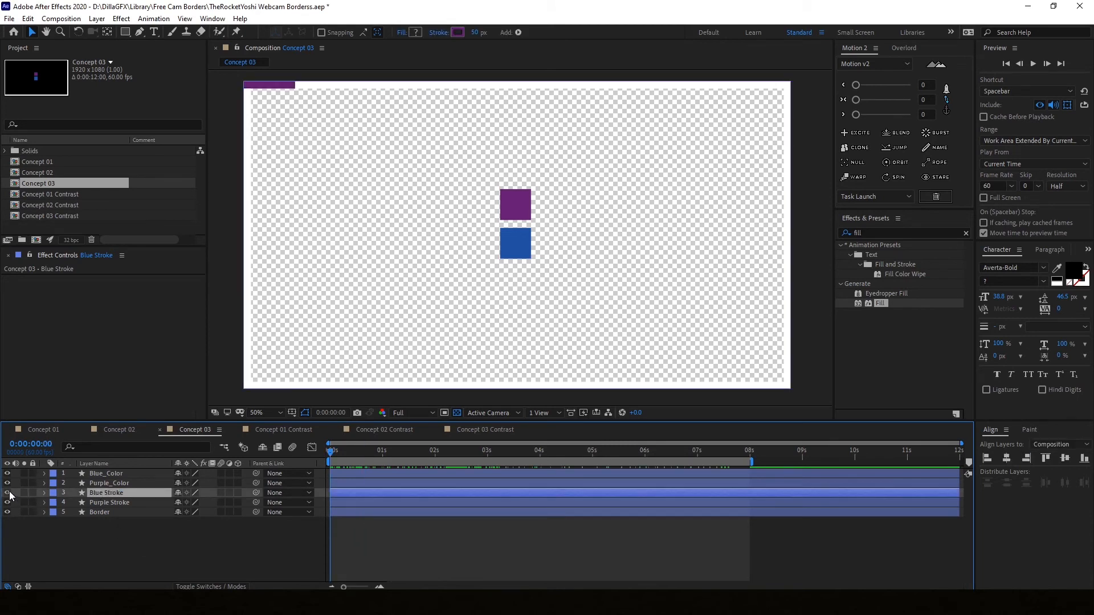
pyautogui.press('u')
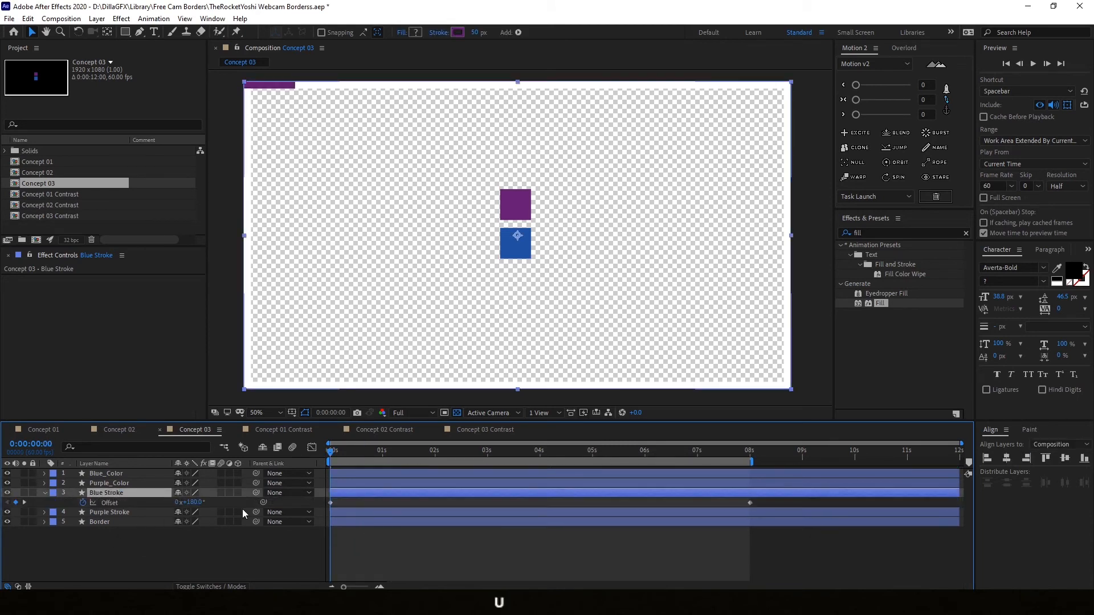
pyautogui.moveTo(764, 510); pyautogui.dragTo(278, 511)
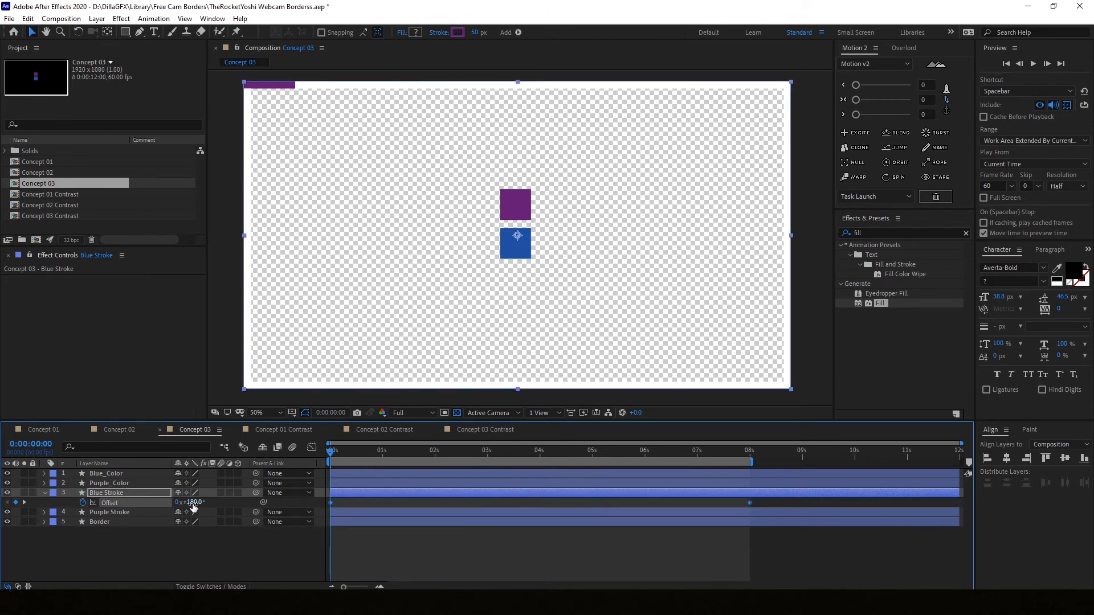
pyautogui.moveTo(194, 504); pyautogui.dragTo(205, 501)
pyautogui.click(174, 537)
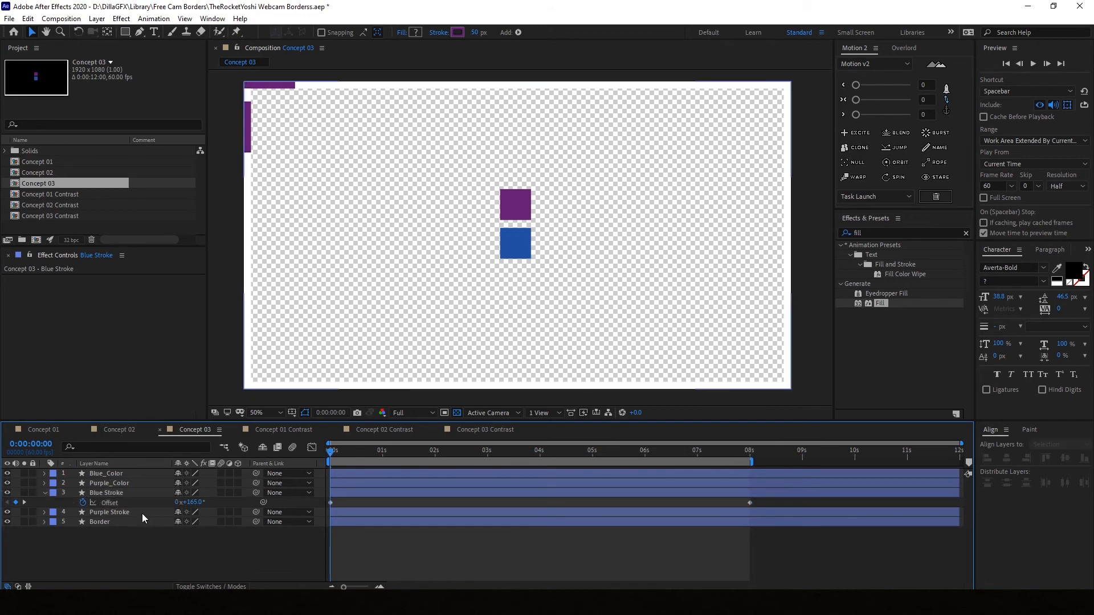
# Change the Blue Stroke layer's stroke color to 2251A1, sampled from the blue square.
pyautogui.click(115, 494)
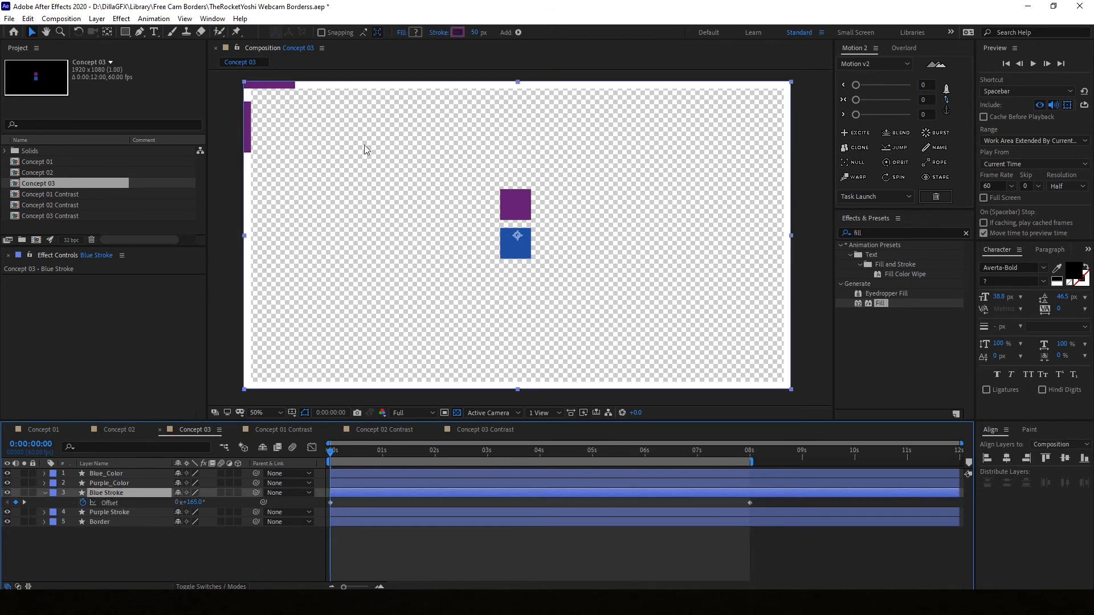
pyautogui.click(459, 32)
pyautogui.click(978, 365)
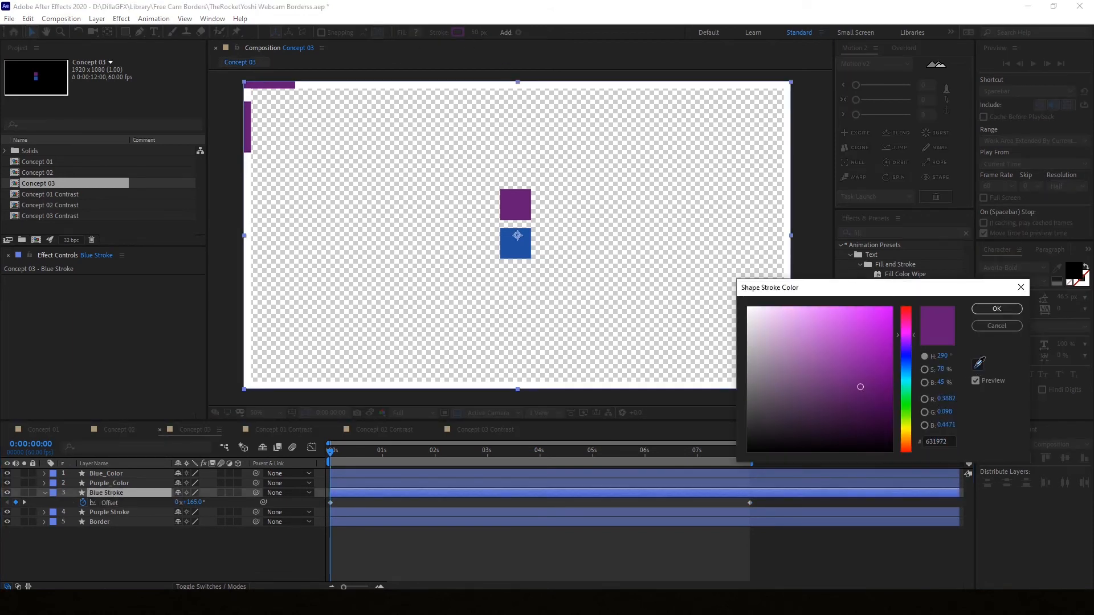
pyautogui.click(523, 249)
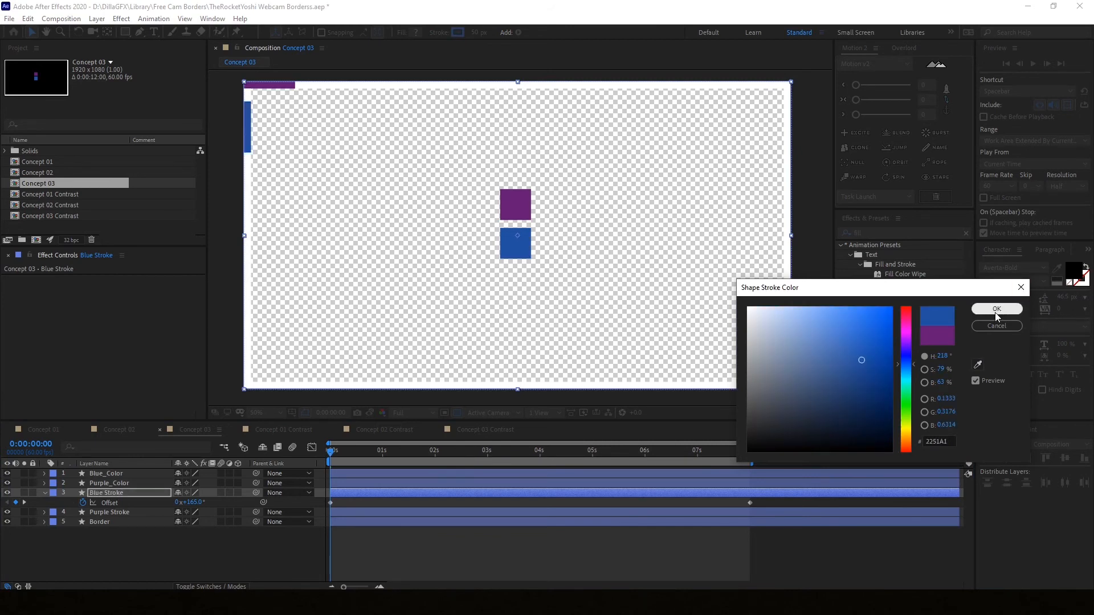
pyautogui.click(995, 309)
# Preview the Concept 03 animation with the purple and blue strokes traveling around the border.
pyautogui.click(409, 551)
pyautogui.press('space')
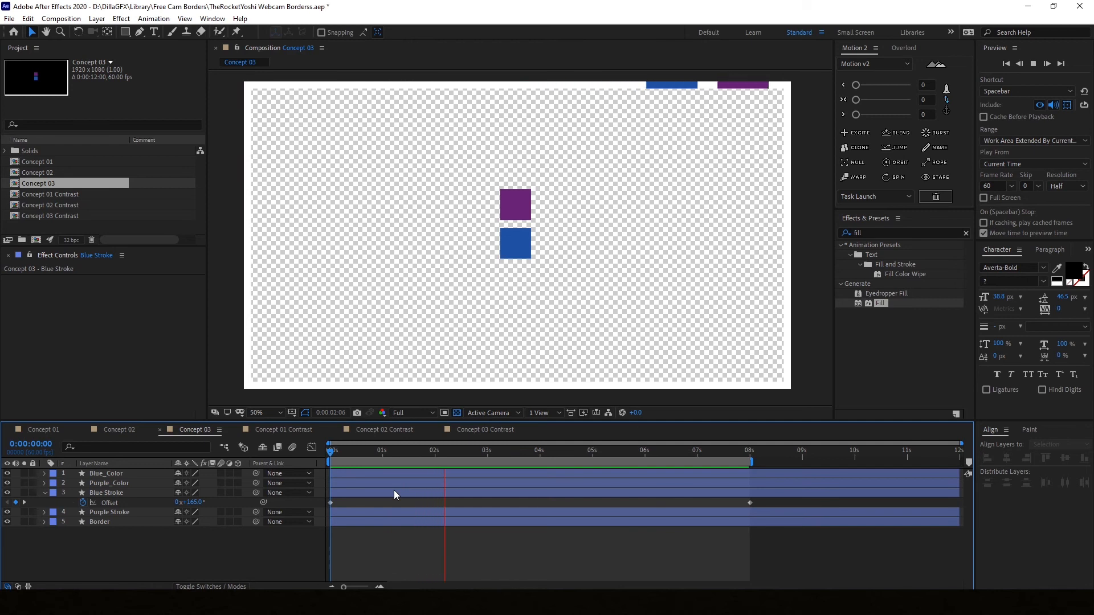
pyautogui.press('space')
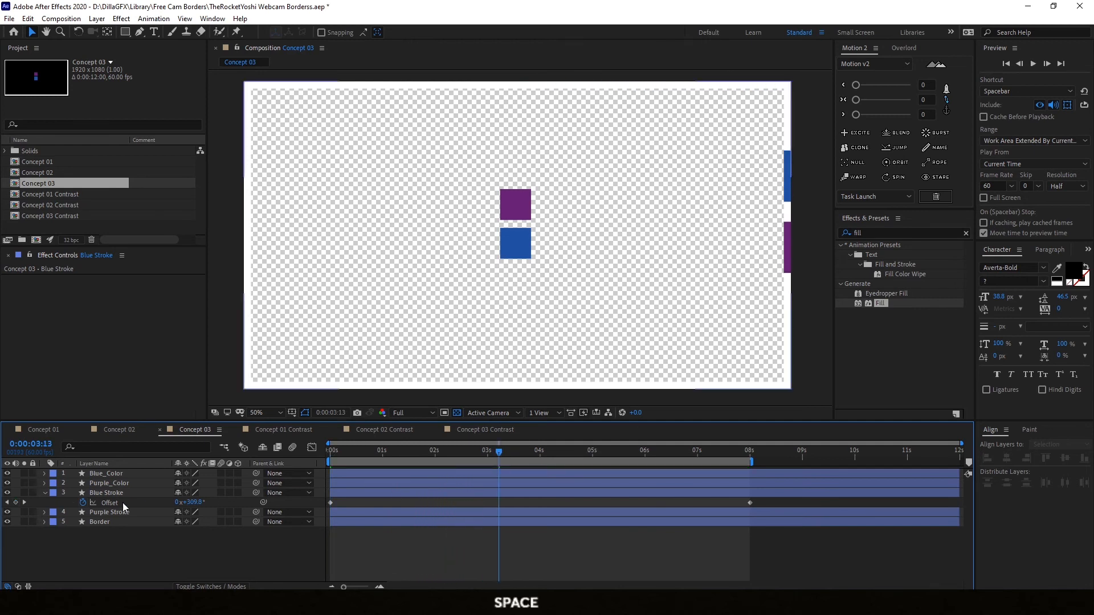
# Reveal the Purple Stroke layer's keyframed Offset property alongside that of the Blue Stroke layer.
pyautogui.click(116, 511)
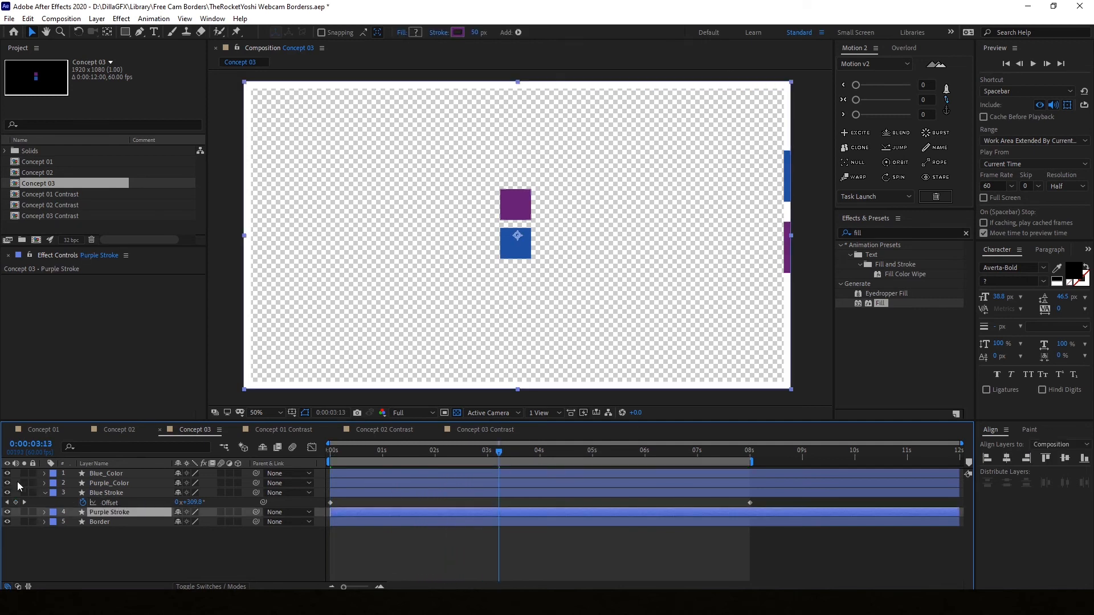
pyautogui.press('u')
pyautogui.click(121, 538)
# Add an Offset keyframe of 242.5° to the Blue Stroke layer at 0:00:01:58 and preview the motion from the start.
pyautogui.moveTo(330, 452); pyautogui.dragTo(434, 450)
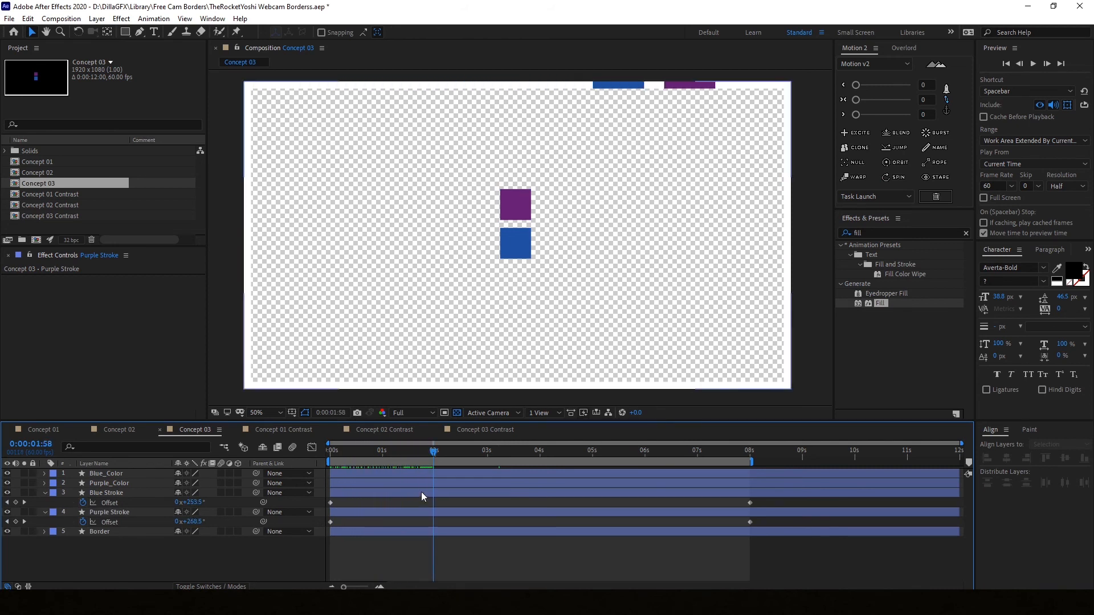
pyautogui.click(422, 492)
pyautogui.moveTo(186, 502); pyautogui.dragTo(194, 501)
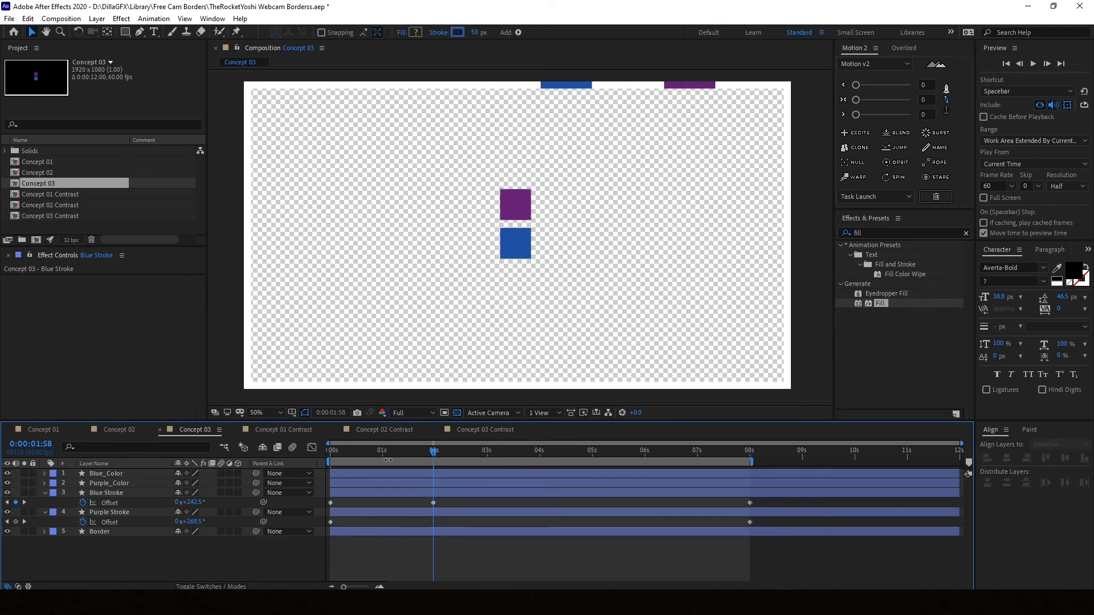
pyautogui.moveTo(434, 450); pyautogui.dragTo(321, 450)
pyautogui.press('space')
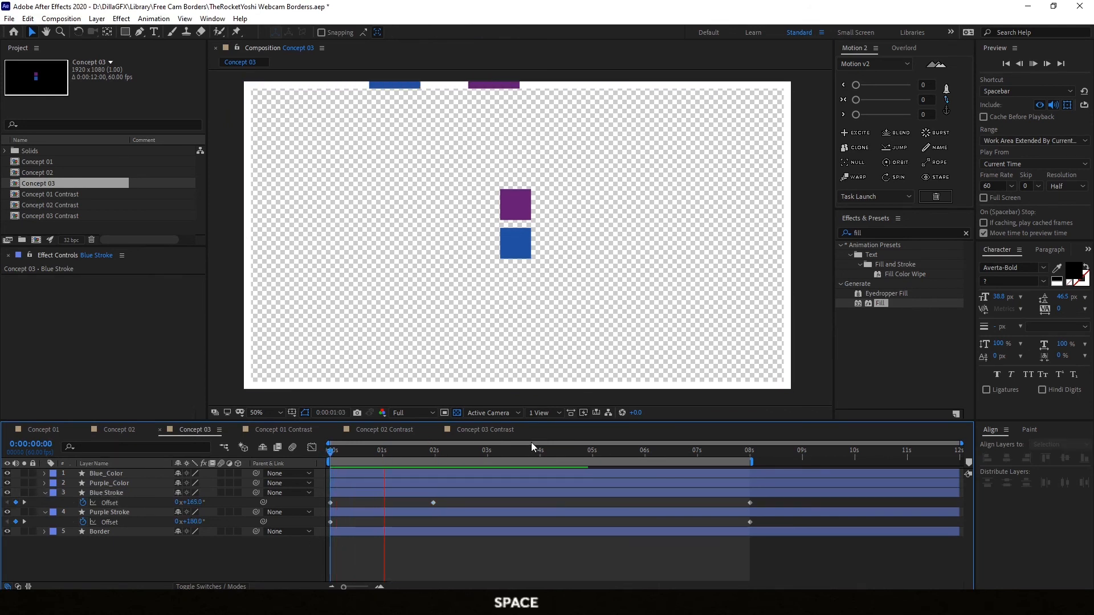
# Add an Offset keyframe of 331.9° to the Blue Stroke layer at 0:00:03:41 and preview the result.
pyautogui.moveTo(528, 448)
pyautogui.mouseDown()
pyautogui.moveTo(504, 449)
pyautogui.moveTo(523, 452)
pyautogui.mouseUp()
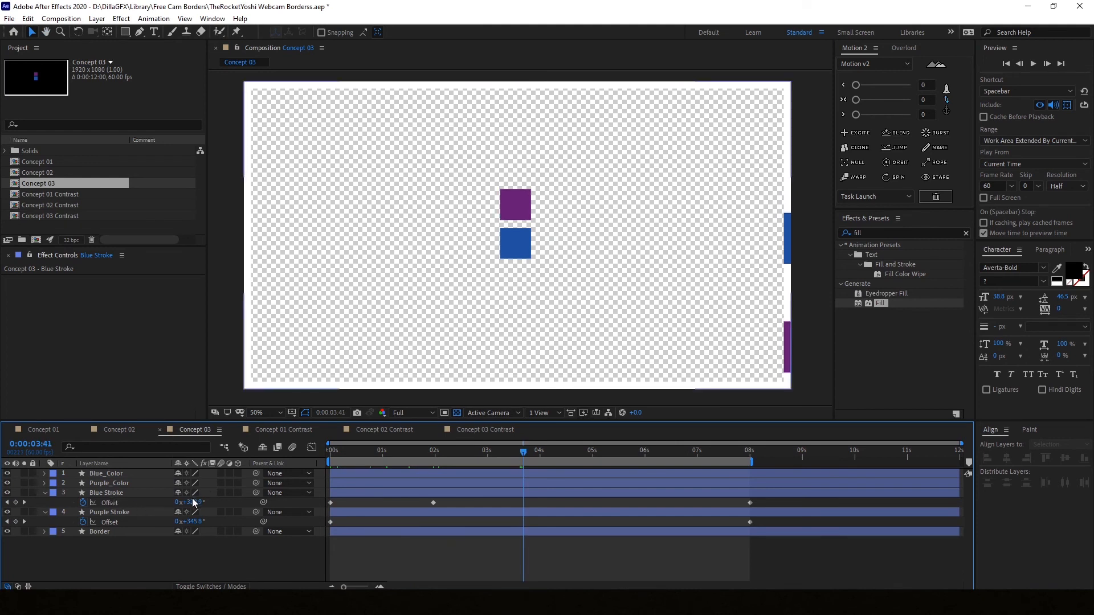
pyautogui.moveTo(195, 502); pyautogui.dragTo(201, 501)
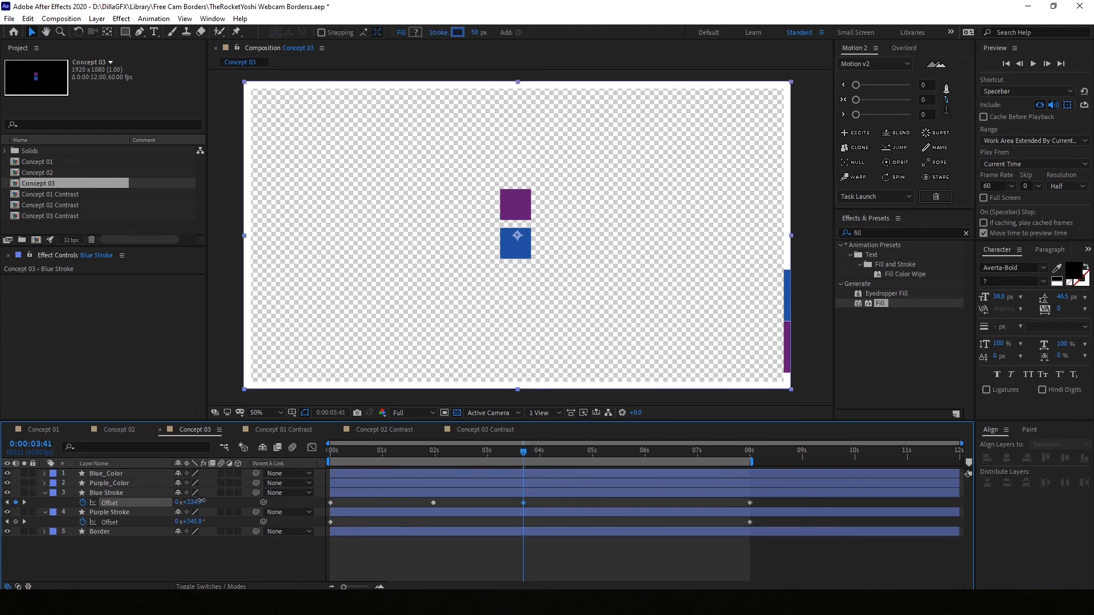
pyautogui.click(203, 493)
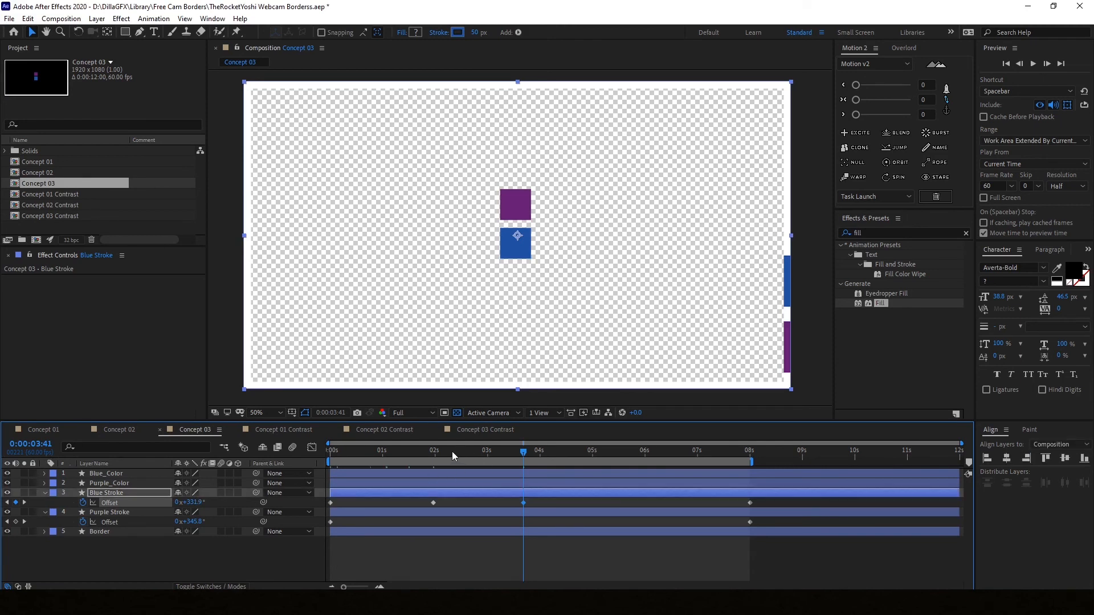
pyautogui.press('space')
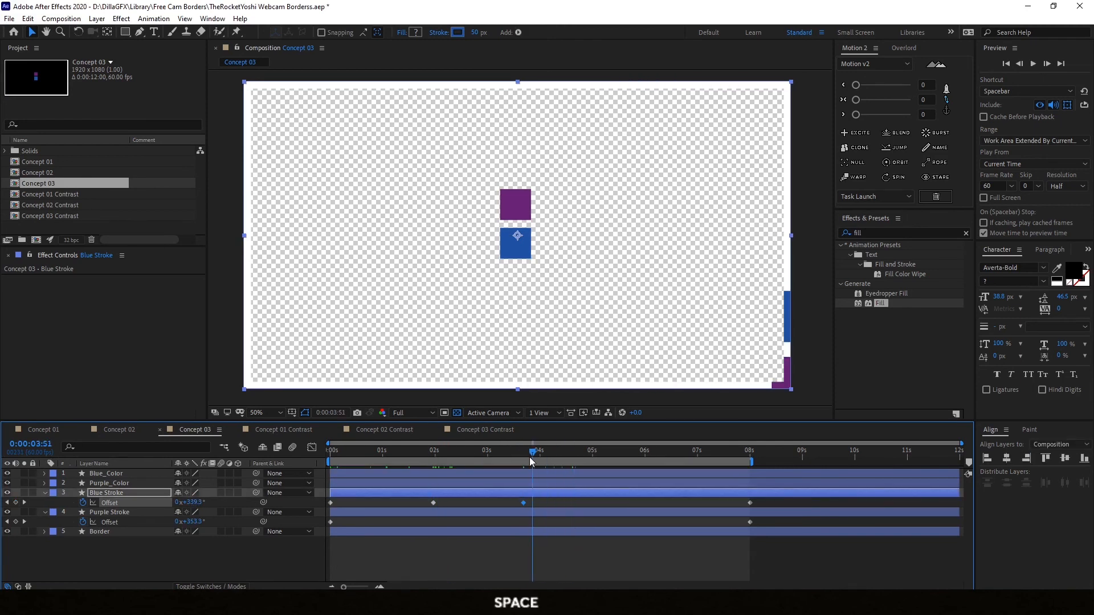
# Add an Offset keyframe to the Purple Stroke layer at 0:00:04:06, keeping its current value.
pyautogui.moveTo(528, 457)
pyautogui.mouseDown()
pyautogui.moveTo(433, 463)
pyautogui.moveTo(542, 464)
pyautogui.mouseUp()
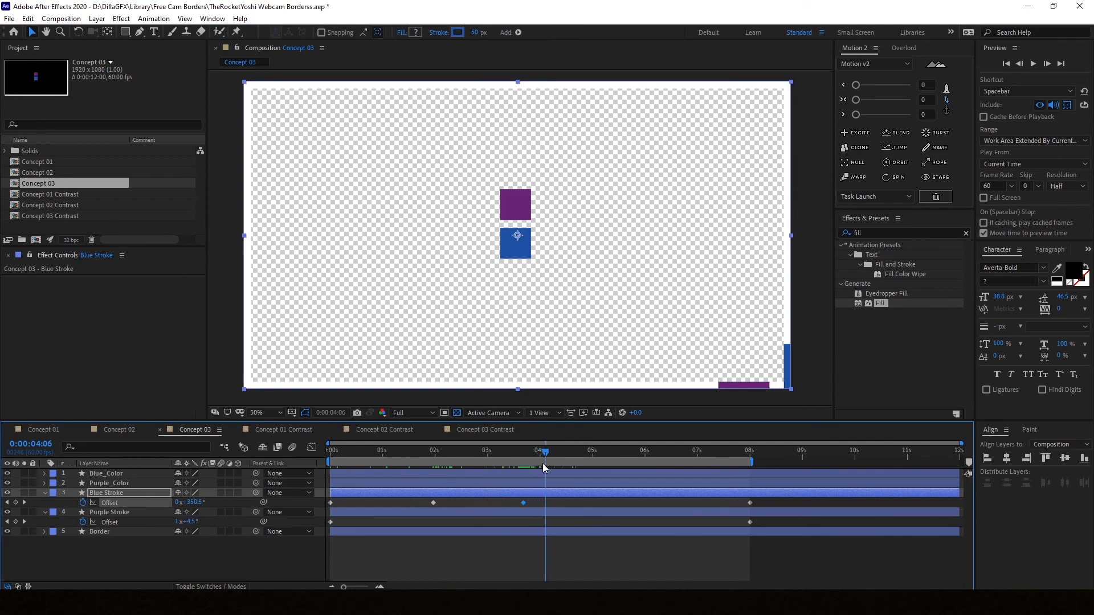
pyautogui.click(48, 537)
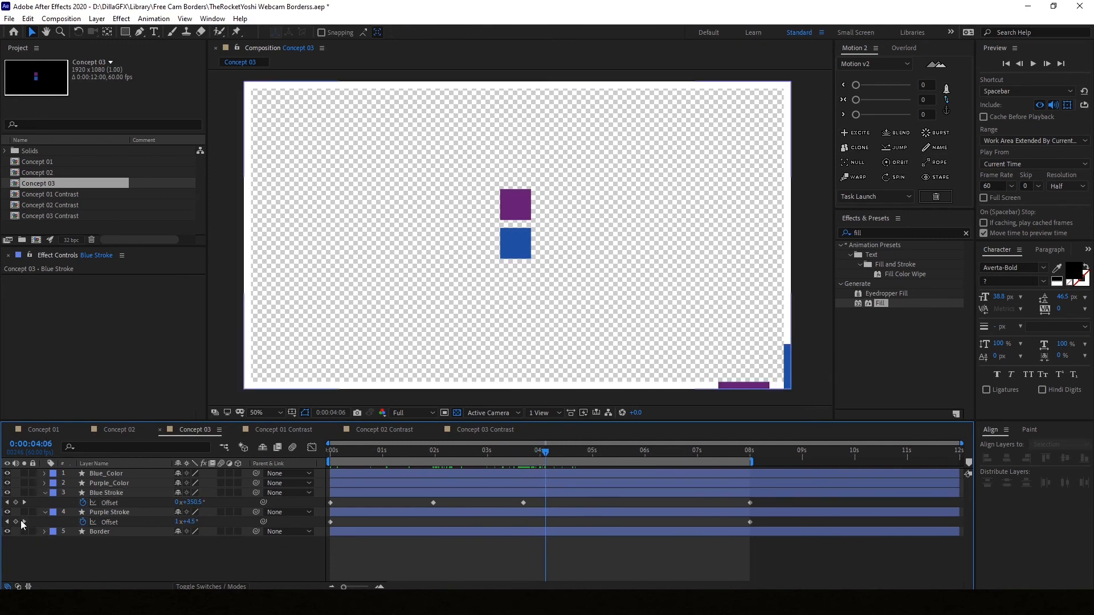
pyautogui.click(15, 522)
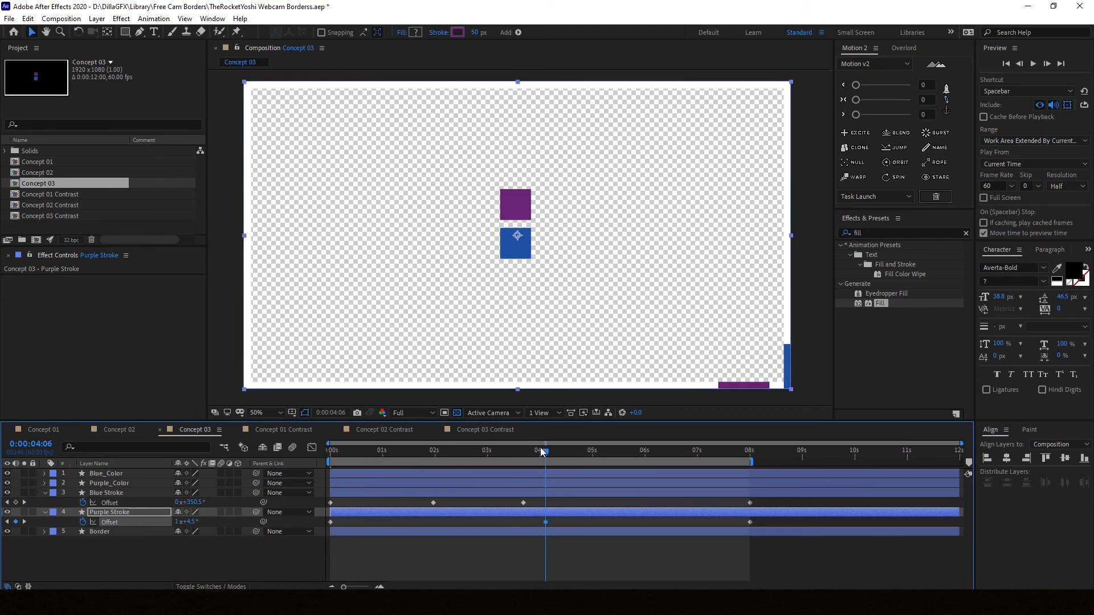
# Increase the Purple Stroke layer's Offset at 0:00:05:20 so the purple stroke moves farther ahead of the blue one.
pyautogui.moveTo(541, 452); pyautogui.dragTo(609, 455)
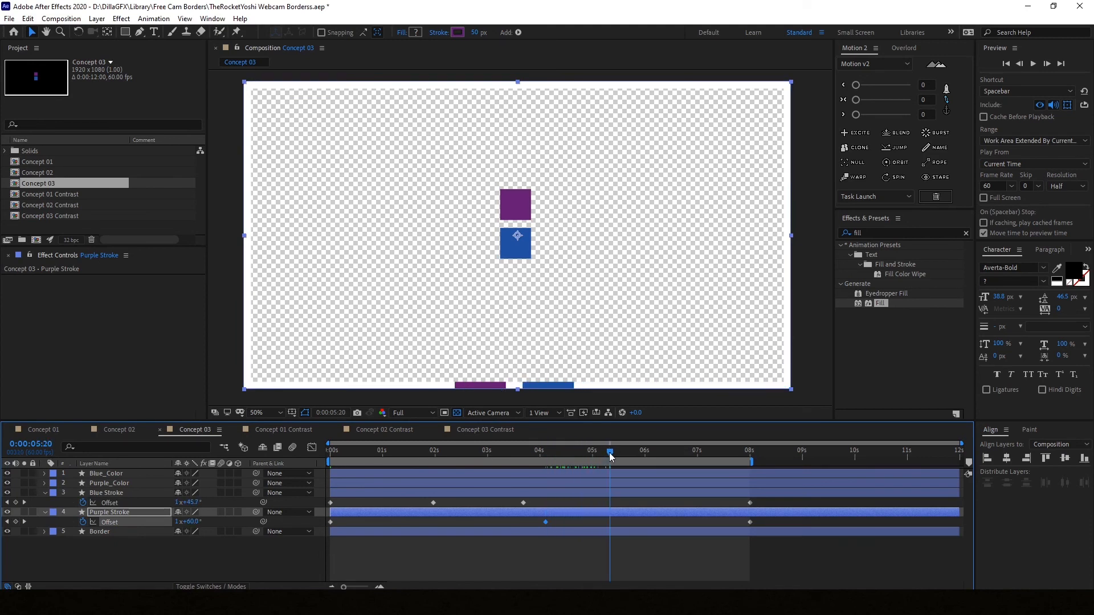
pyautogui.click(194, 541)
pyautogui.moveTo(198, 523); pyautogui.dragTo(211, 523)
pyautogui.click(501, 542)
# Preview the Concept 03 animation to check the varying gap between the purple and blue strokes.
pyautogui.moveTo(542, 451); pyautogui.dragTo(528, 448)
pyautogui.press('space')
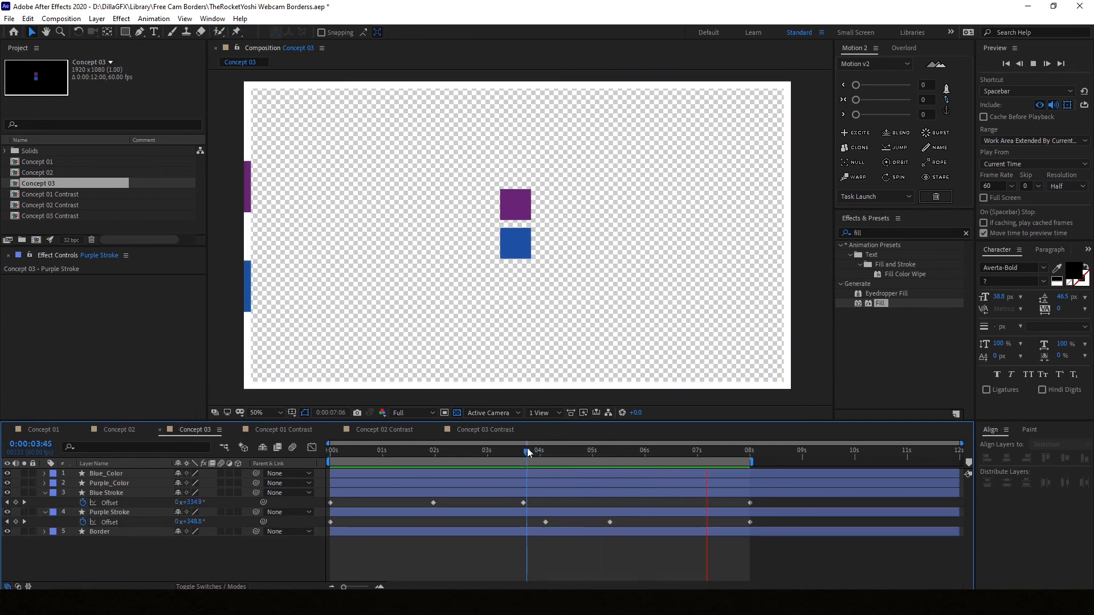
pyautogui.press('space')
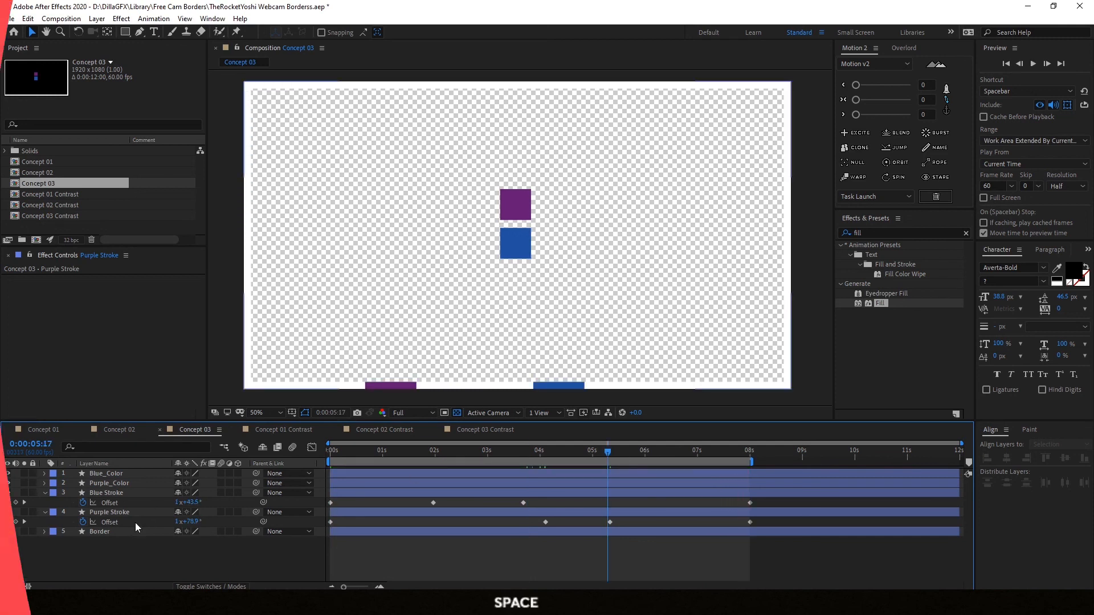